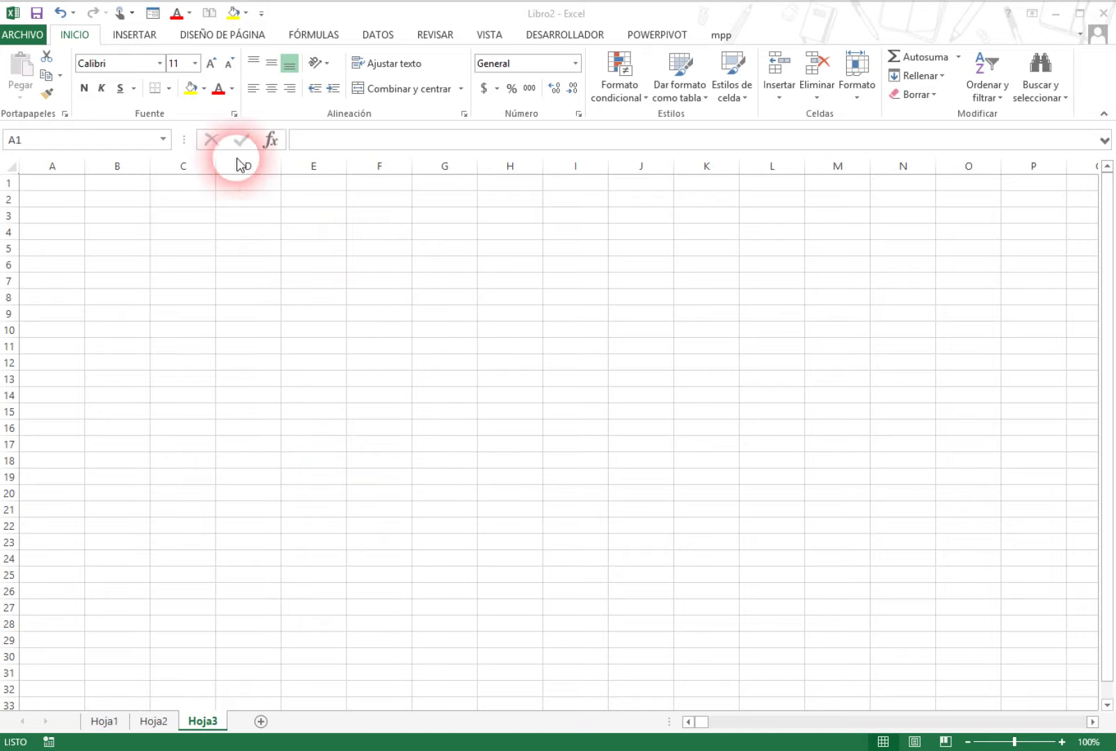
# Step: Display the customization options of the Quick Access Toolbar and close them without changing anything
pyautogui.click(261, 12)
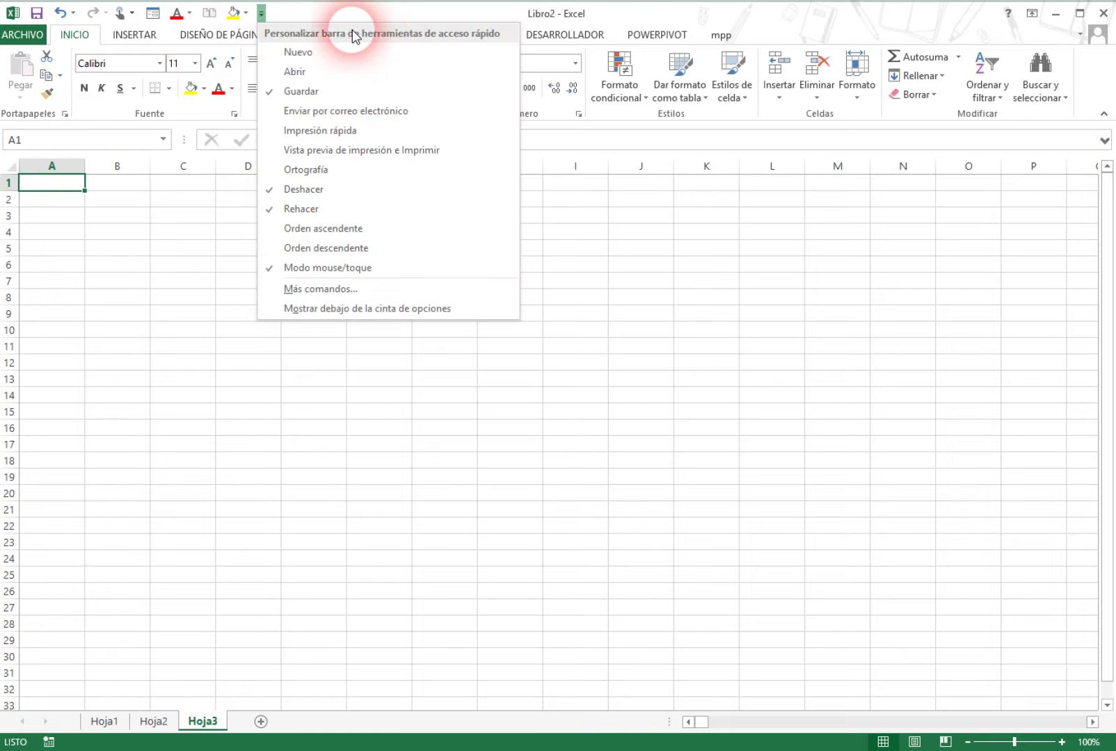
pyautogui.click(290, 1)
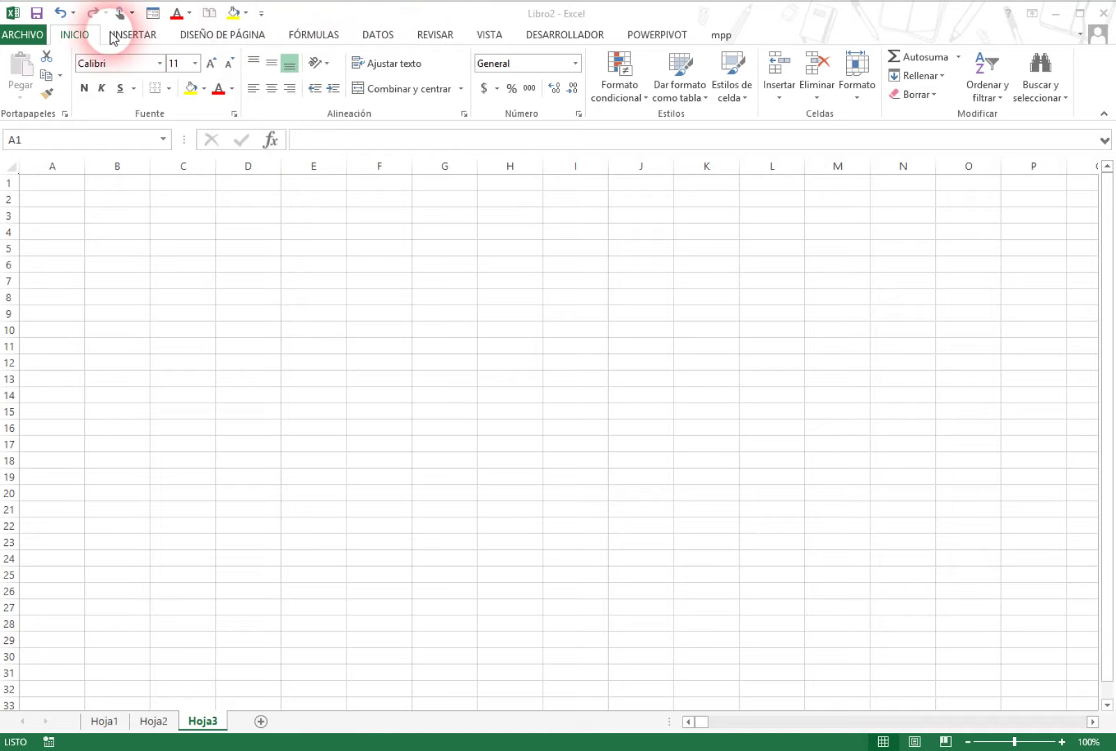
# Step: Look through the ribbon's command groups, including page layout, and the number formats available for cell A1
pyautogui.click(179, 35)
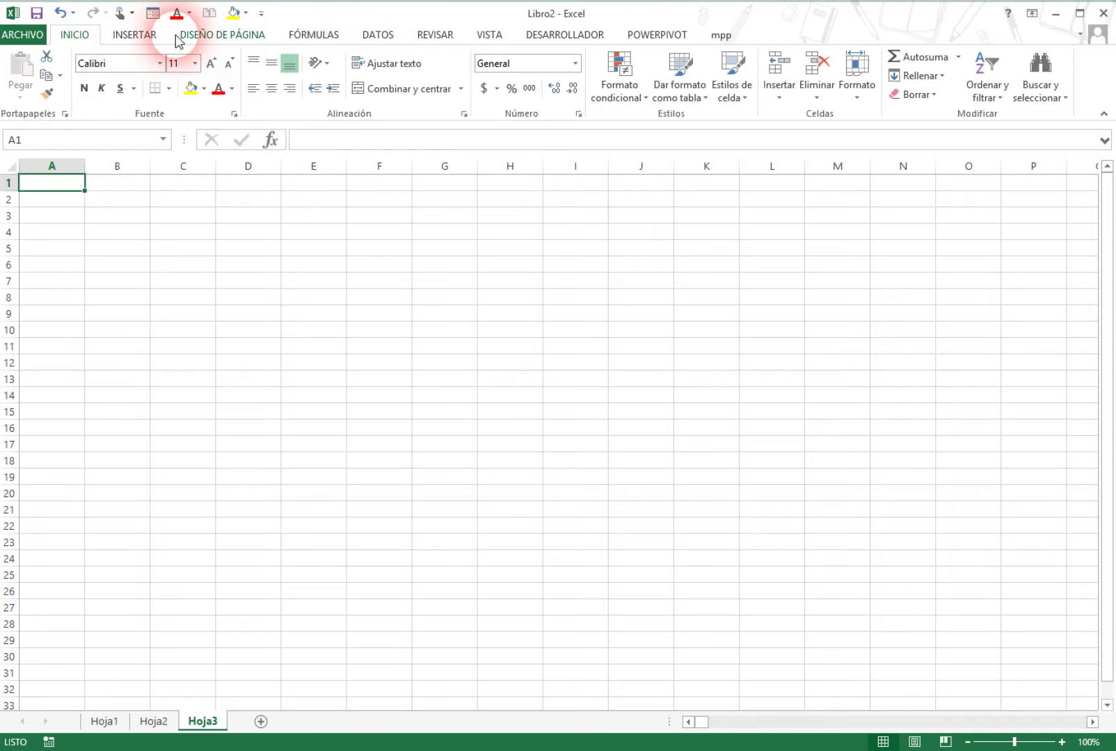
pyautogui.click(317, 36)
pyautogui.click(76, 39)
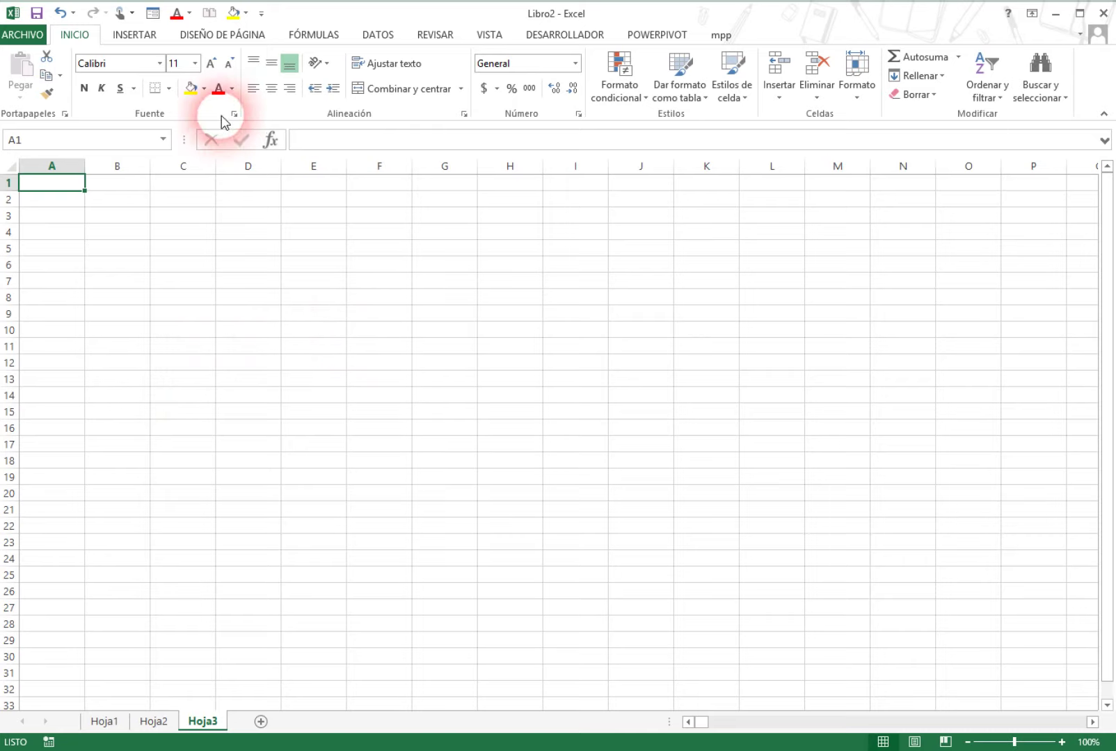
pyautogui.click(129, 40)
pyautogui.click(208, 38)
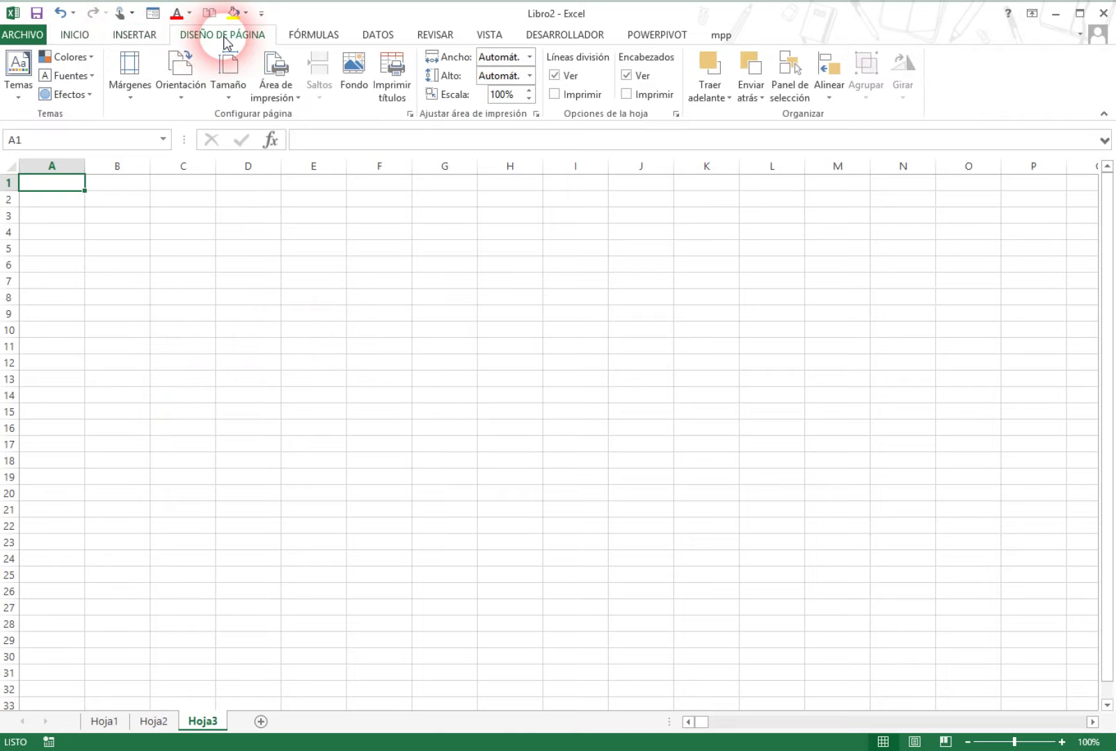
pyautogui.click(75, 35)
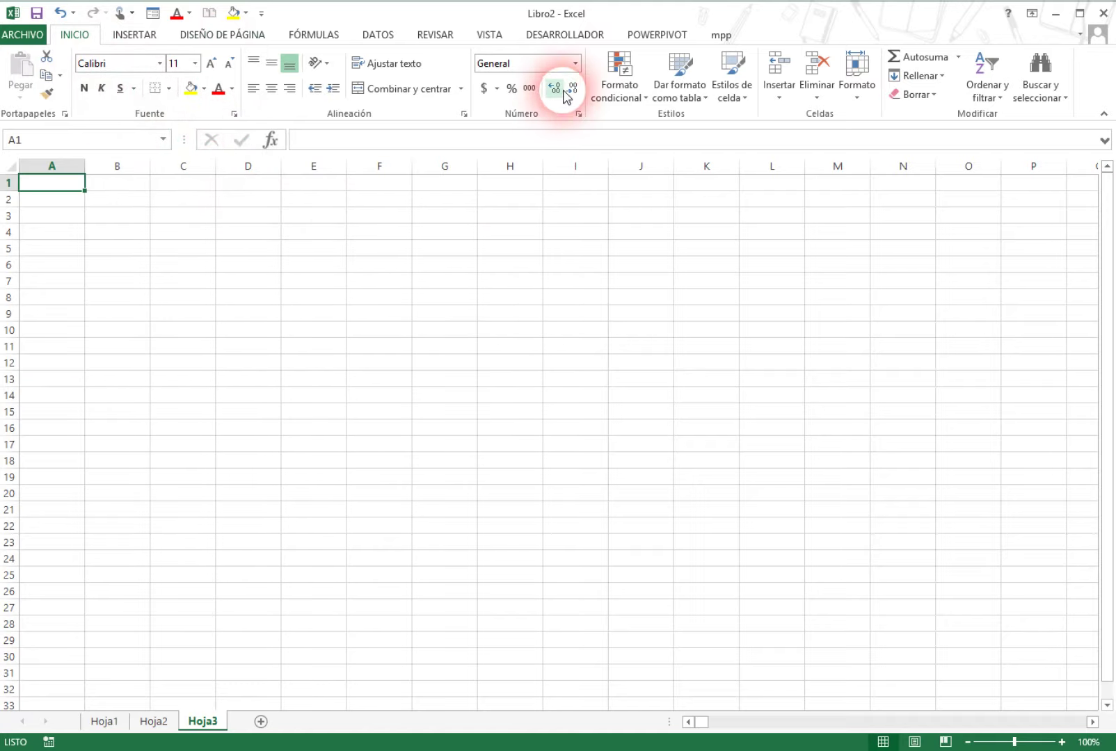
pyautogui.click(576, 64)
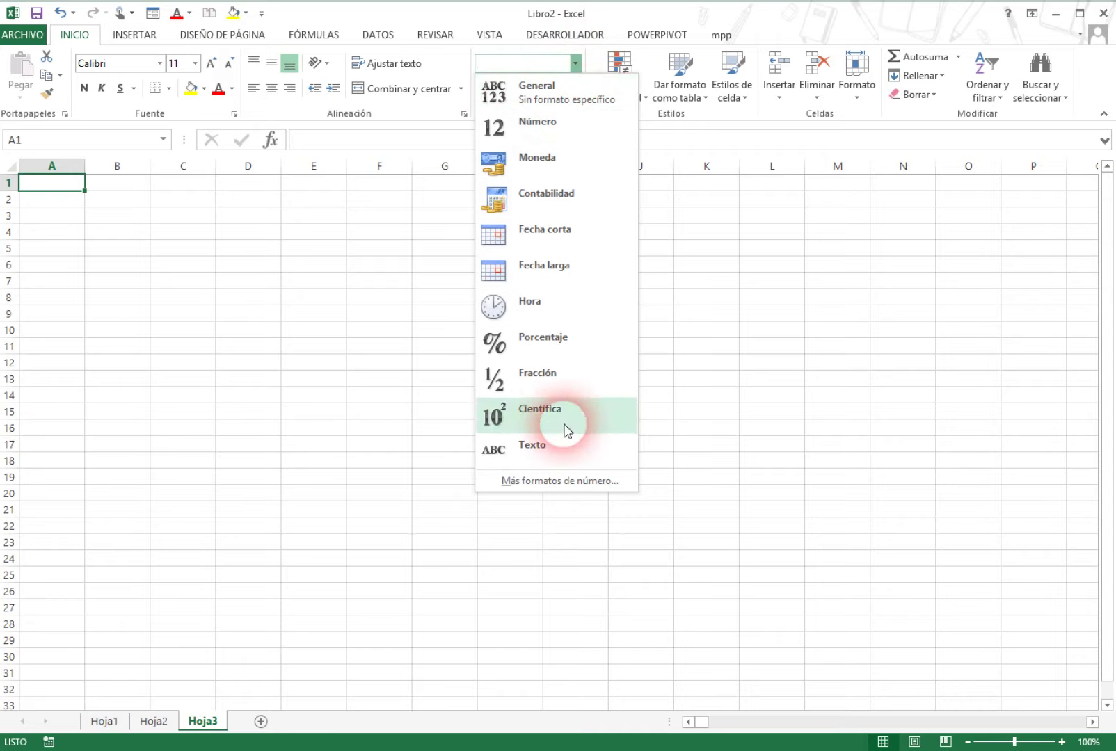
pyautogui.click(576, 66)
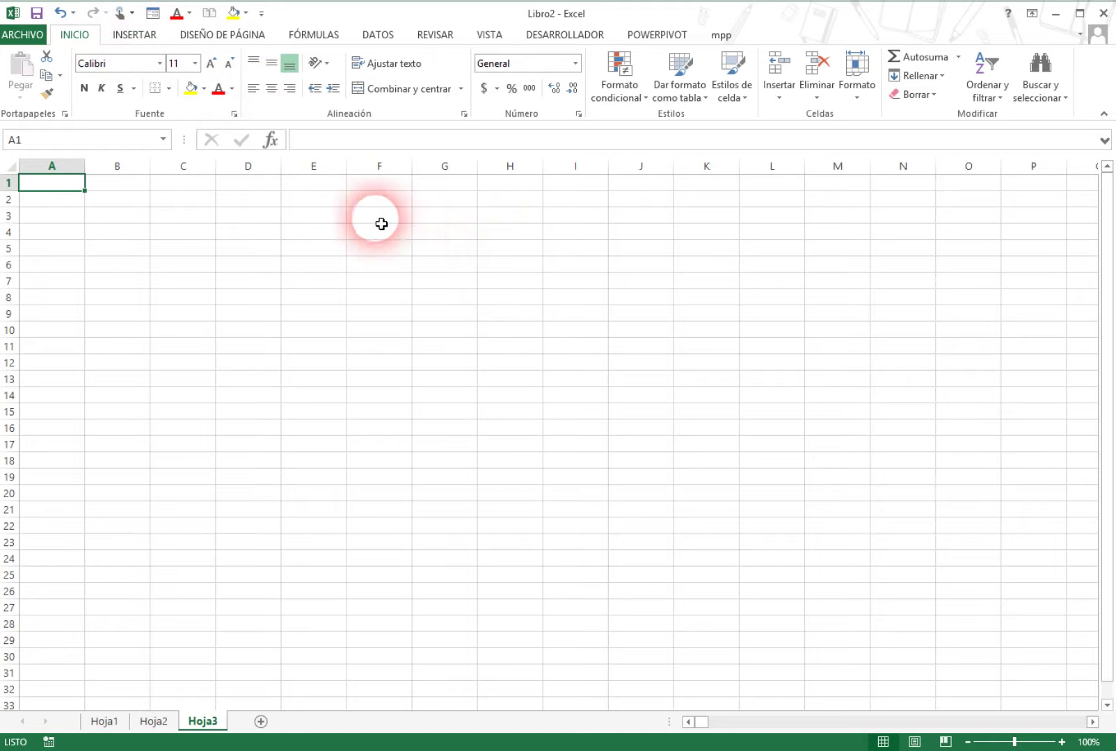
# Step: Examine the formula bar for cell A1 and the Name Box with its list for cell B6
pyautogui.click(339, 146)
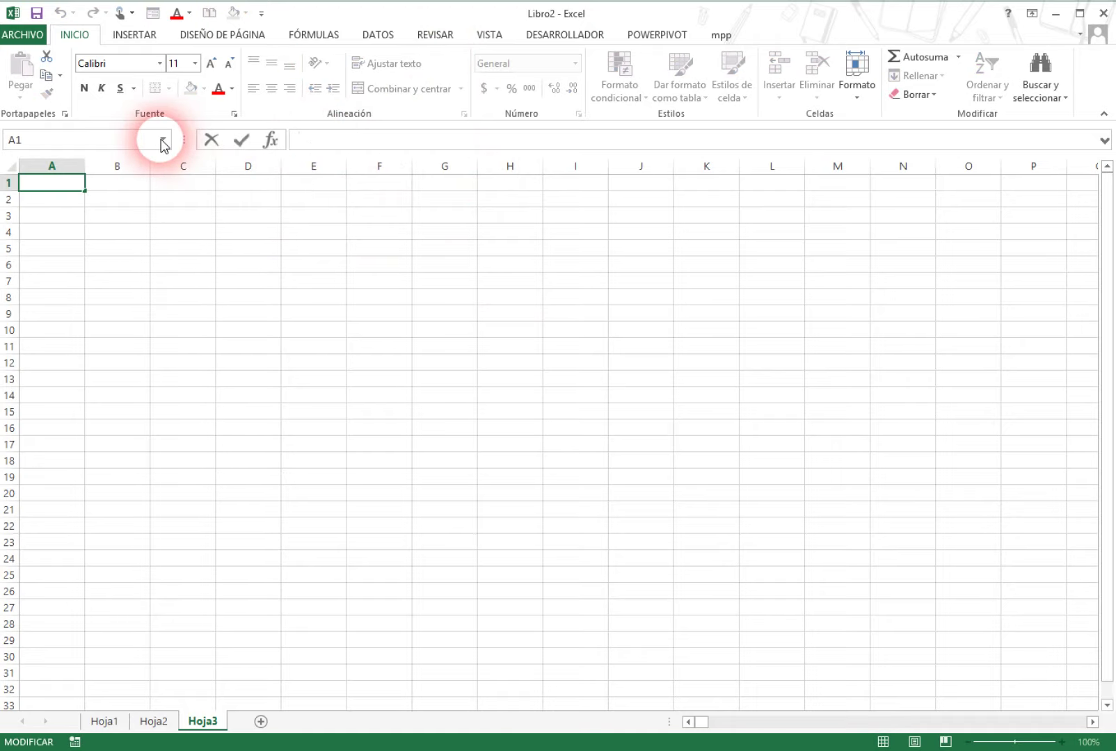
pyautogui.click(142, 264)
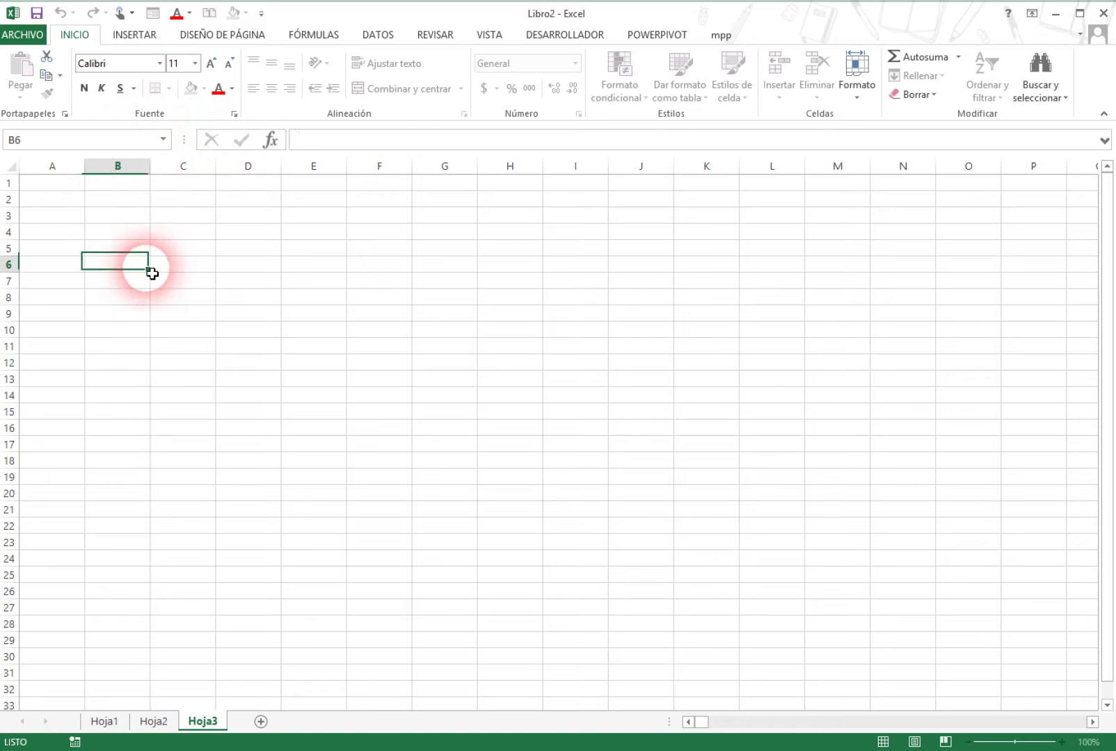
pyautogui.click(164, 140)
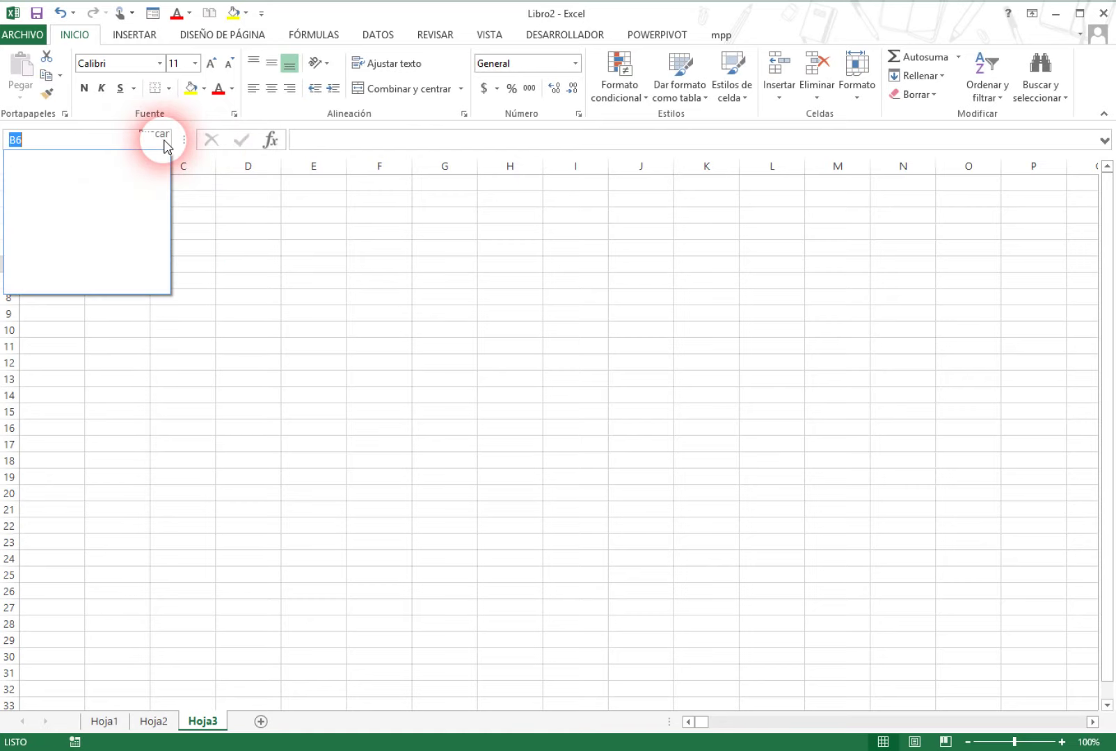
pyautogui.click(163, 140)
# Step: Move the active cell right along row 6 starting from C6, and select the range B6:G15
pyautogui.click(200, 265)
pyautogui.press('Right')
pyautogui.press('Right')
pyautogui.press('Right')
pyautogui.press('Right')
pyautogui.press('Right')
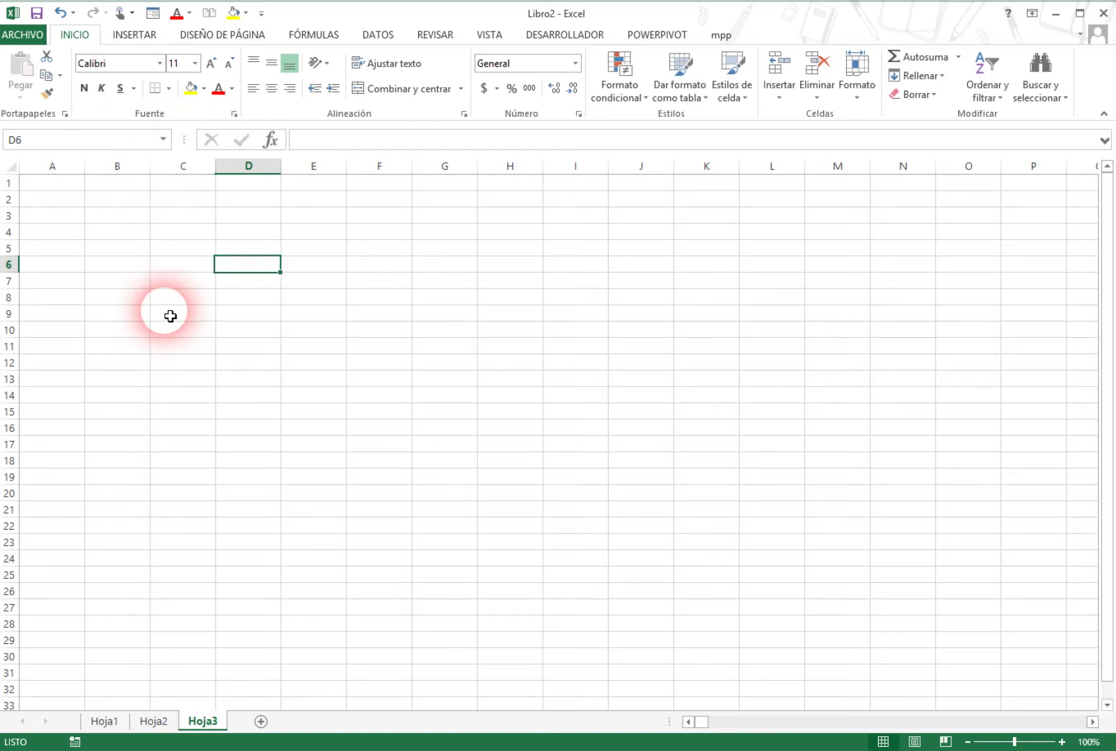
pyautogui.moveTo(135, 264); pyautogui.dragTo(421, 412)
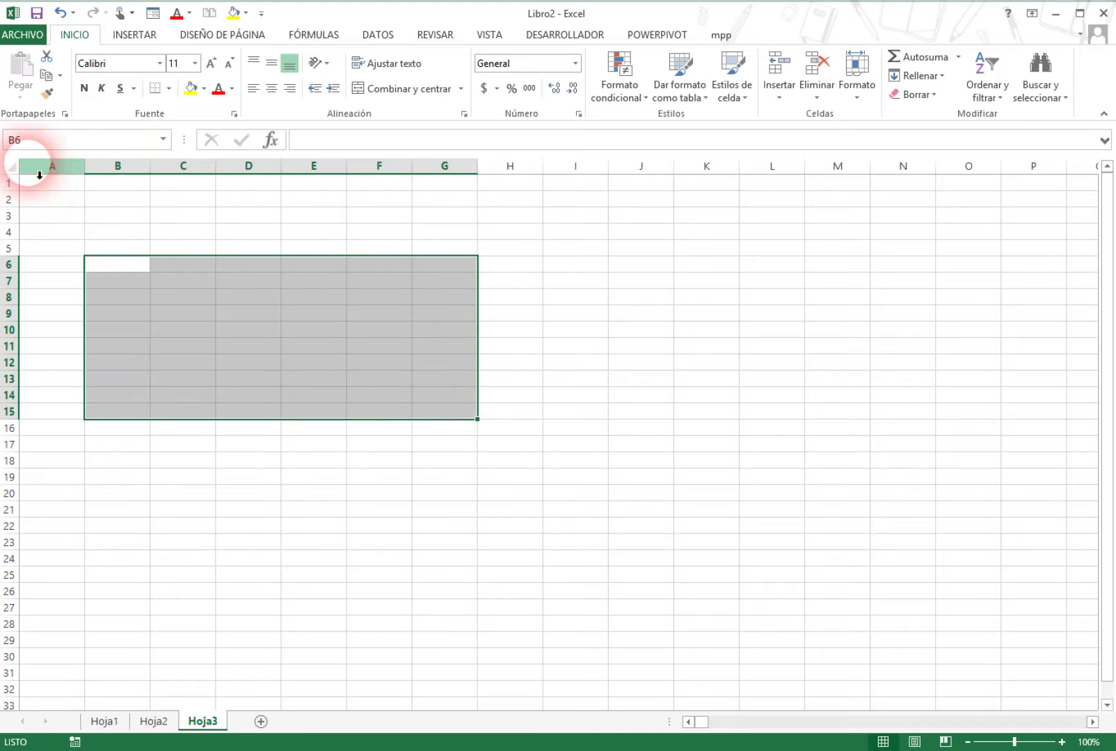
# Step: Go from cell B6 to the last row of column A and return to cell A1
pyautogui.click(127, 268)
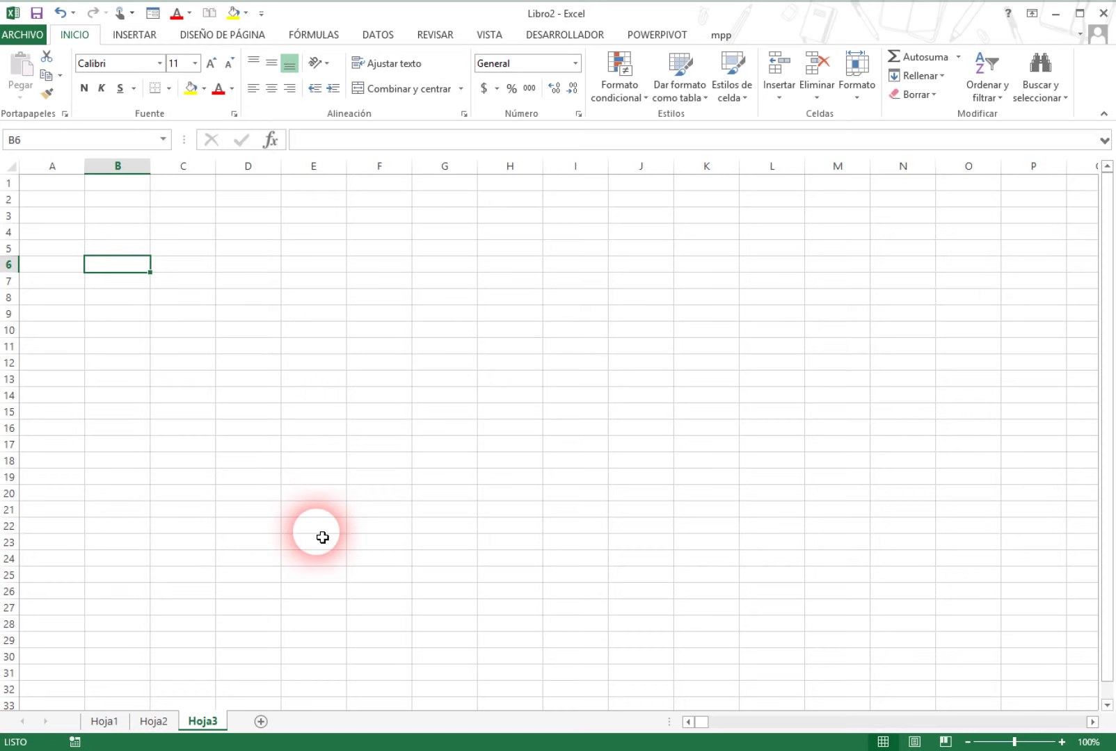
pyautogui.press('Left')
pyautogui.press('End')
pyautogui.press('Down')
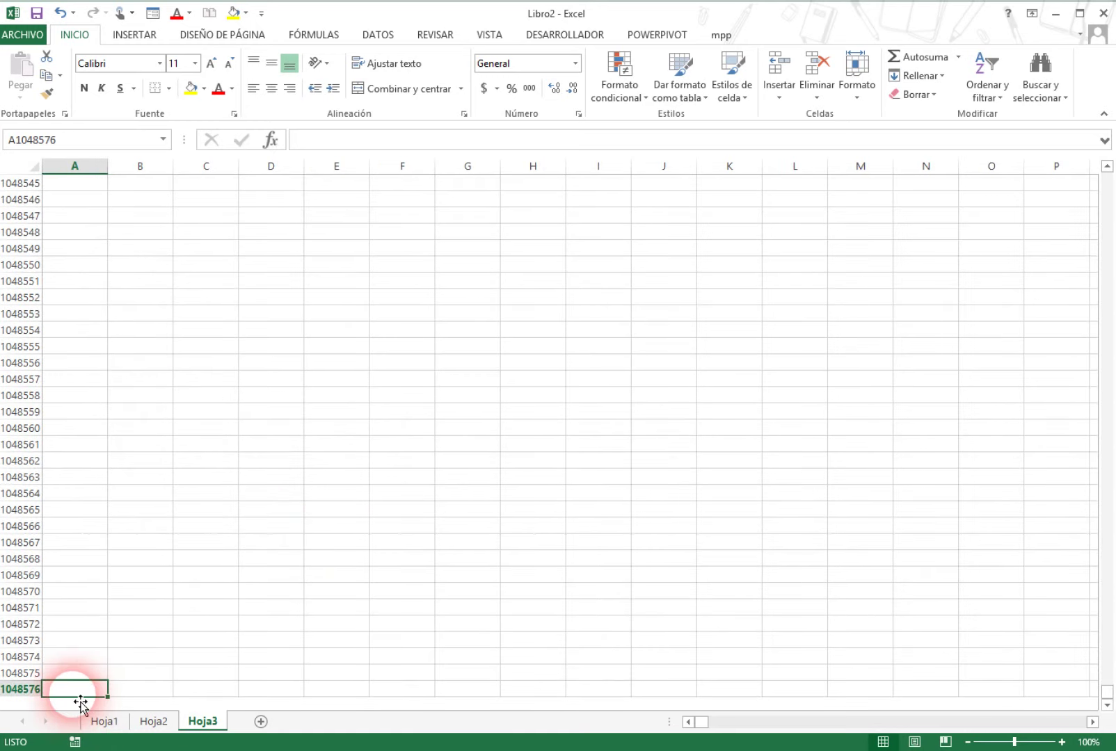
pyautogui.press('End')
pyautogui.press('Up')
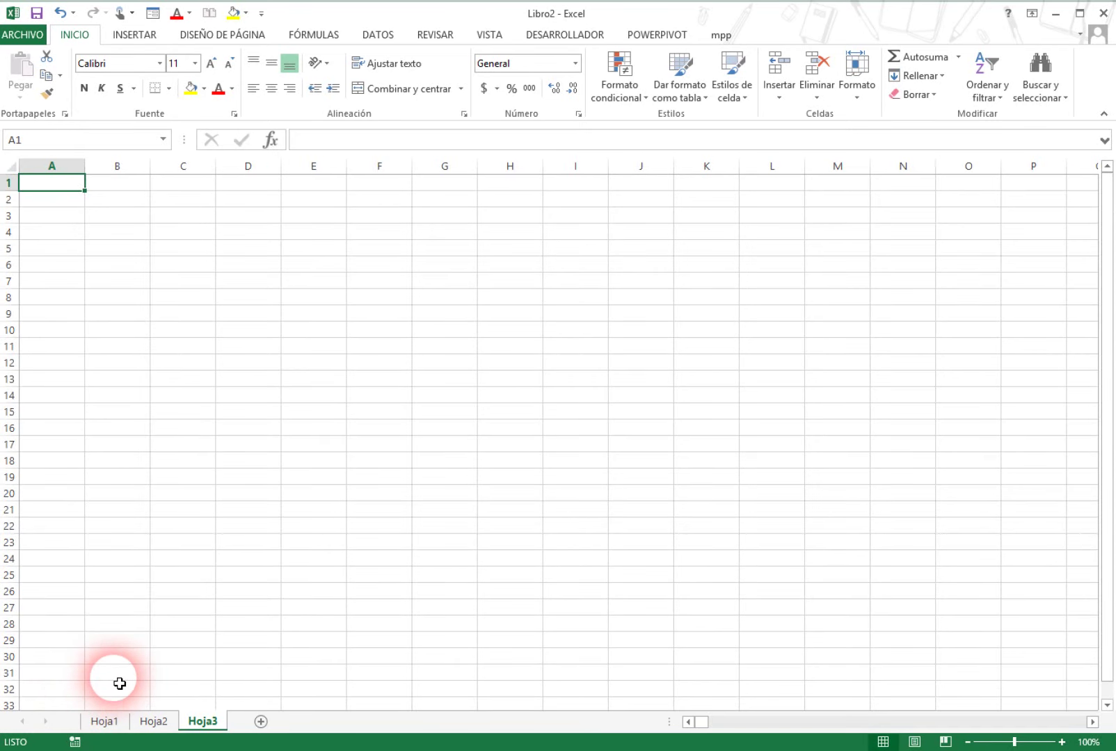
# Step: Go to the last column of row 1 and return to cell A1
pyautogui.press('End')
pyautogui.press('Right')
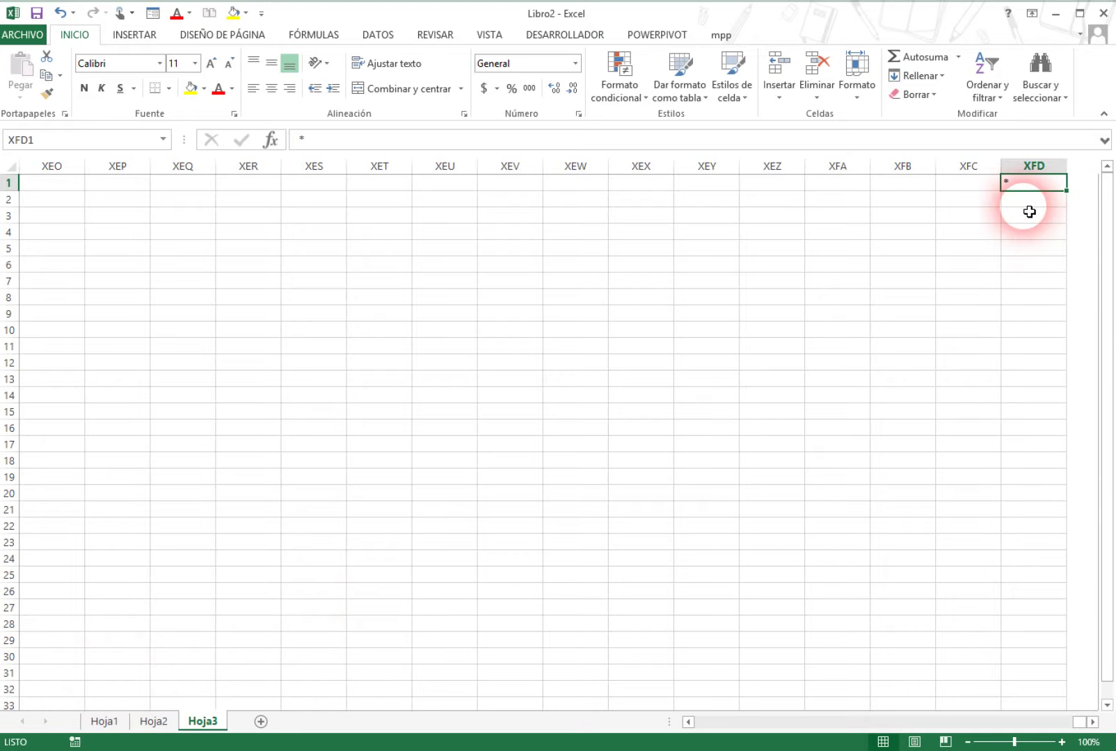
pyautogui.press('Left')
pyautogui.press('End')
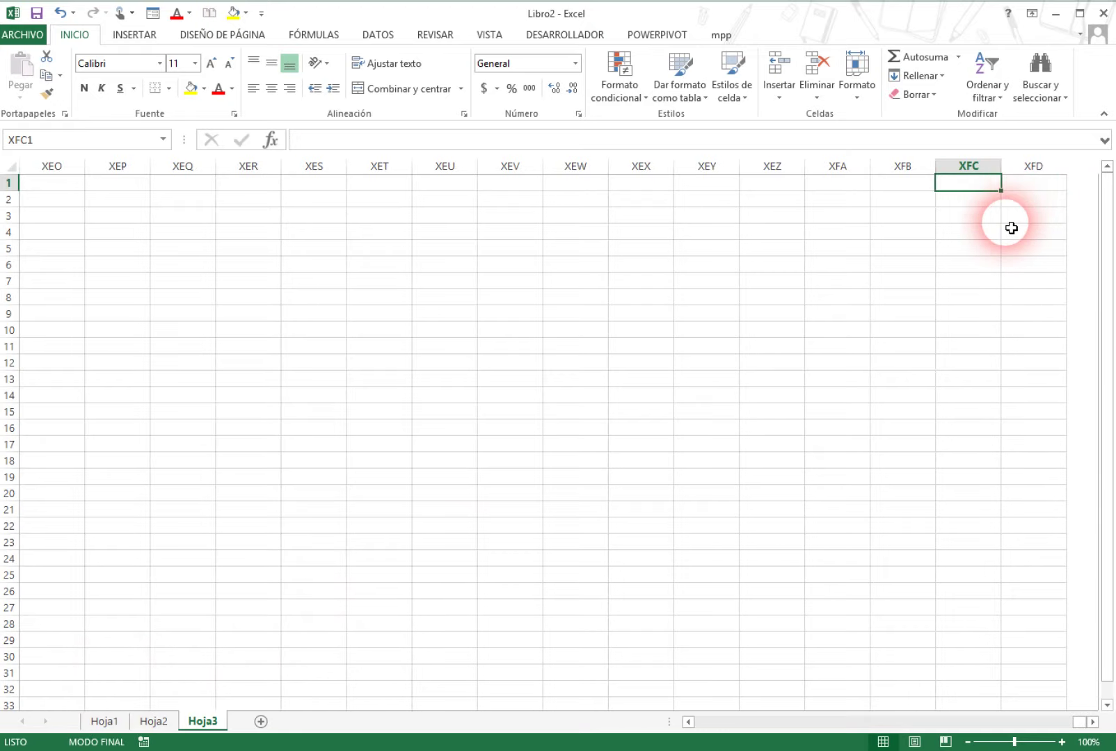
pyautogui.press('Left')
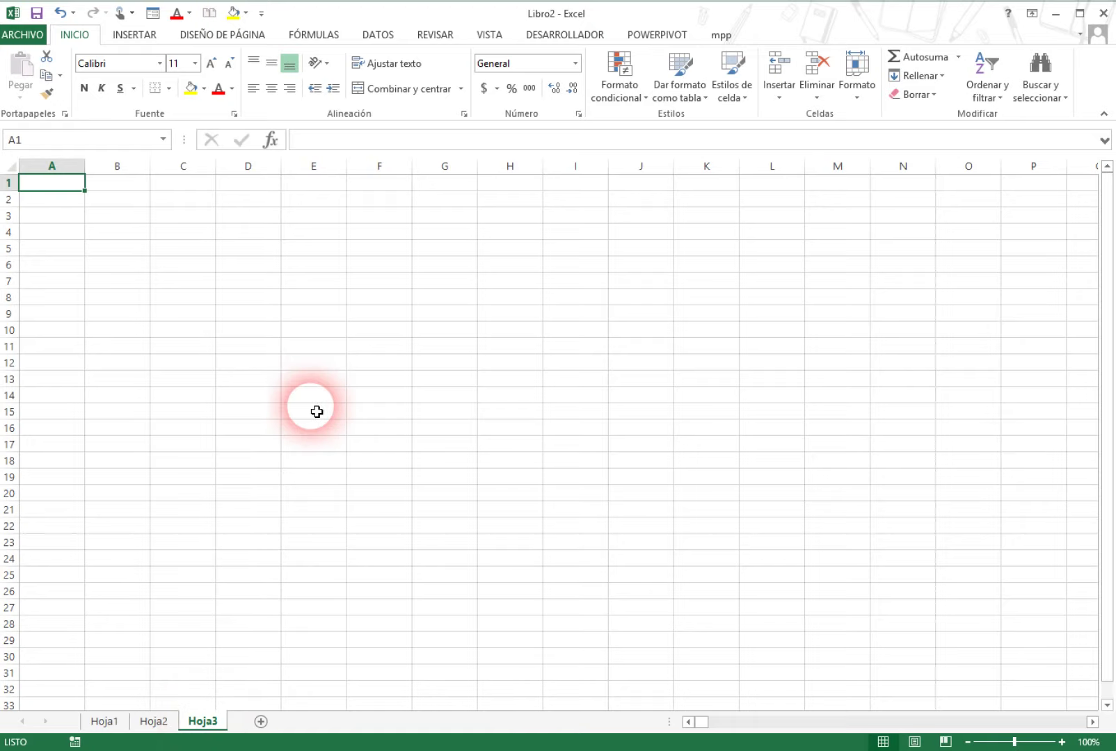
# Step: Select cell C3 and browse the templates offered for creating a new workbook
pyautogui.click(159, 218)
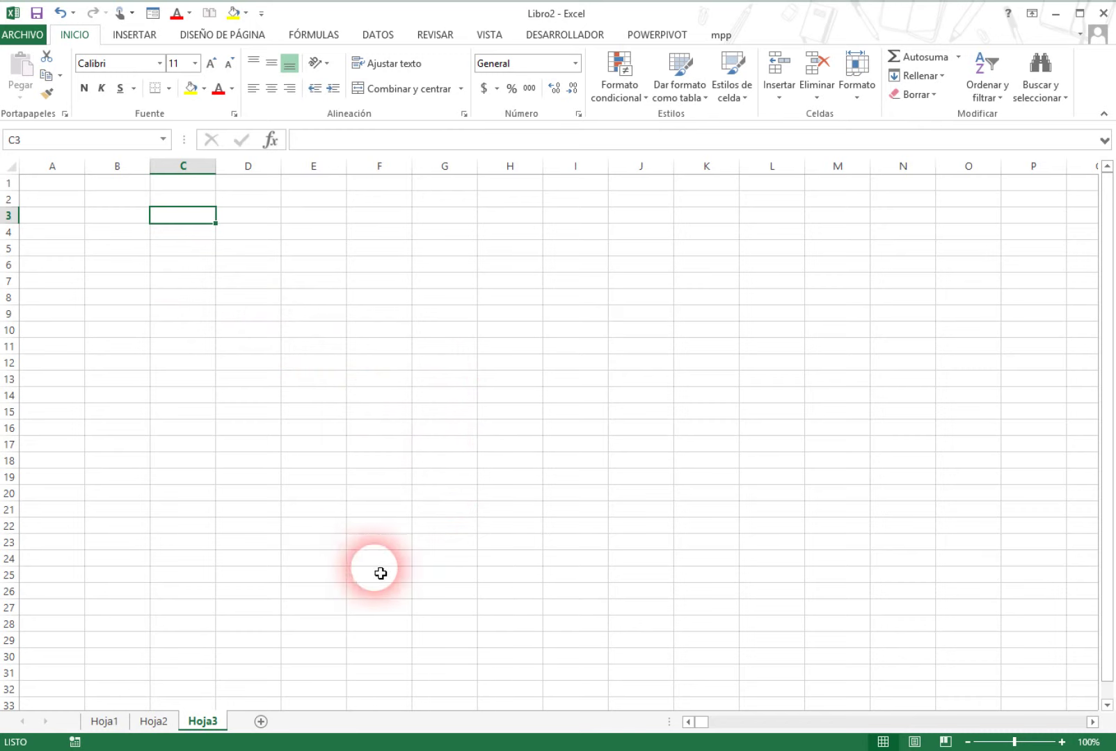
pyautogui.click(27, 34)
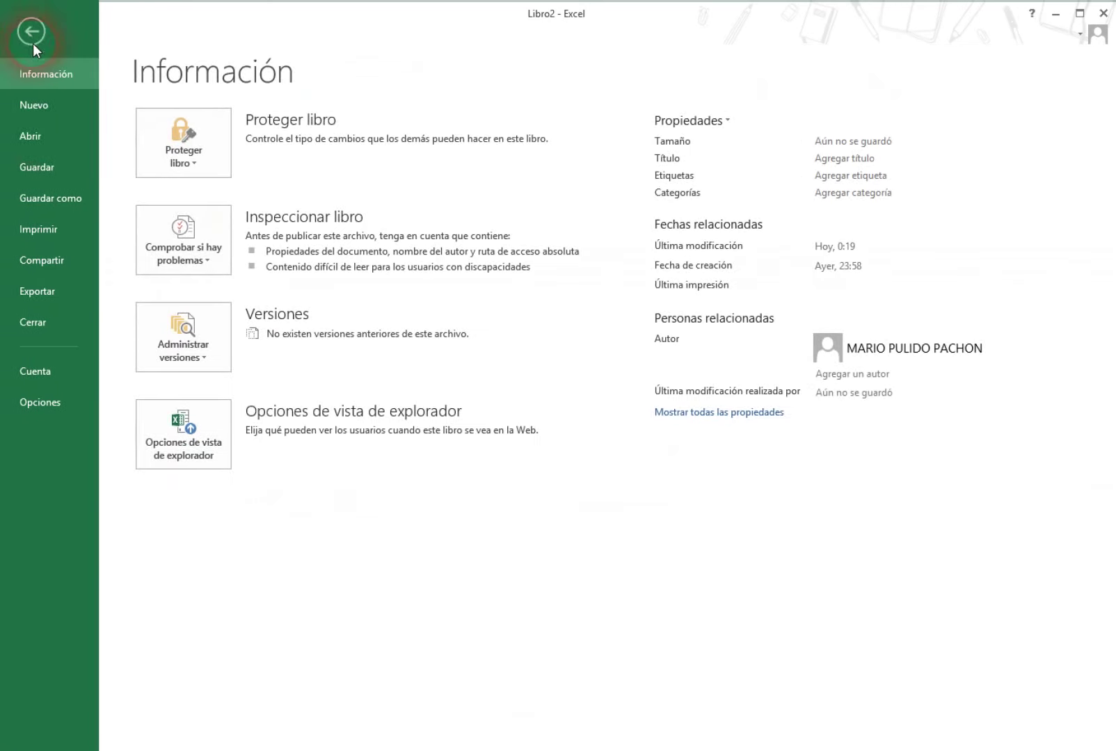
pyautogui.click(42, 102)
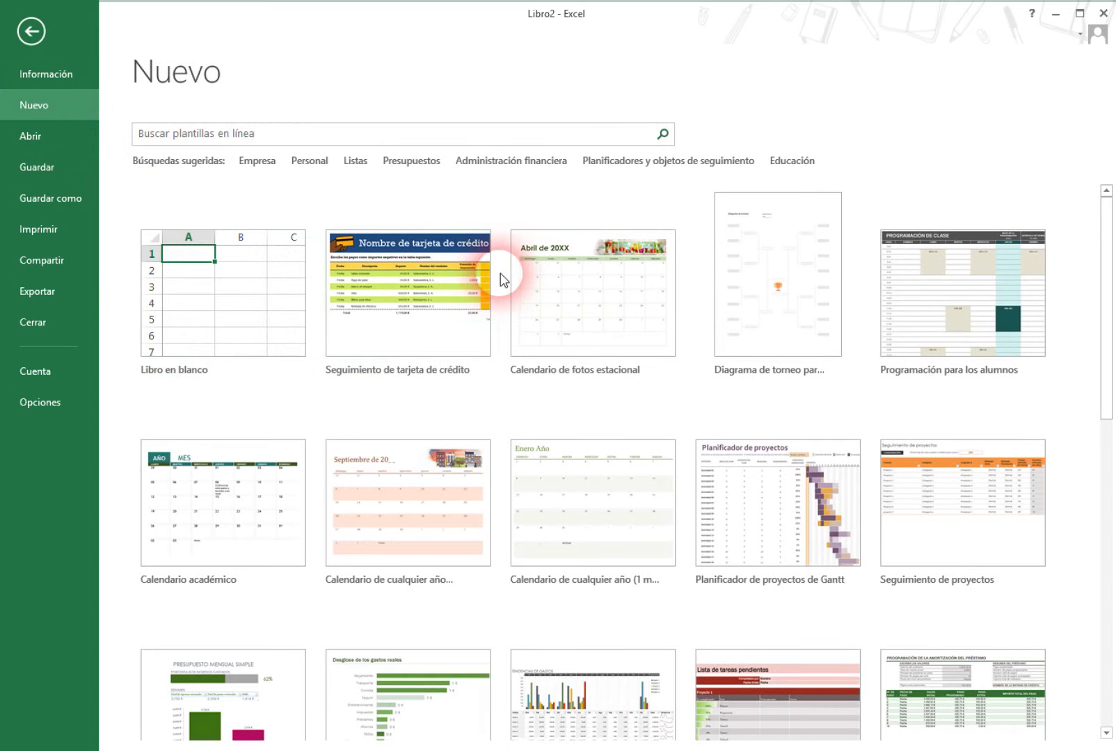
pyautogui.scroll(-5, 971, 348)
pyautogui.scroll(-3, 731, 439)
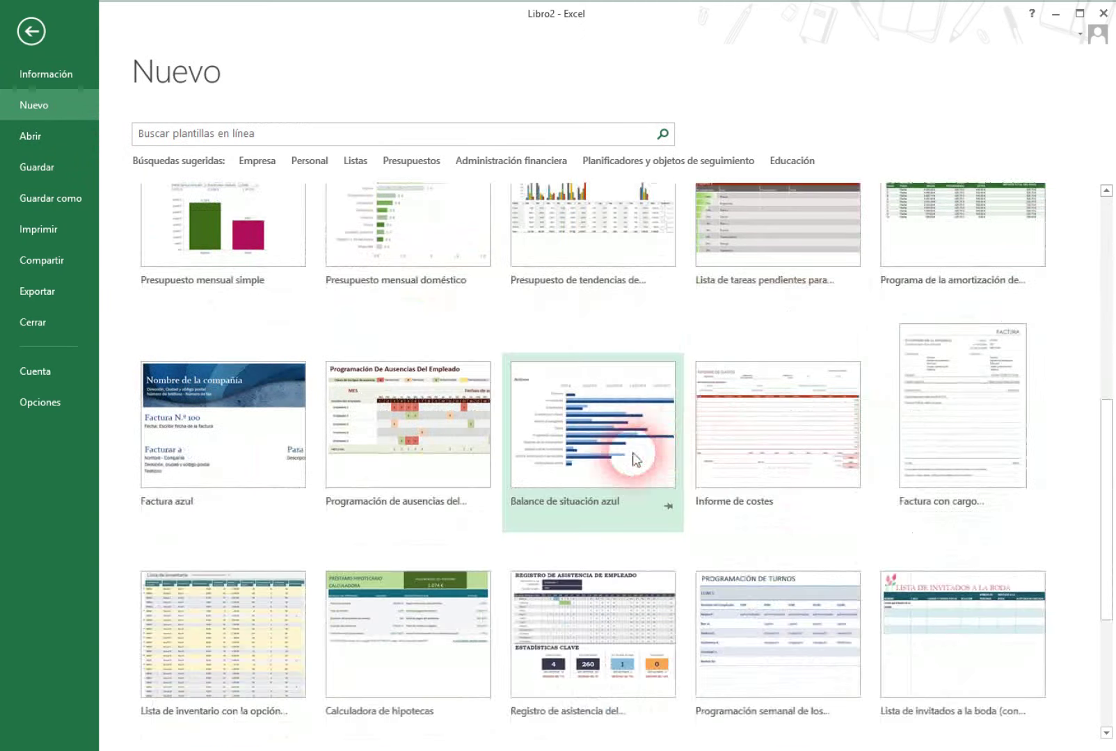
pyautogui.scroll(6, 542, 410)
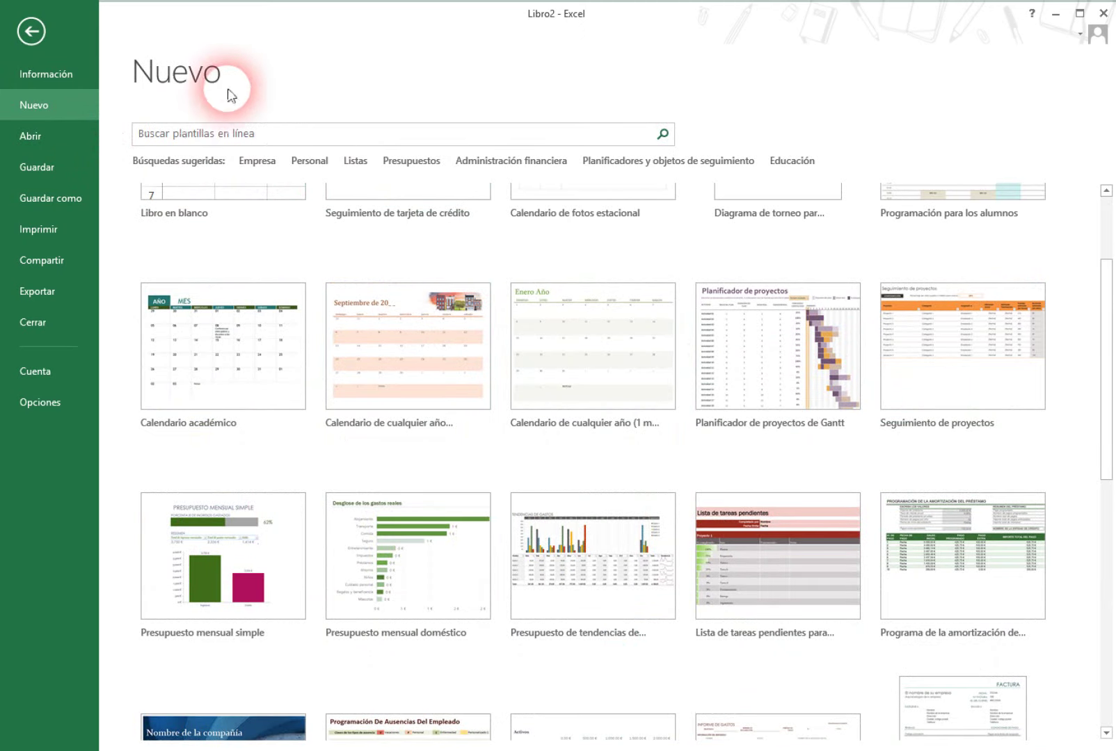
pyautogui.scroll(2, 292, 194)
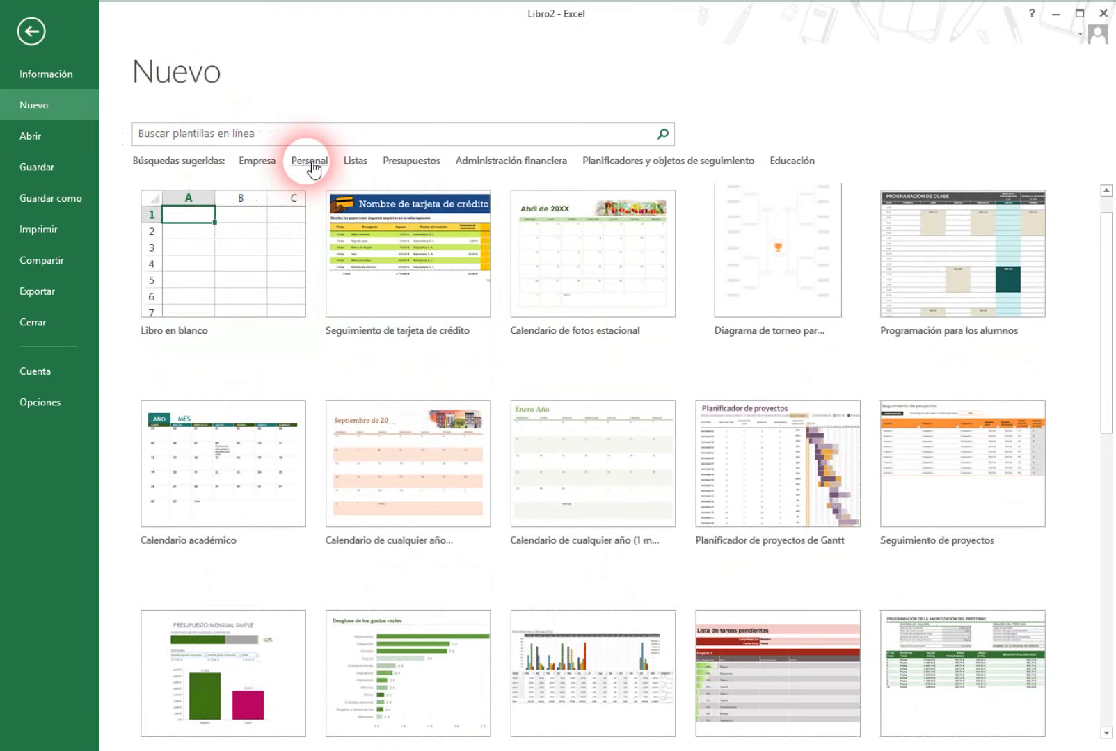
# Step: Browse the Personal workbook templates and their category list, and return to the worksheet
pyautogui.click(311, 162)
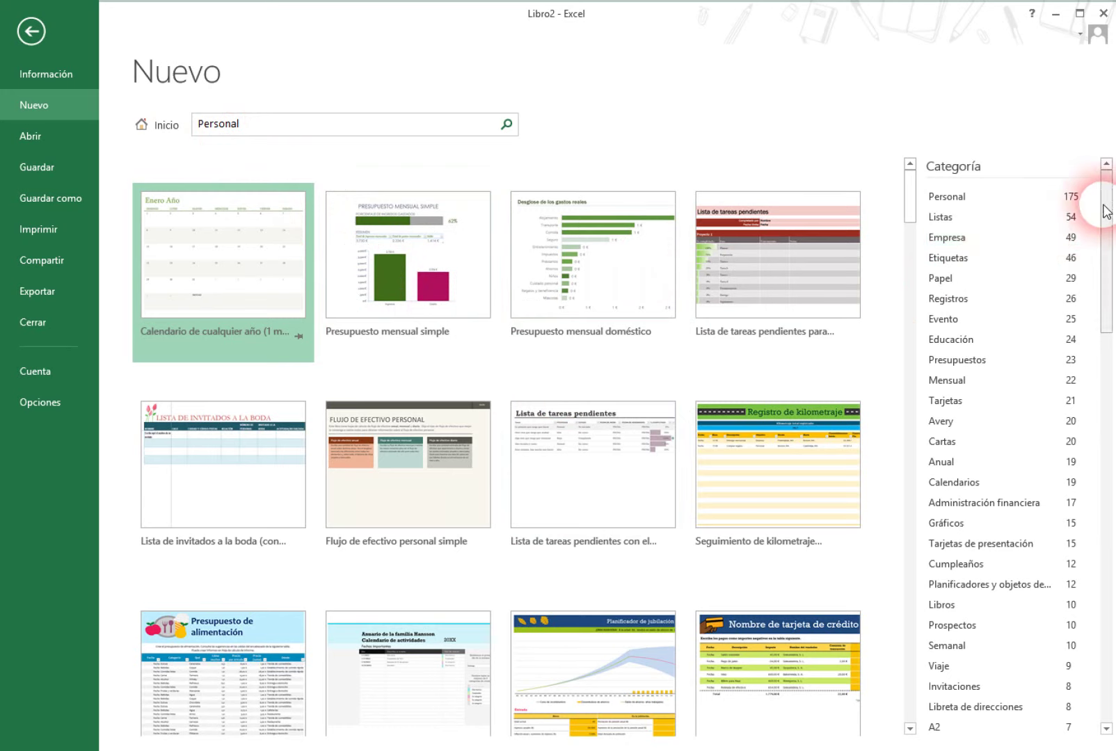
pyautogui.moveTo(1106, 212); pyautogui.dragTo(399, 319)
pyautogui.doubleClick(263, 131)
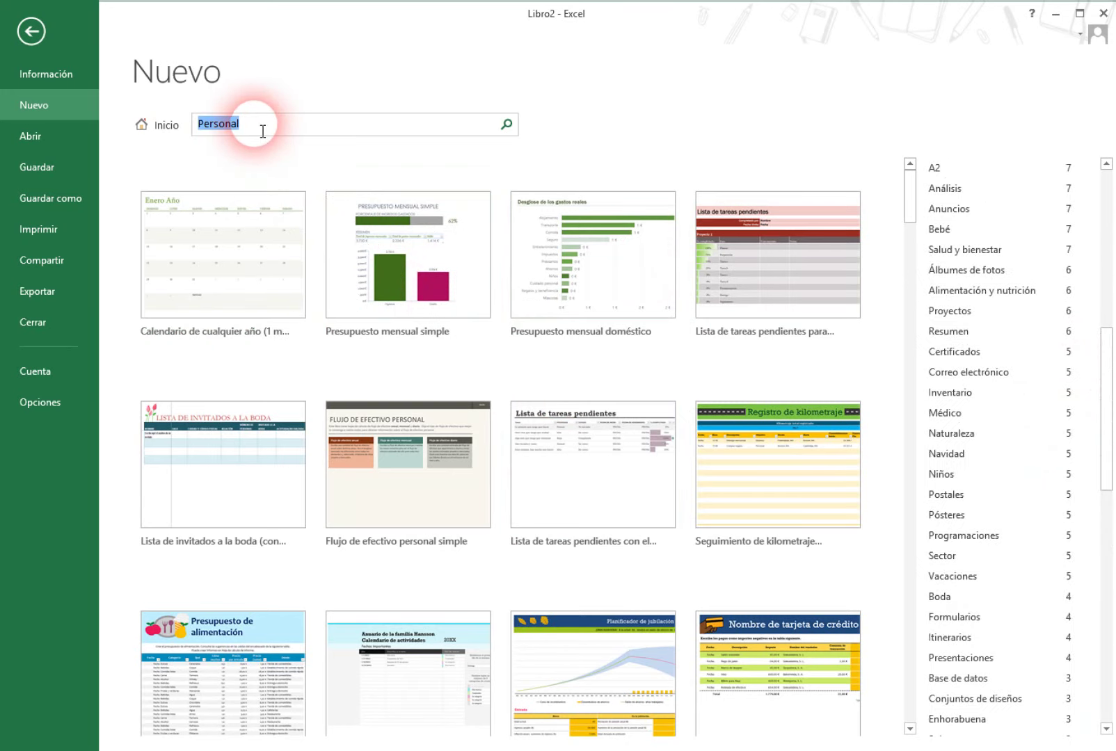
pyautogui.click(8, 43)
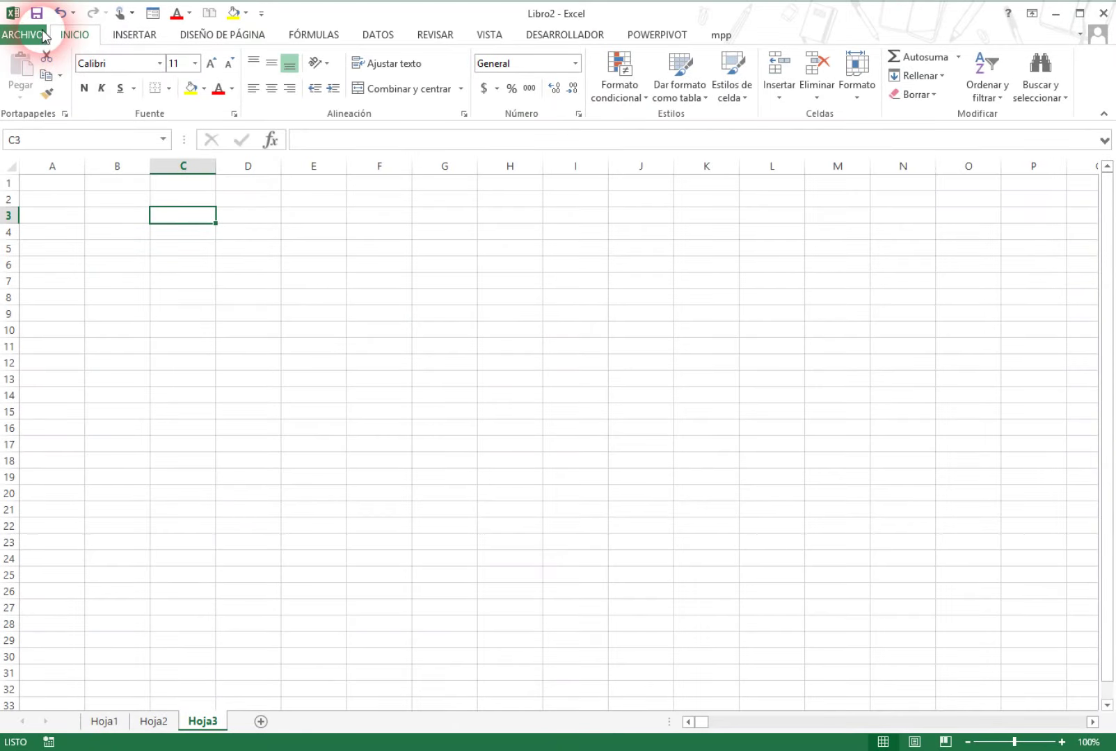
# Step: Preview the inventory list template among the Empresa workbook templates and close the preview
pyautogui.click(38, 32)
pyautogui.click(38, 115)
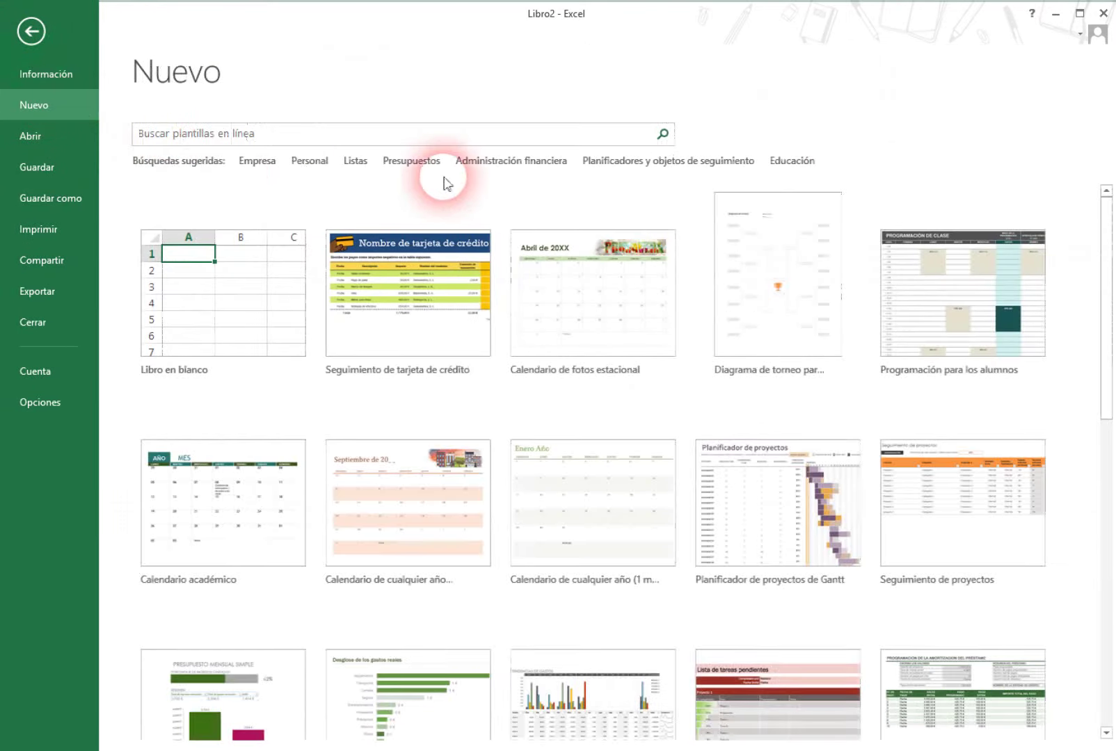
pyautogui.click(258, 160)
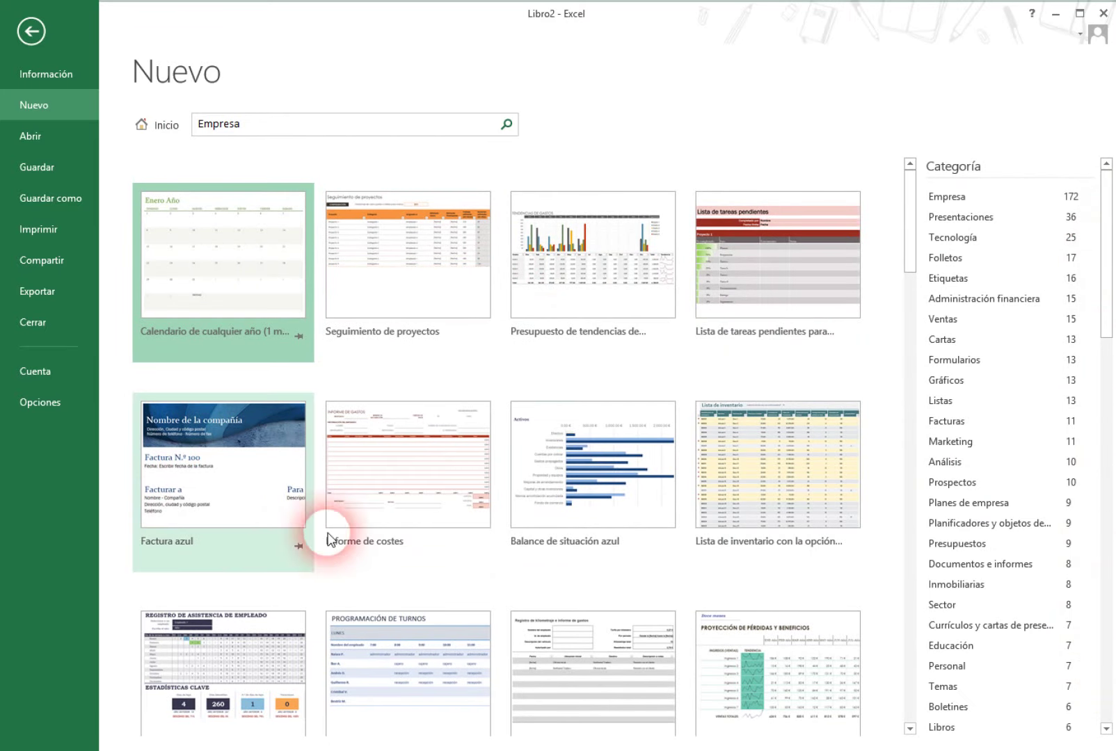
pyautogui.click(777, 465)
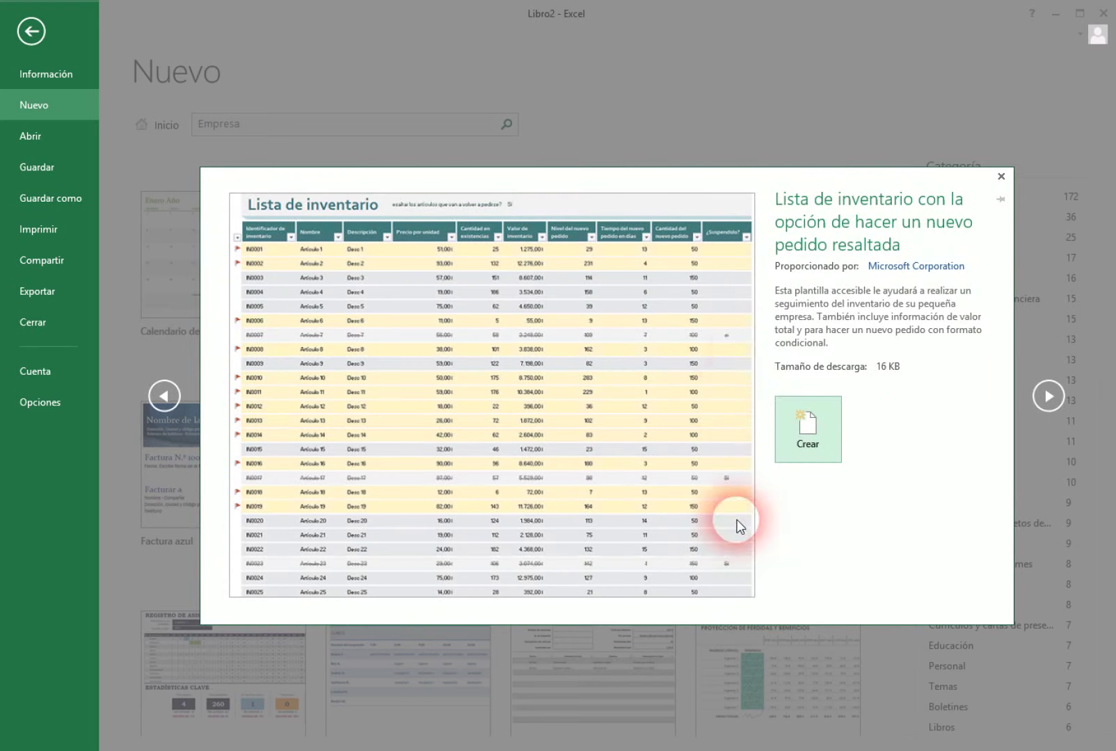
pyautogui.click(812, 427)
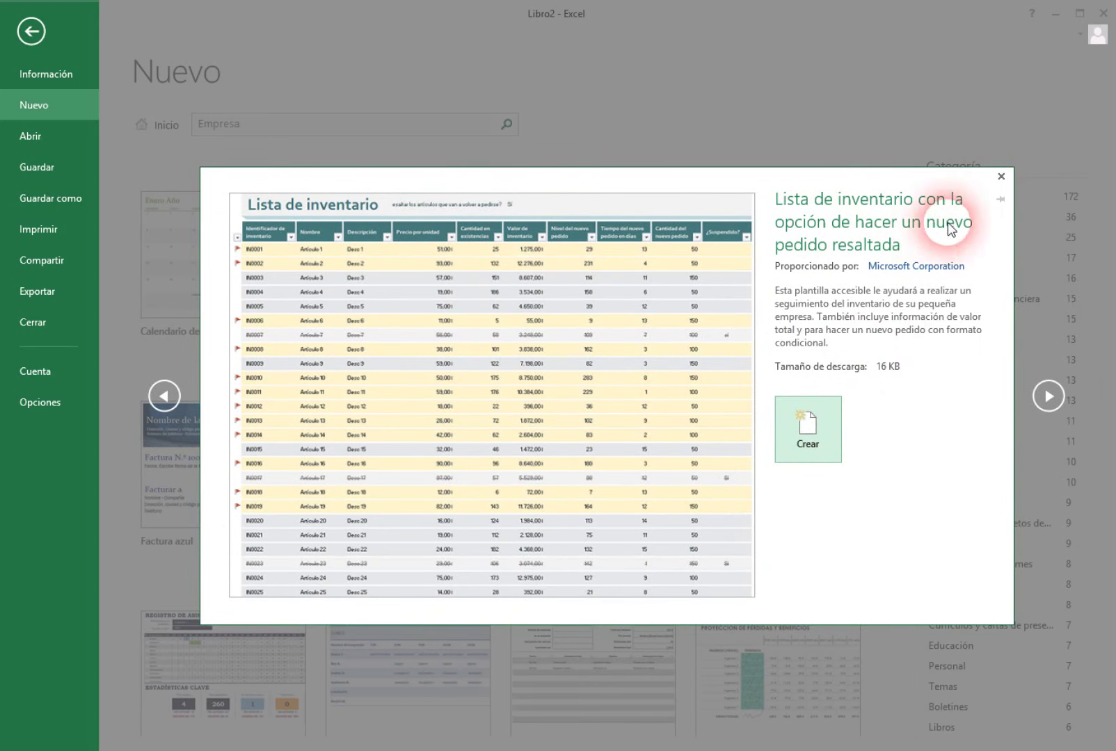
pyautogui.click(1006, 175)
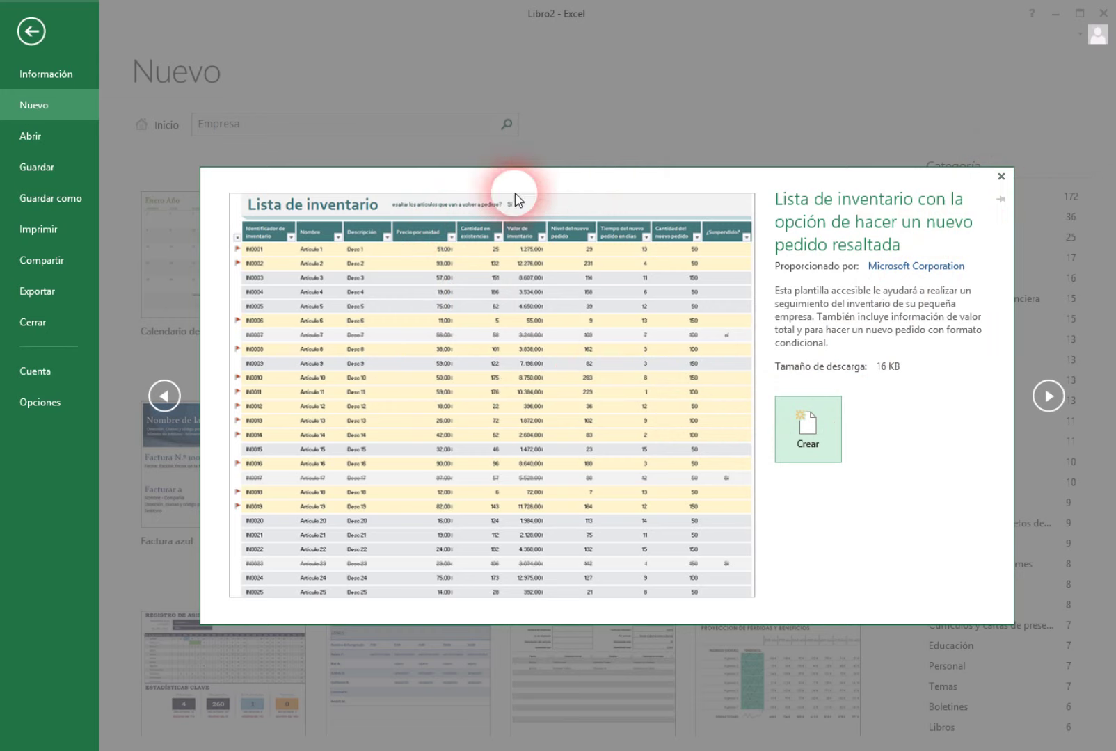
pyautogui.click(1006, 179)
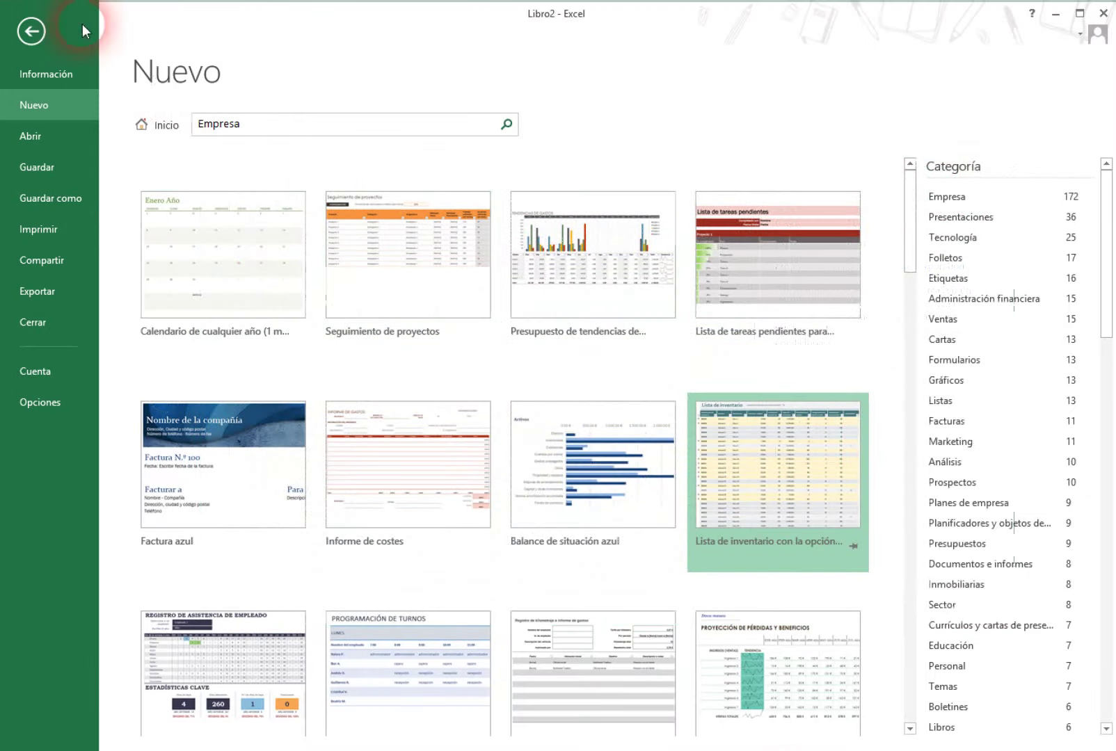
# Step: Display the recent workbooks and the locations from which files can be opened
pyautogui.click(36, 137)
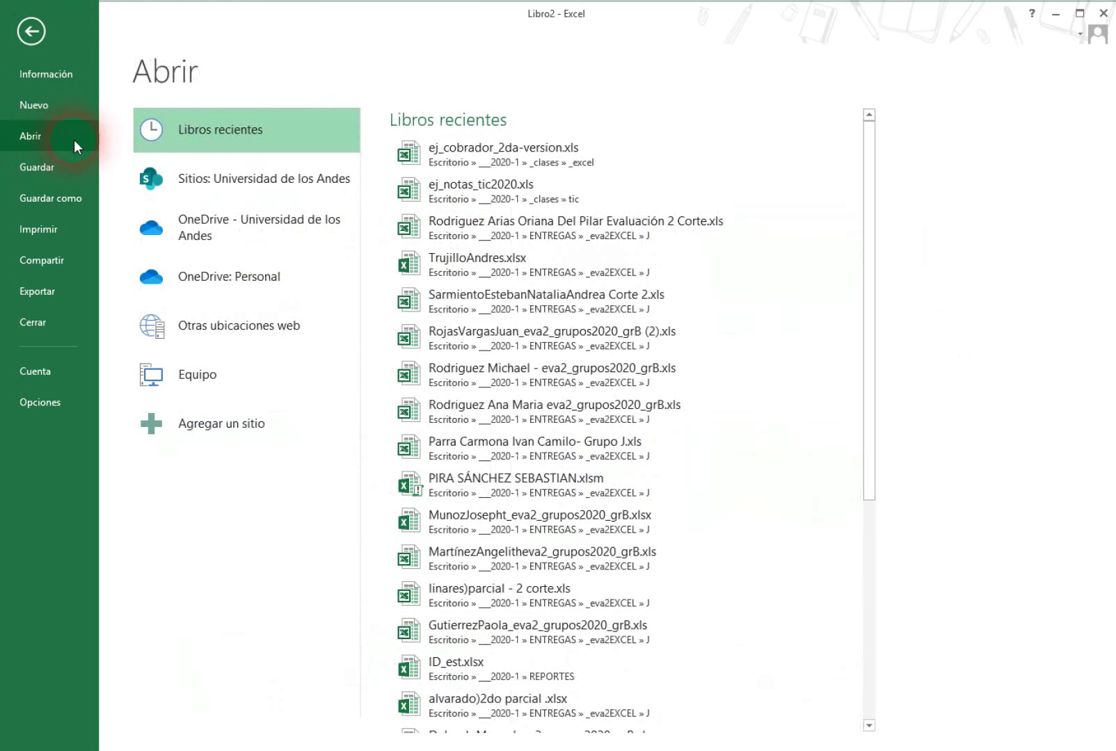
# Step: Create a new blank workbook from the available templates and reposition its window
pyautogui.click(42, 103)
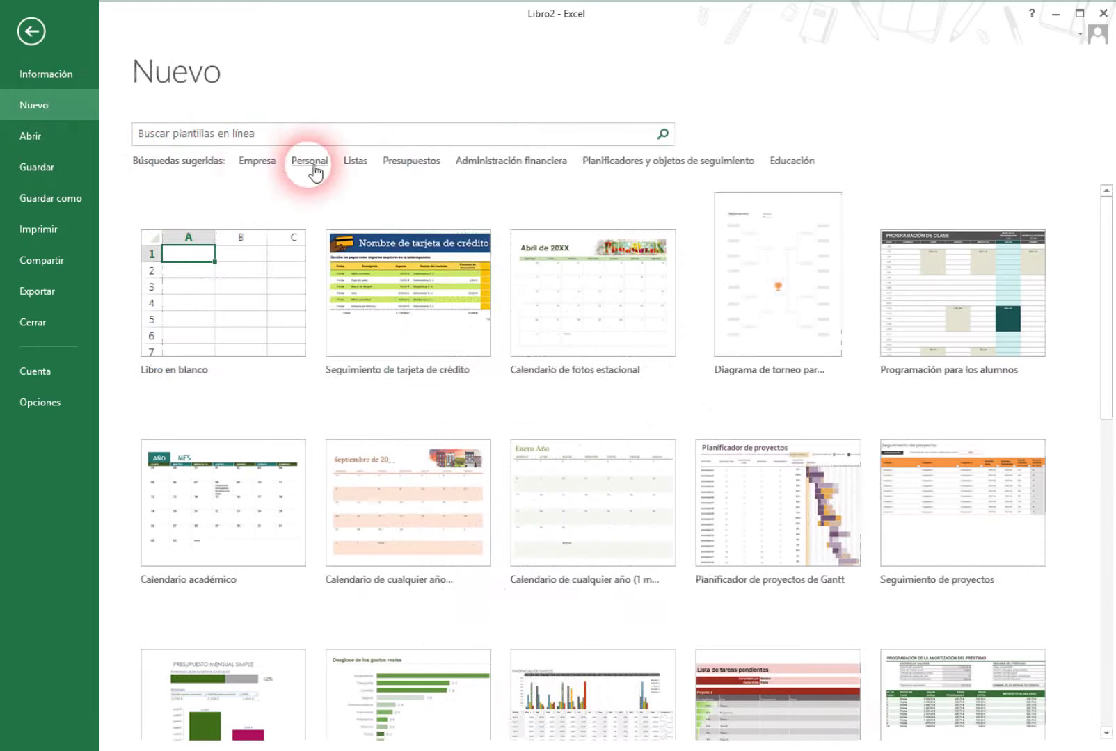
pyautogui.click(220, 287)
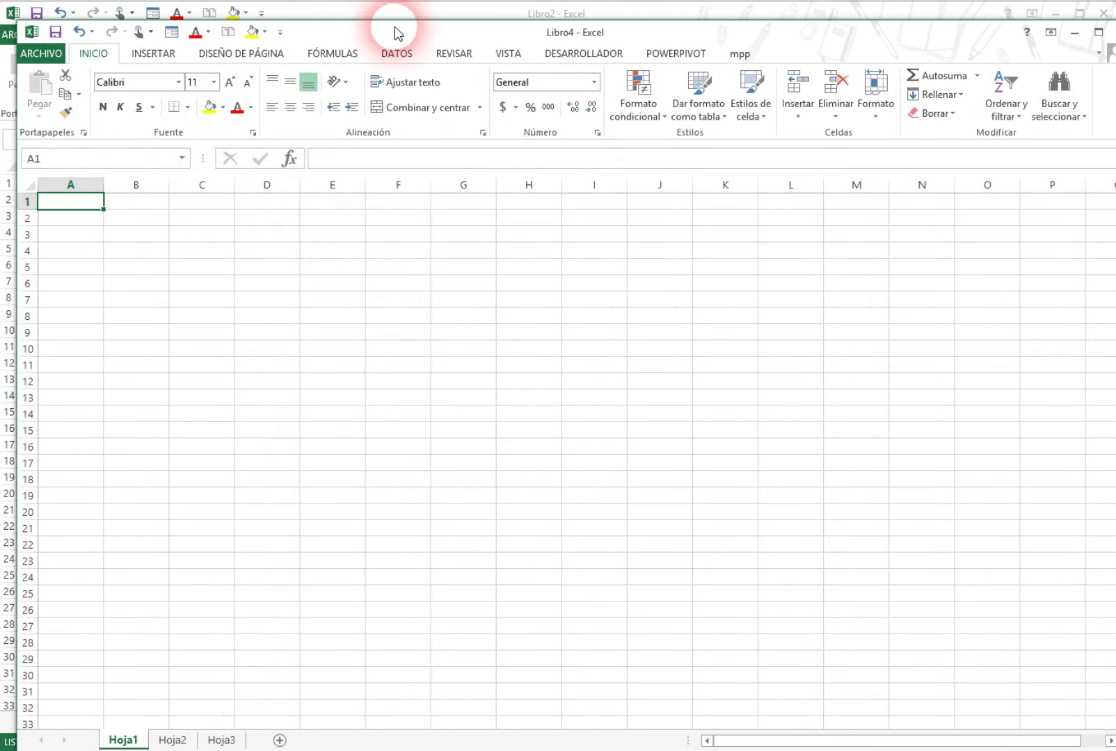
pyautogui.moveTo(396, 33)
pyautogui.mouseDown()
pyautogui.moveTo(401, 7)
pyautogui.moveTo(394, 26)
pyautogui.mouseUp()
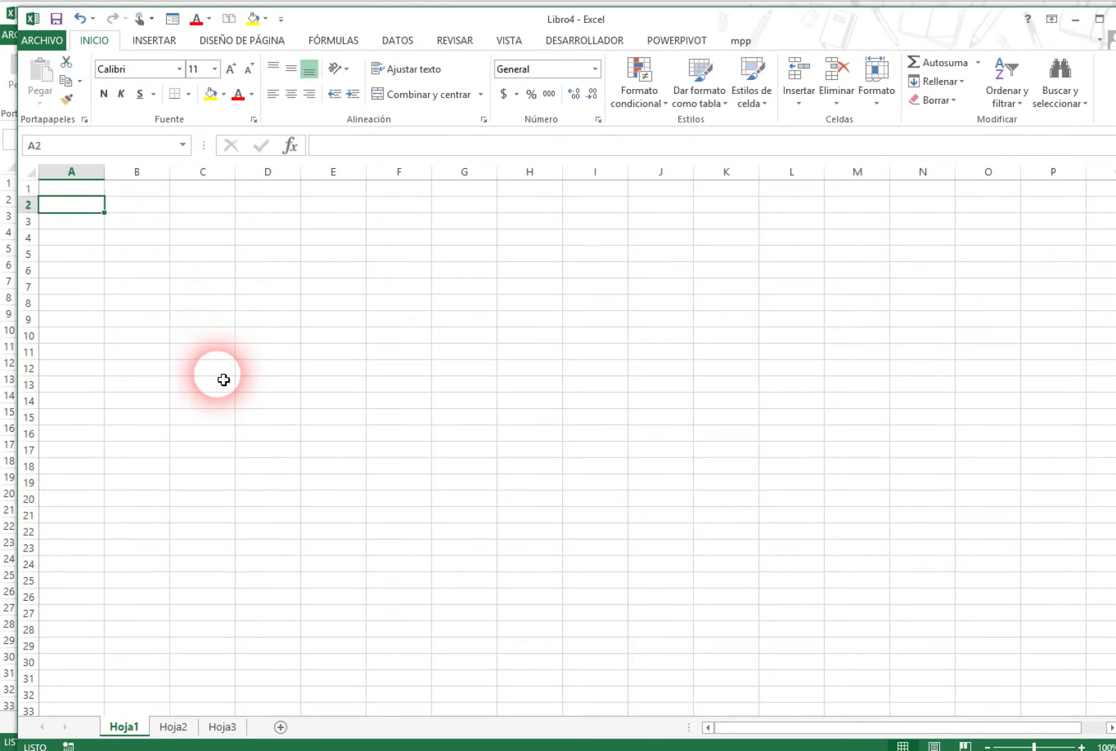
# Step: Widen column A and columns G through J on Hoja1, and shift the workbook window
pyautogui.moveTo(106, 174); pyautogui.dragTo(228, 177)
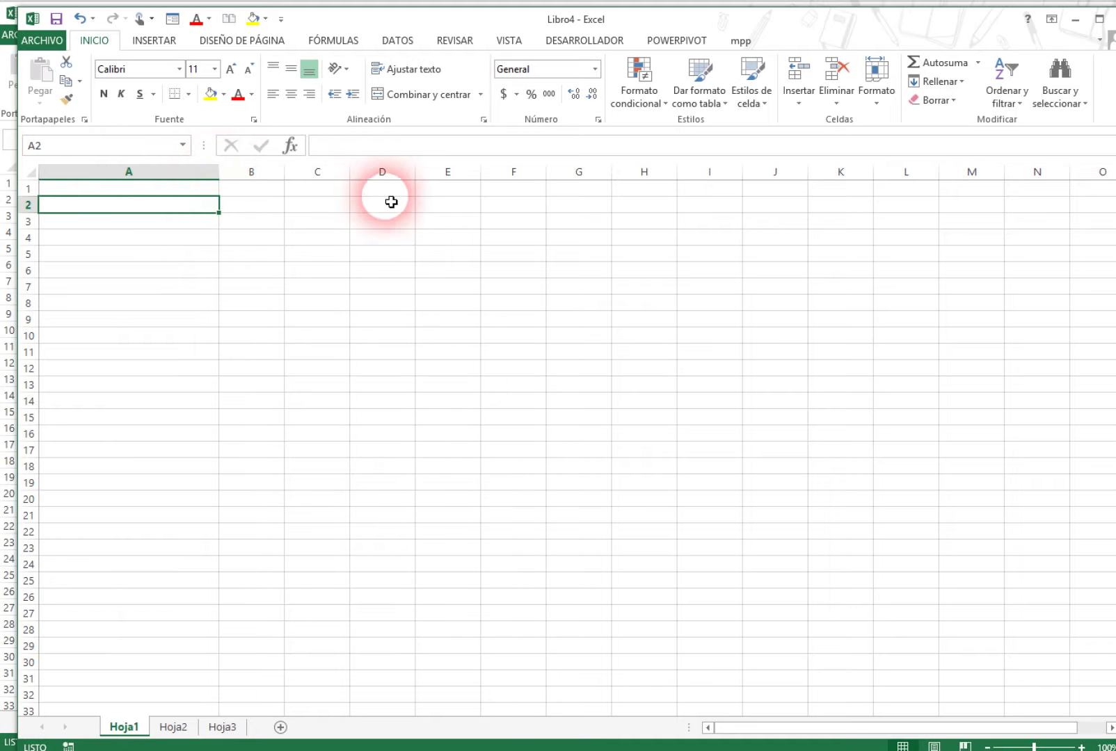
pyautogui.click(603, 178)
pyautogui.moveTo(603, 177); pyautogui.dragTo(777, 183)
pyautogui.click(374, 306)
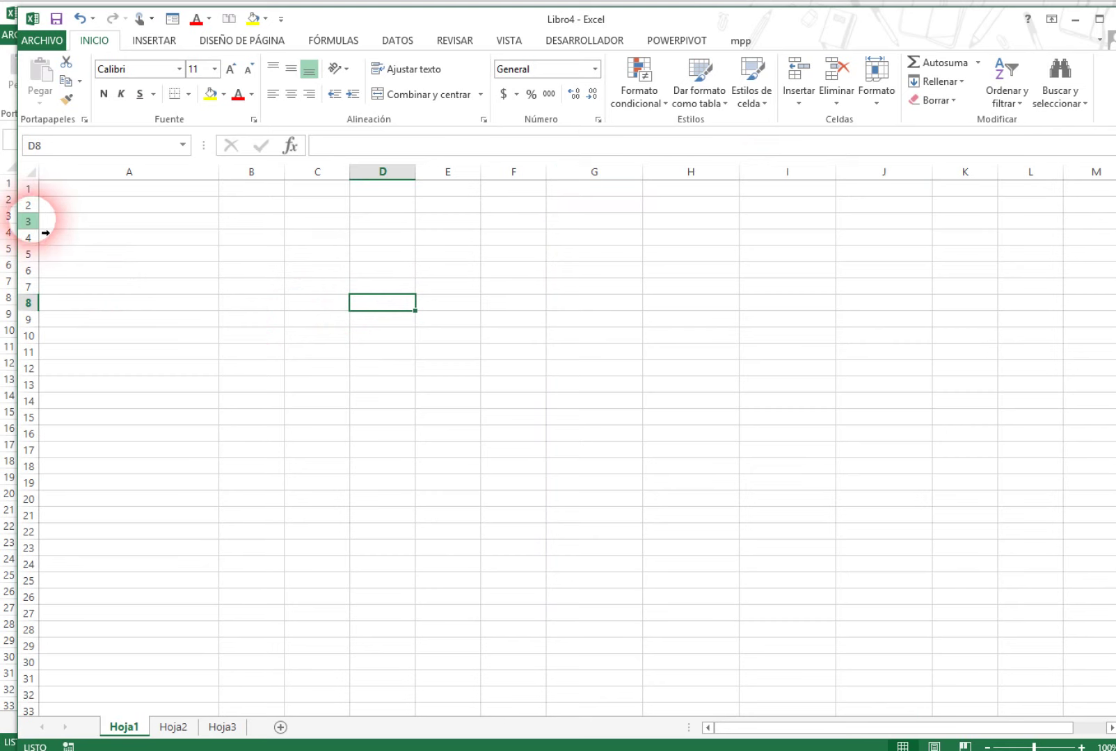
pyautogui.moveTo(391, 22); pyautogui.dragTo(374, 21)
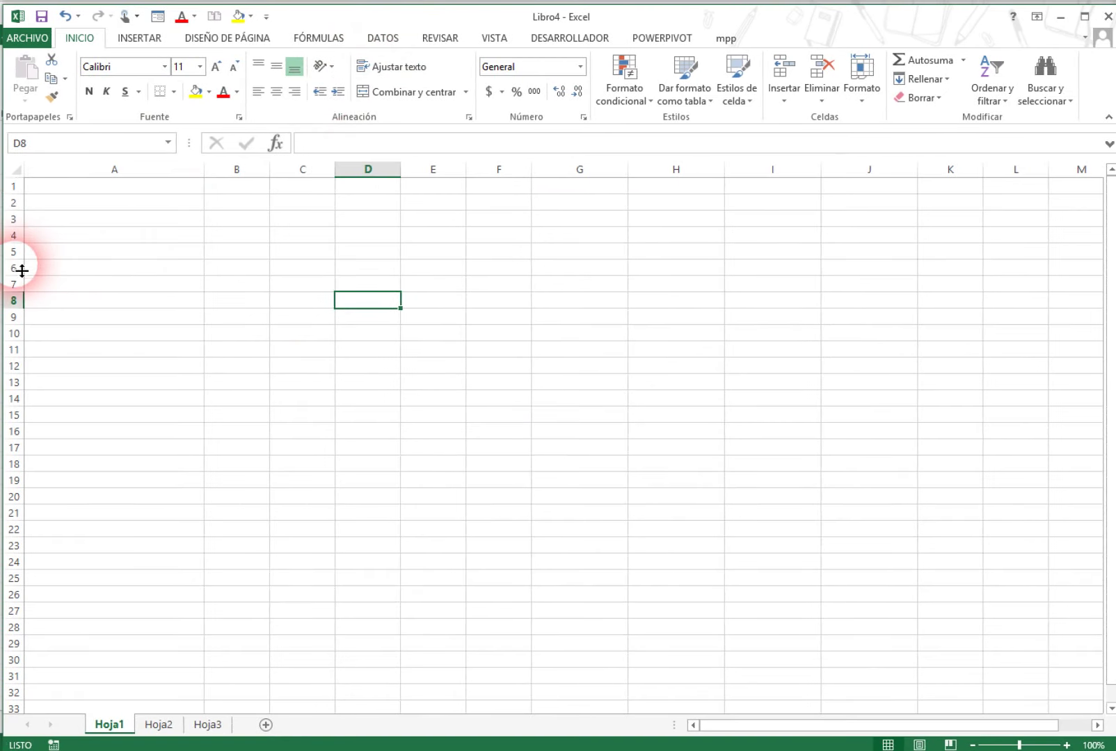
# Step: Try a taller height for rows 6 through 19 and undo the resizing
pyautogui.moveTo(23, 271); pyautogui.dragTo(19, 477)
pyautogui.moveTo(29, 397); pyautogui.dragTo(30, 417)
pyautogui.click(219, 428)
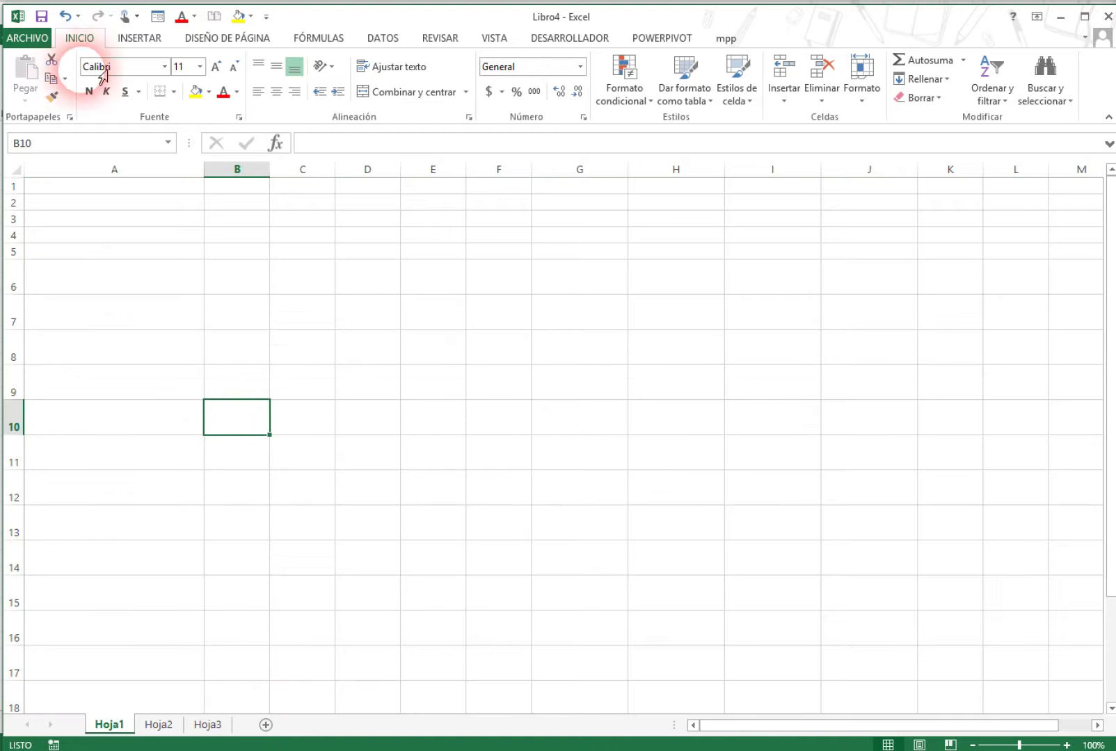
pyautogui.click(66, 19)
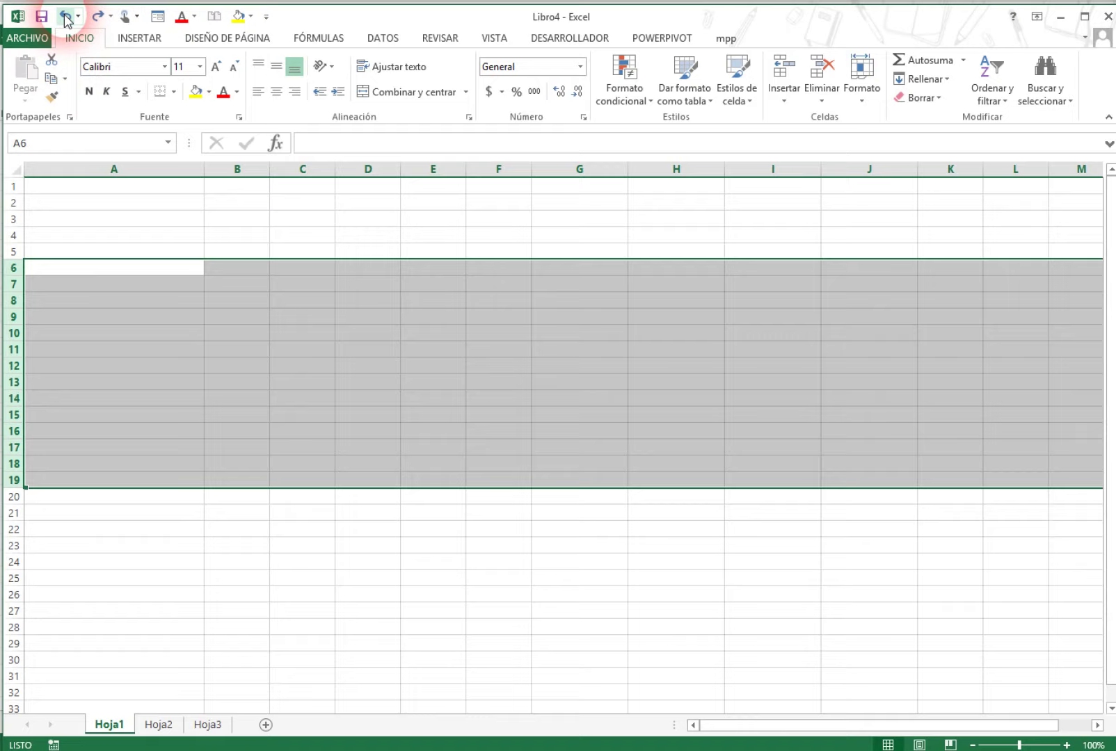
# Step: Enter "texto" in cell A3 and the number 465504,12554 in cell A4
pyautogui.click(186, 219)
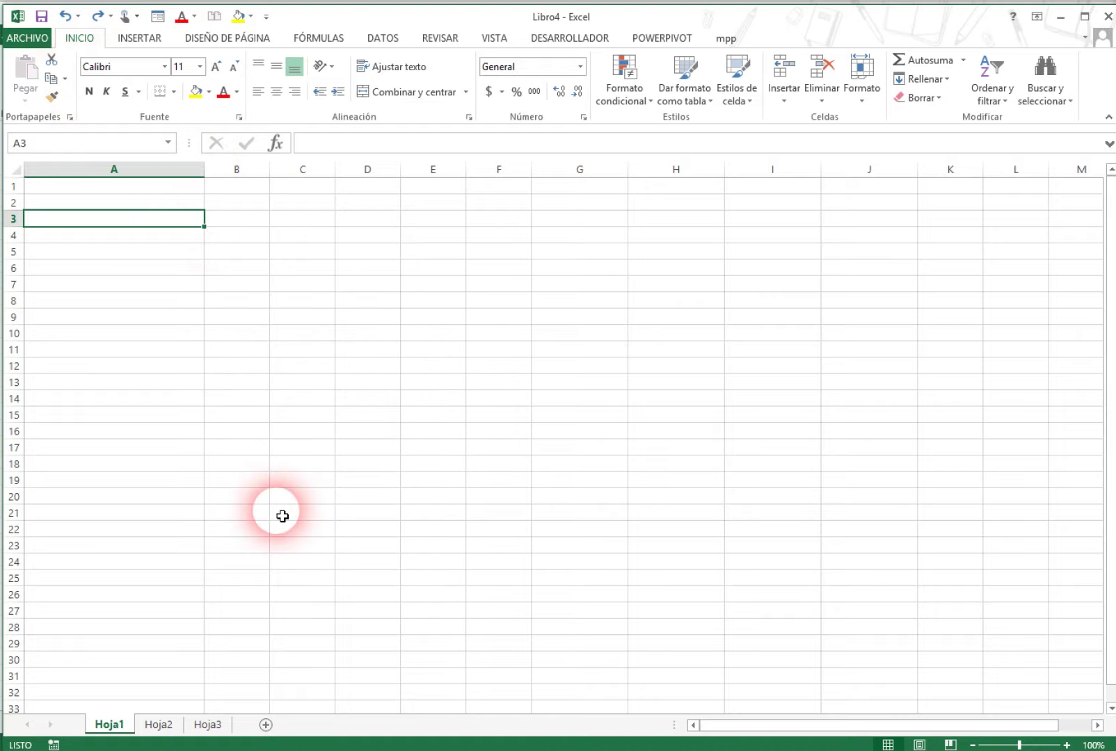
pyautogui.write('texto')
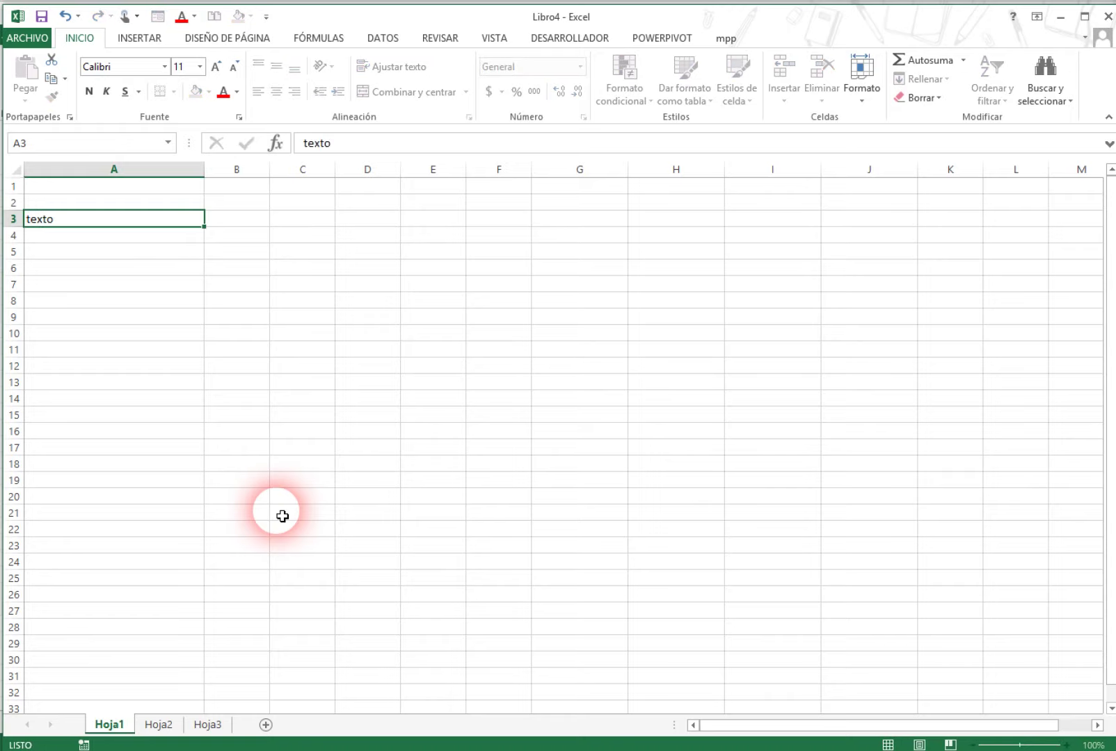
pyautogui.press('Return')
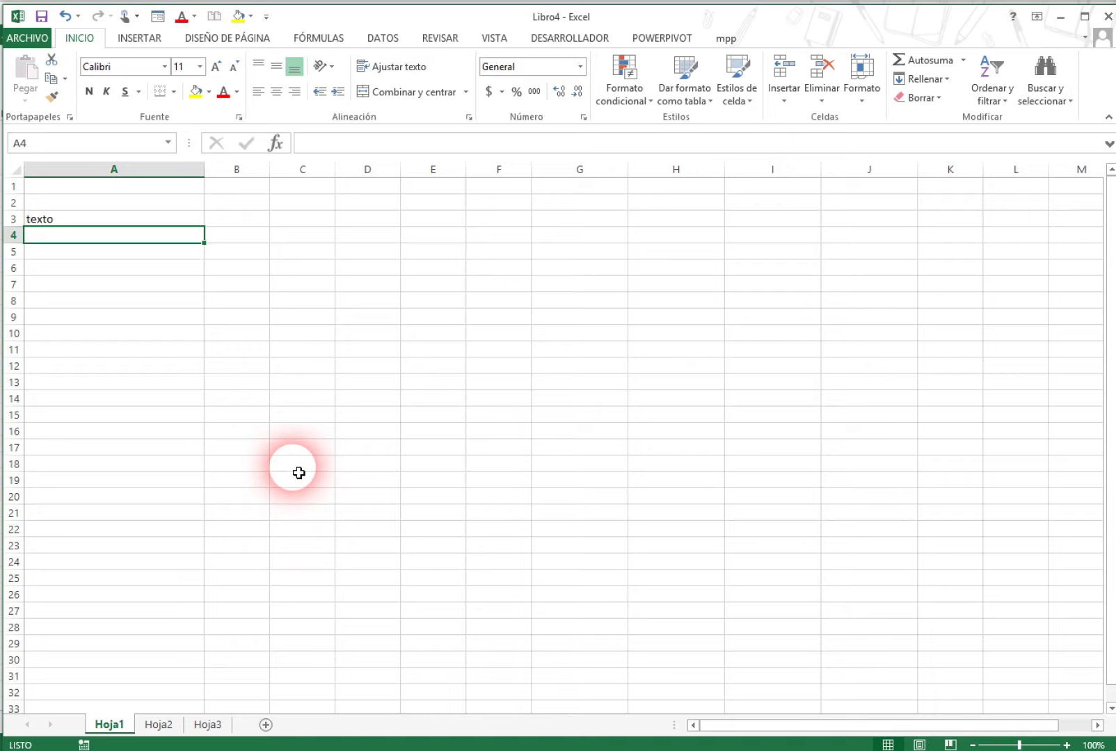
pyautogui.write('465504,1')
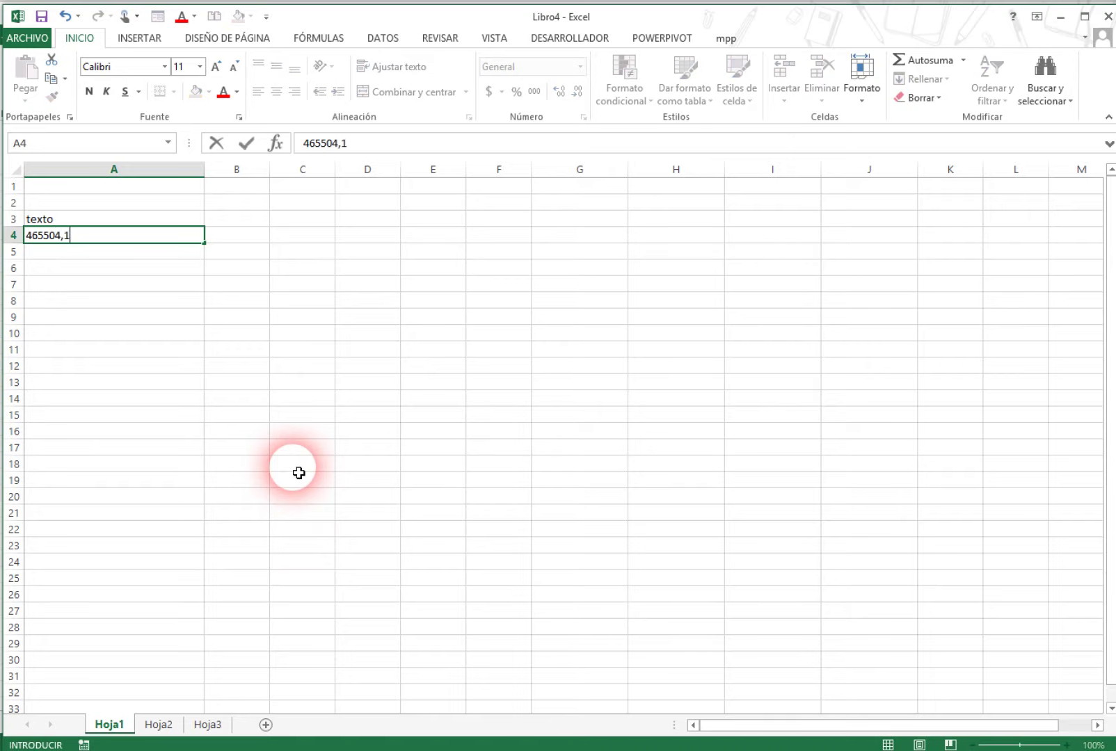
pyautogui.write('2554')
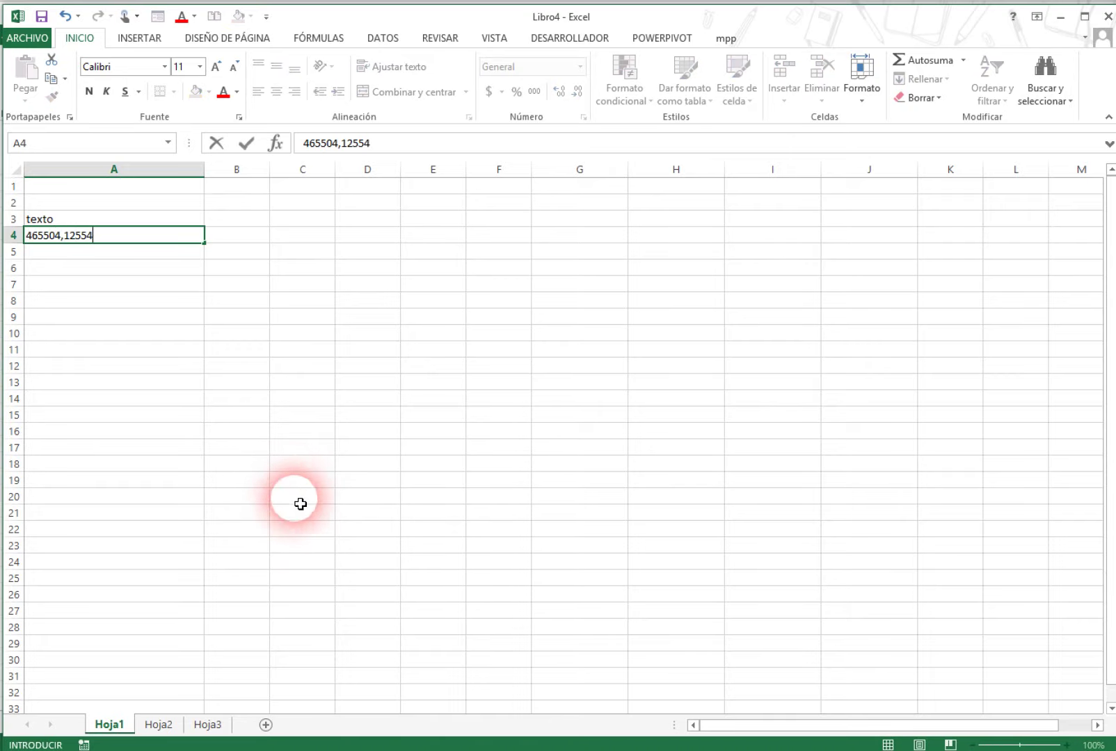
pyautogui.press('Return')
pyautogui.scroll(8, 206, 485)
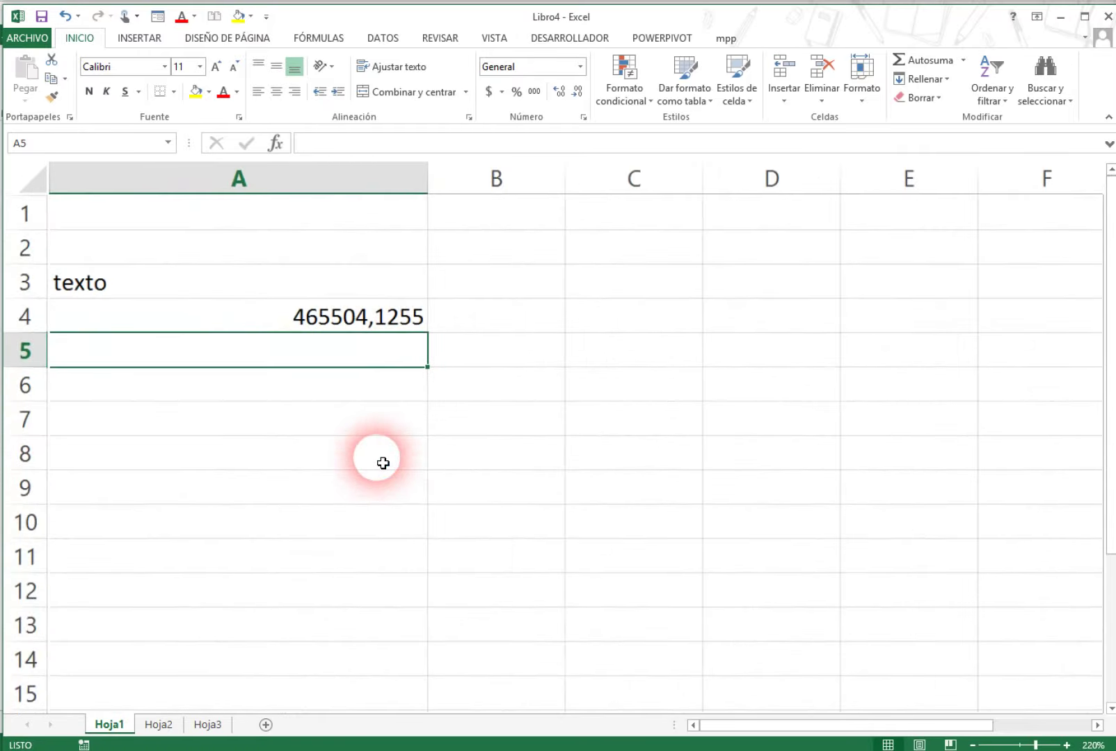
# Step: Copy the number in A4 into cells A5 through A11
pyautogui.click(235, 290)
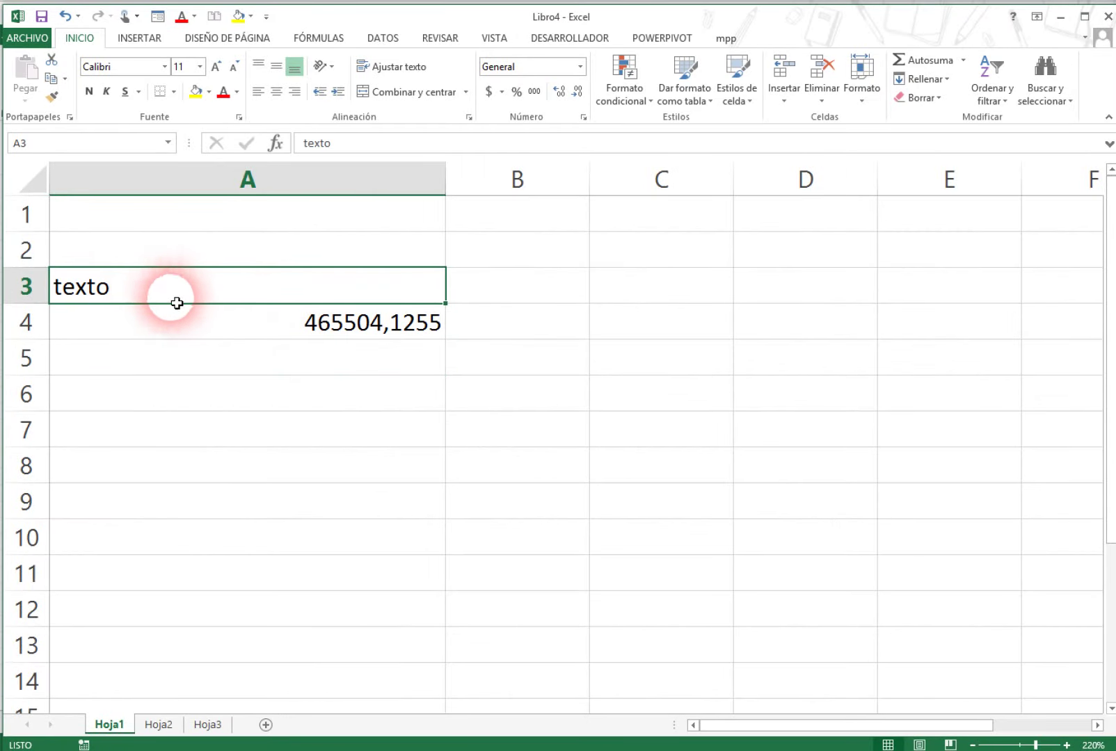
pyautogui.click(378, 333)
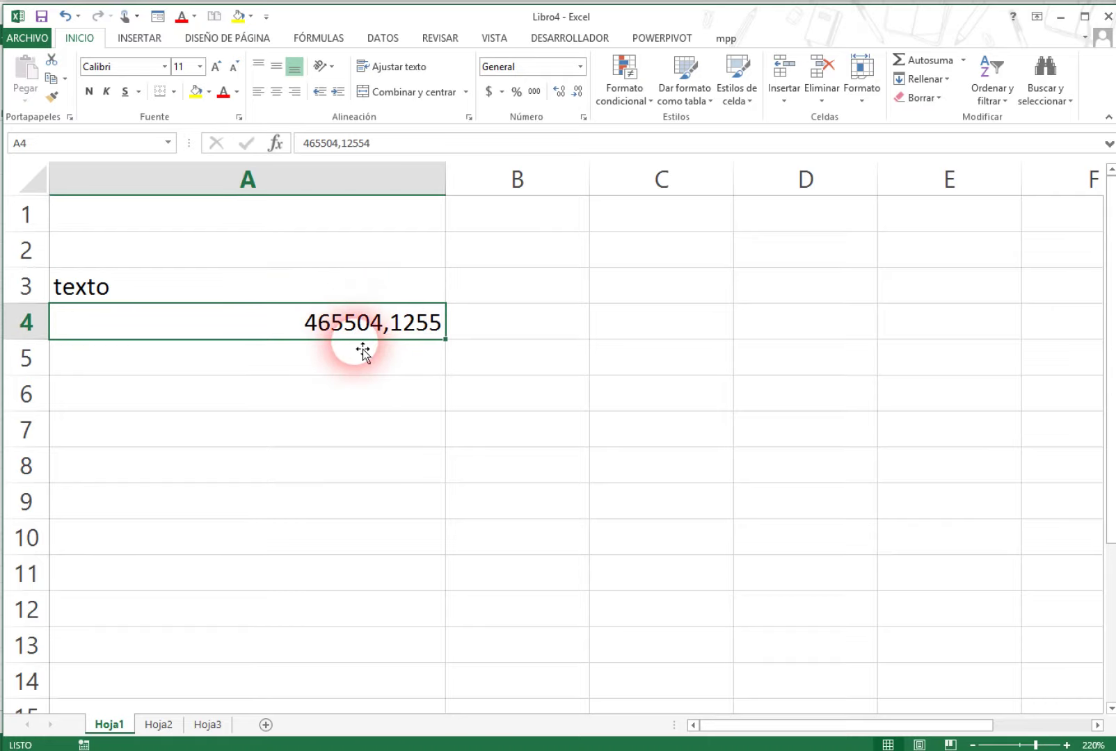
pyautogui.moveTo(406, 361); pyautogui.dragTo(402, 585)
pyautogui.hotkey('ctrl', 'v')
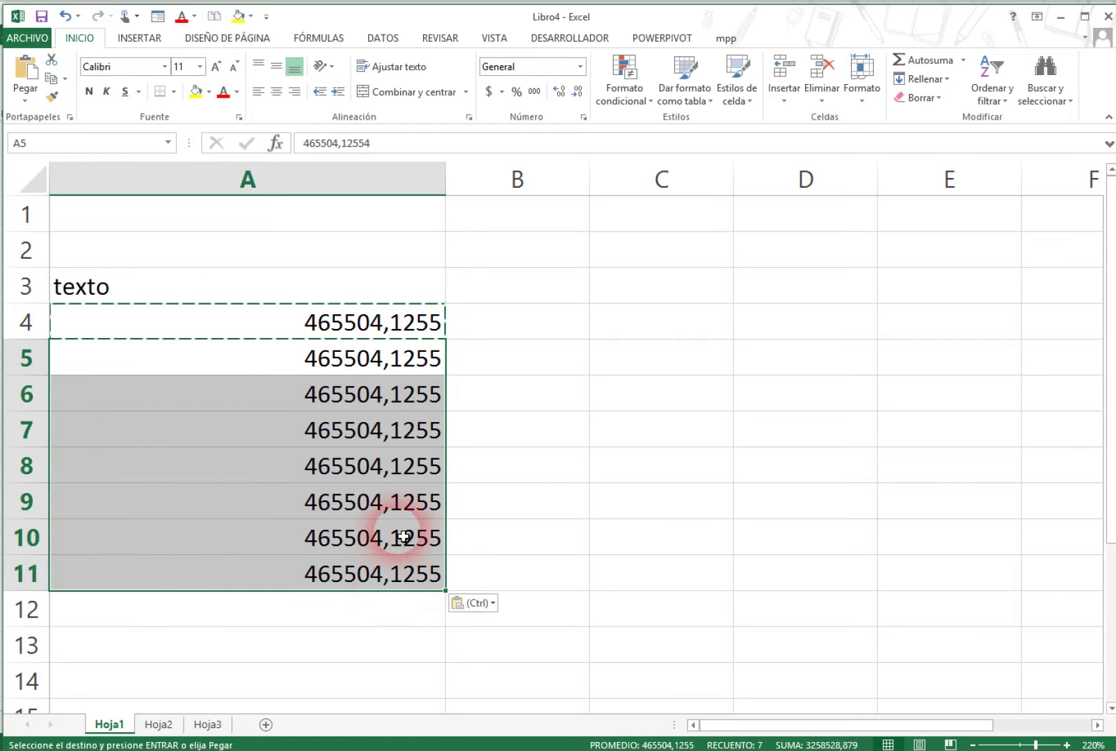
pyautogui.click(355, 313)
pyautogui.press('Escape')
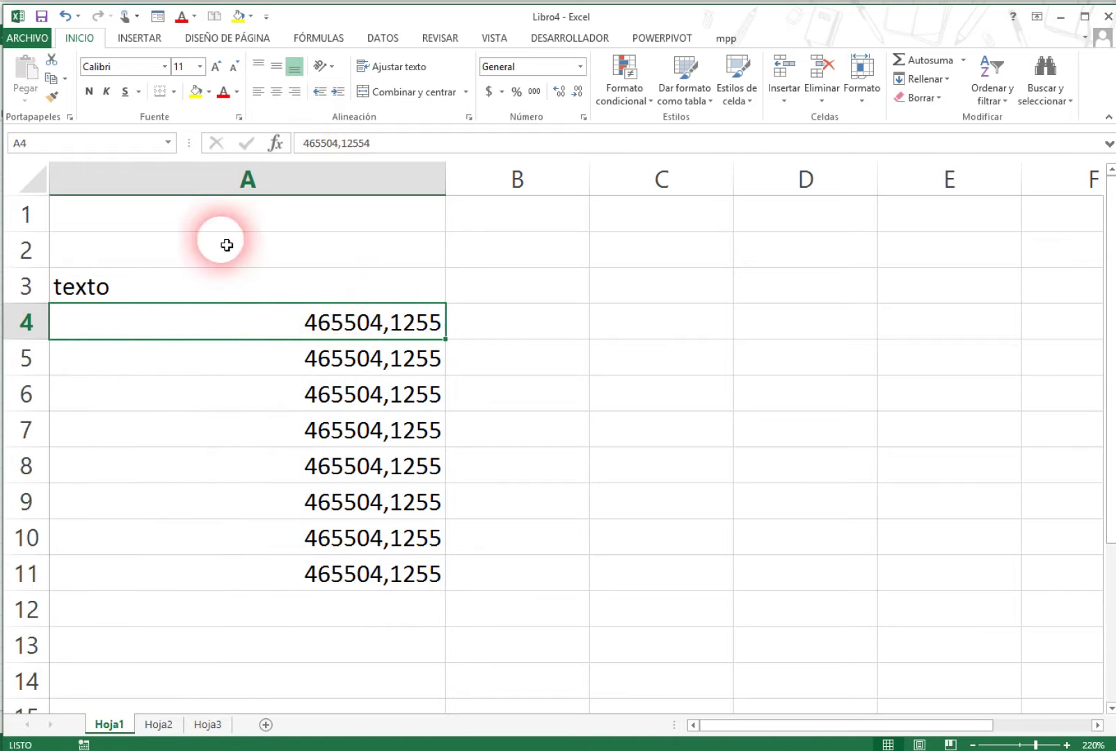
# Step: Apply the Texto number format to cell A5
pyautogui.click(387, 351)
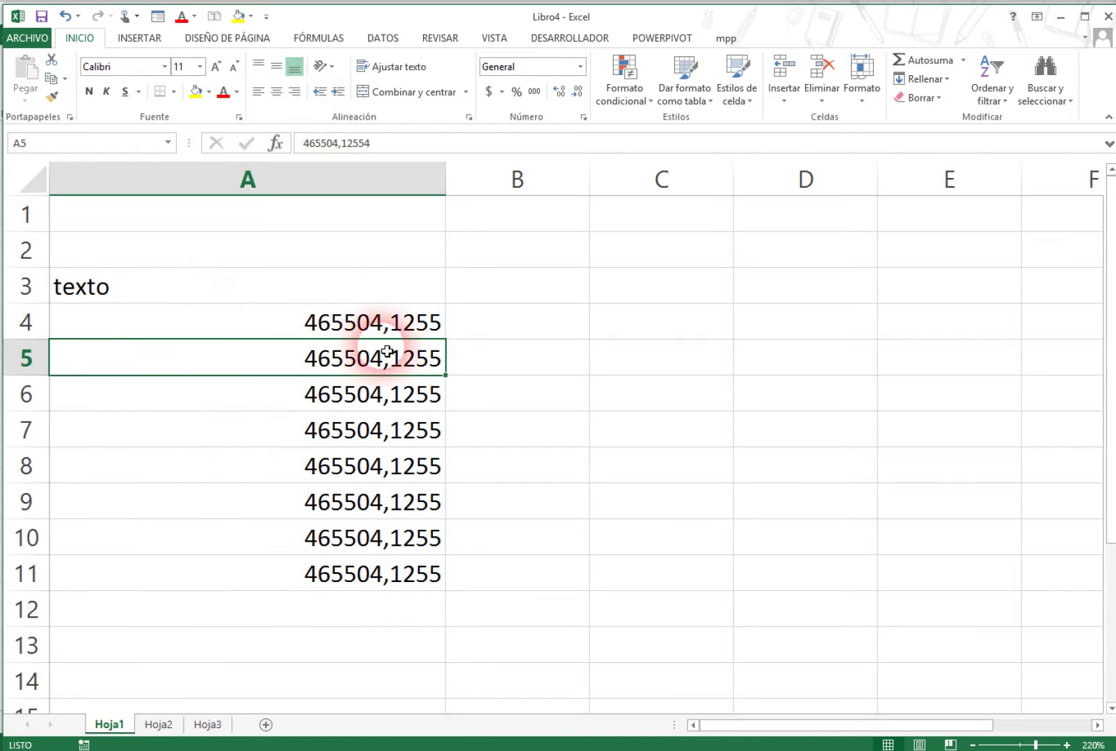
pyautogui.click(579, 66)
pyautogui.click(568, 452)
pyautogui.press('F2')
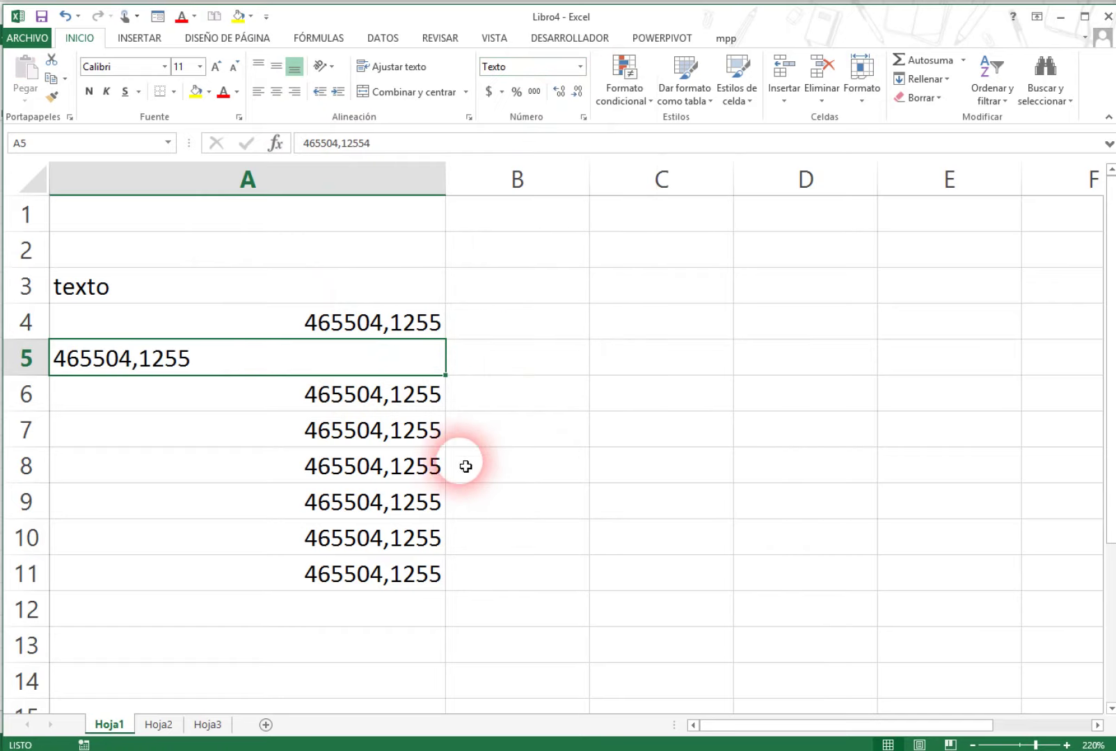
pyautogui.press('Return')
pyautogui.click(133, 370)
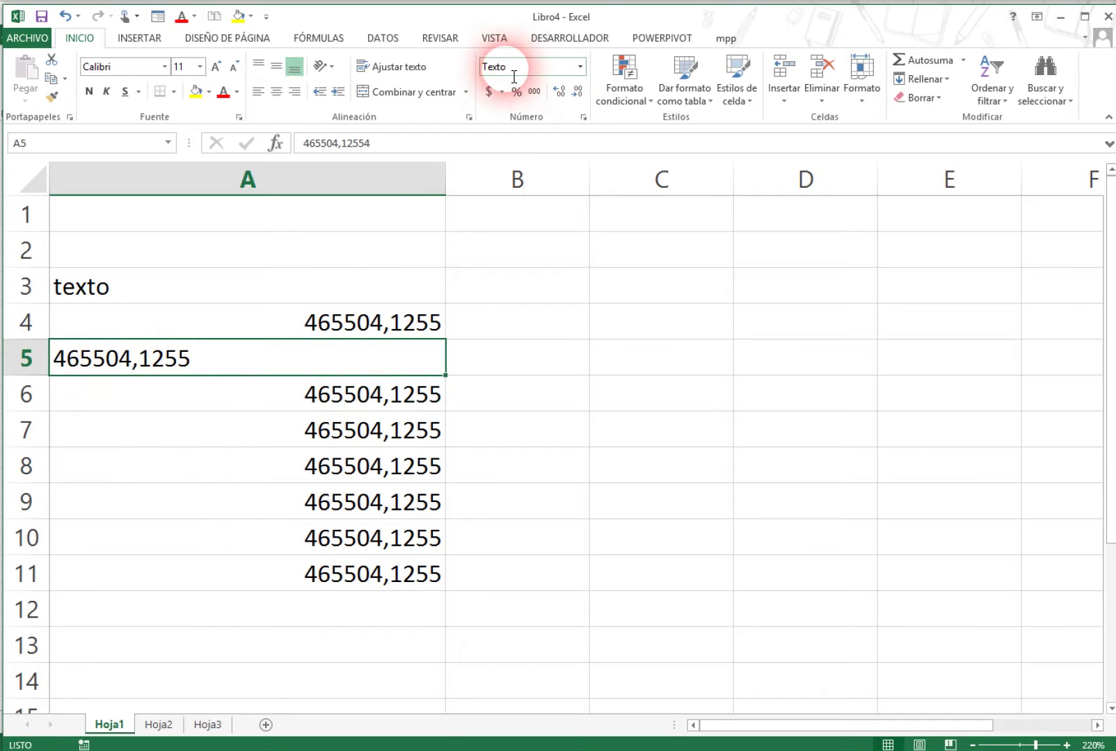
pyautogui.press('Return')
pyautogui.press('Up')
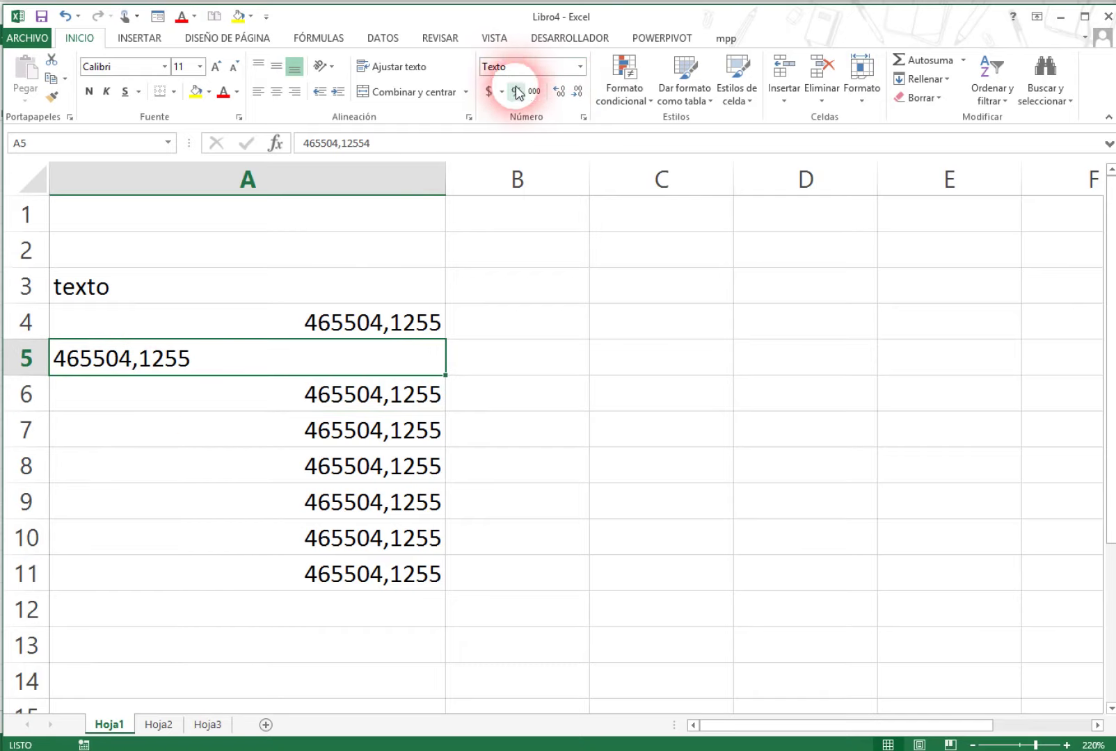
# Step: Format A6 with the $ accounting format, A7 as a percentage and A8 with the thousands separator
pyautogui.click(356, 399)
pyautogui.press('Return')
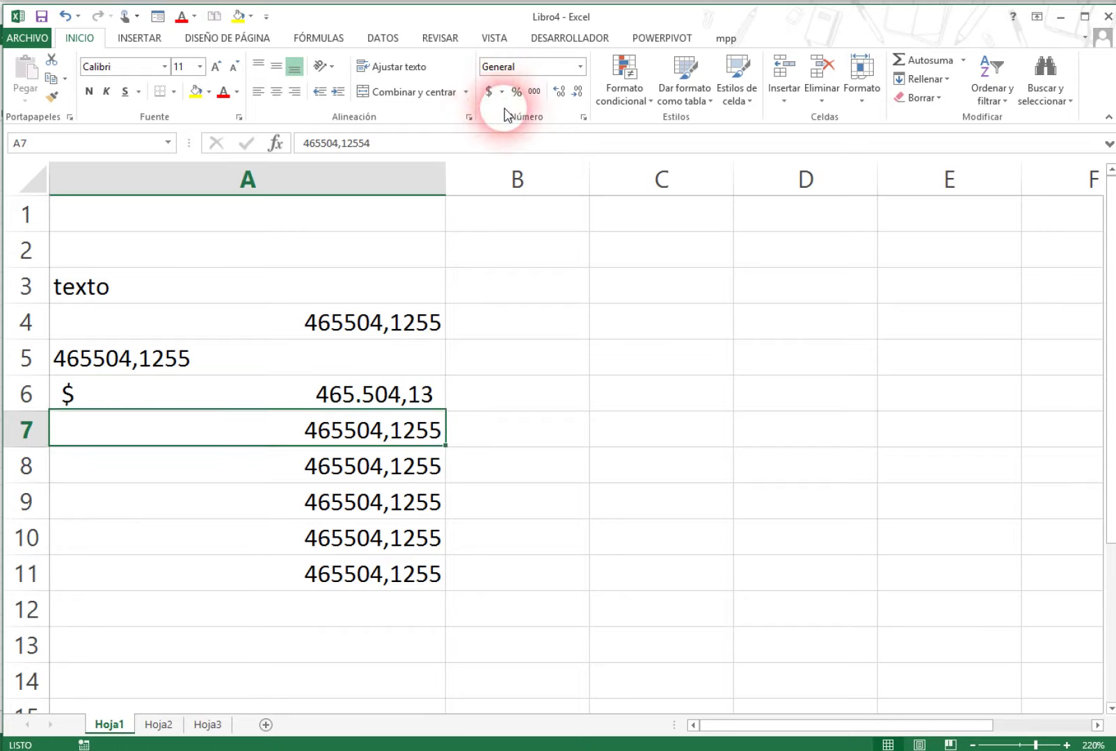
pyautogui.press('Return')
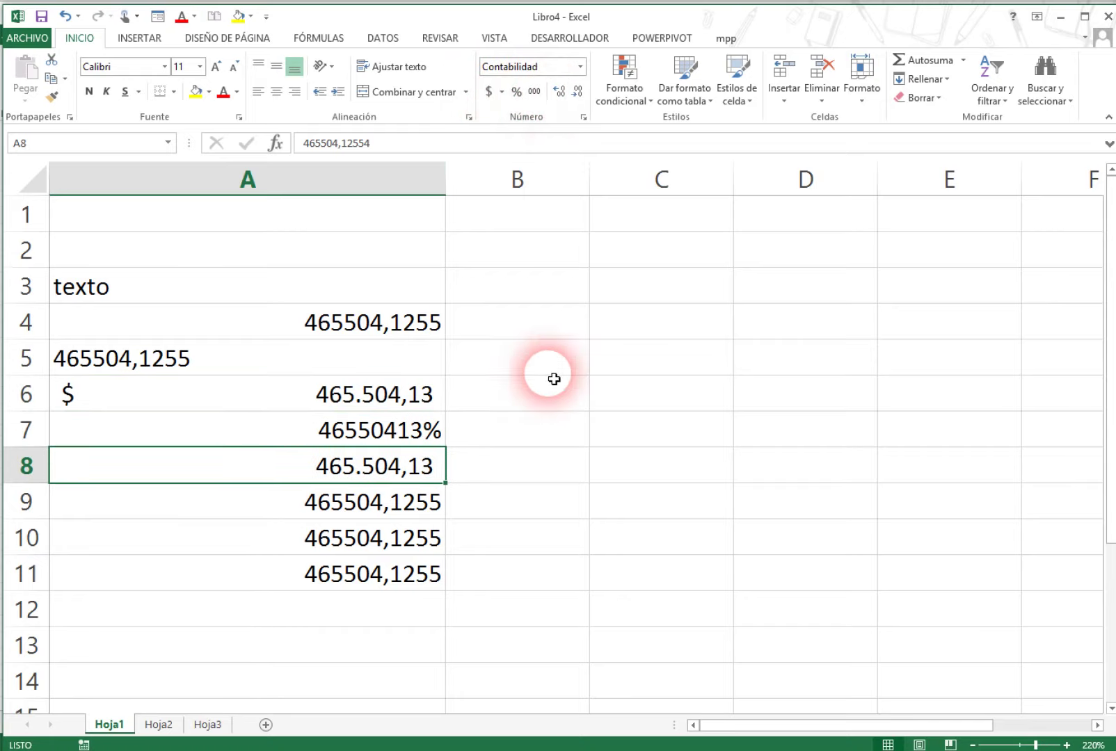
# Step: Apply the Científica number format to cell A9
pyautogui.click(386, 499)
pyautogui.click(580, 66)
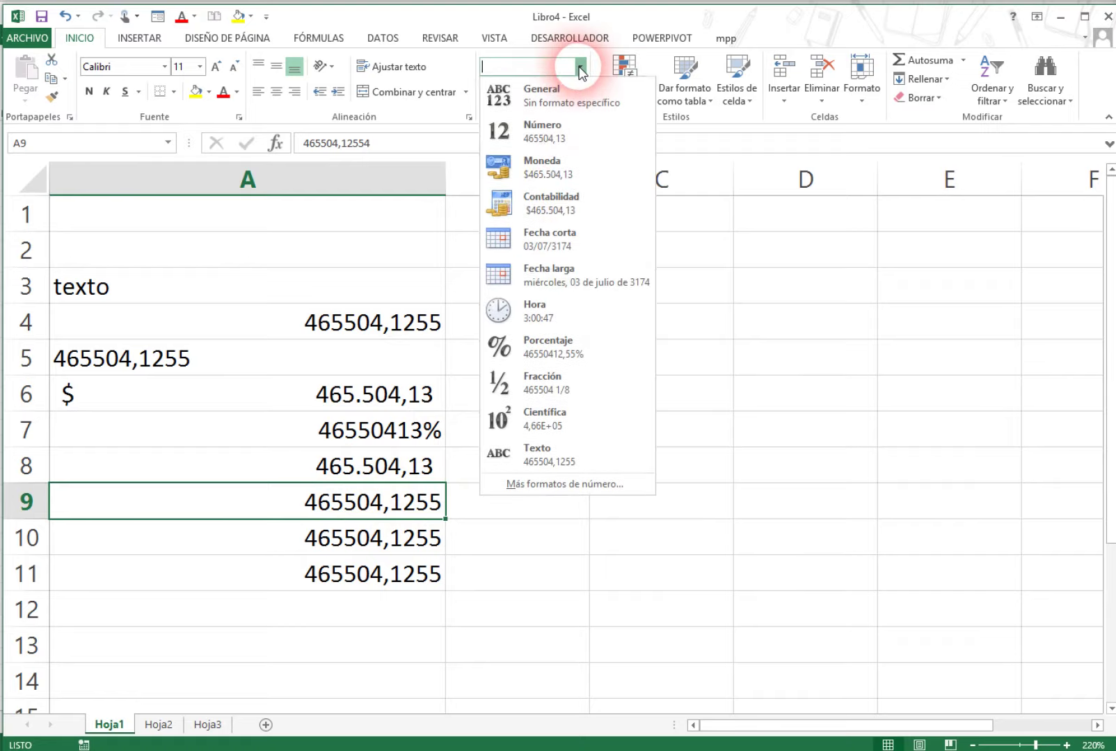
pyautogui.click(561, 426)
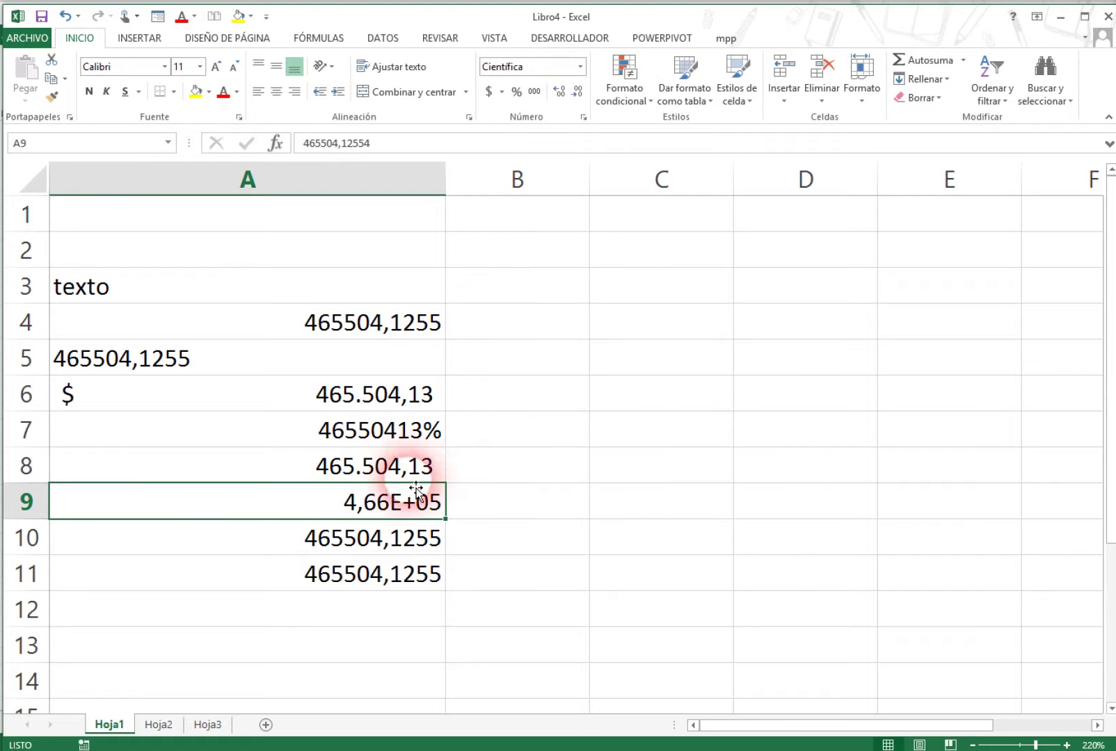
# Step: Narrow column A until its numbers no longer fit, and widen it again until every value fits
pyautogui.click(484, 261)
pyautogui.moveTo(446, 178); pyautogui.dragTo(126, 213)
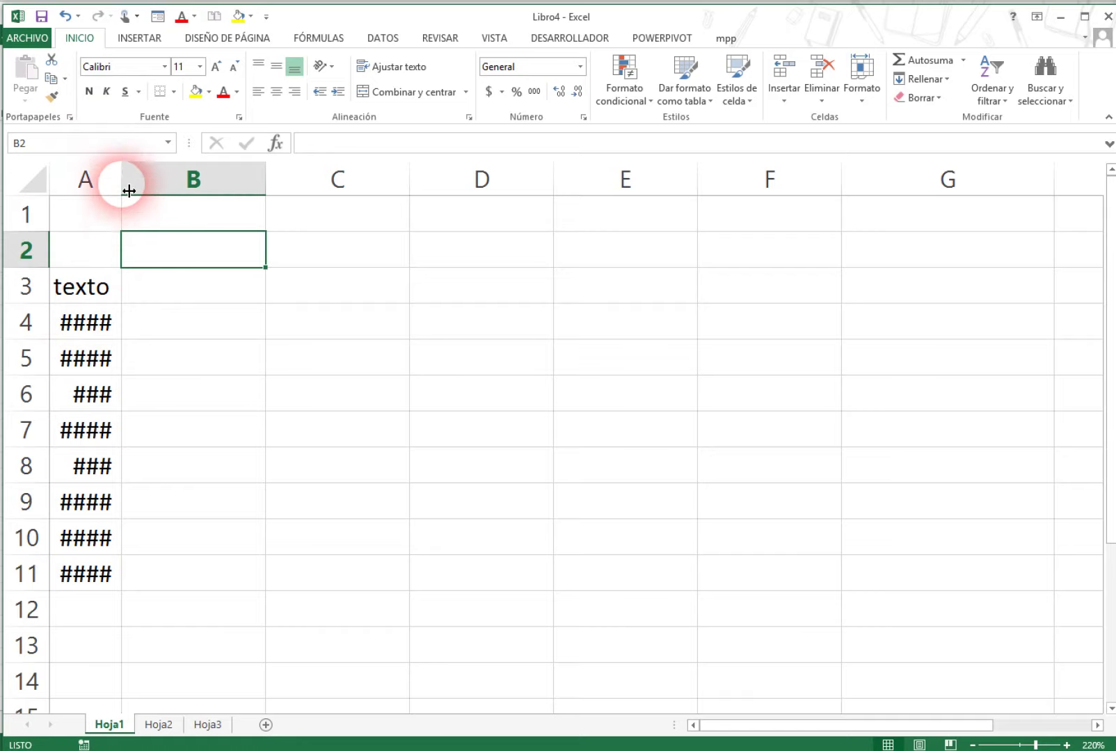
pyautogui.moveTo(123, 189); pyautogui.dragTo(359, 192)
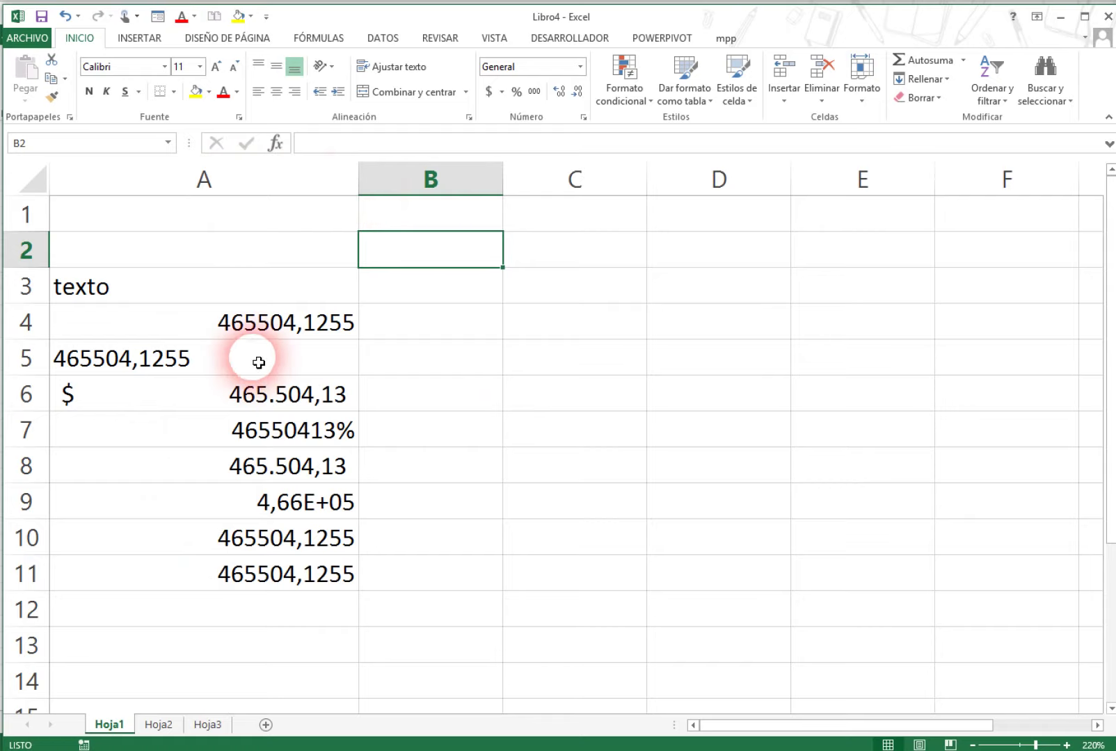
# Step: Copy the number in A4 to cell B3 and widen column B slightly to show four decimals
pyautogui.click(300, 323)
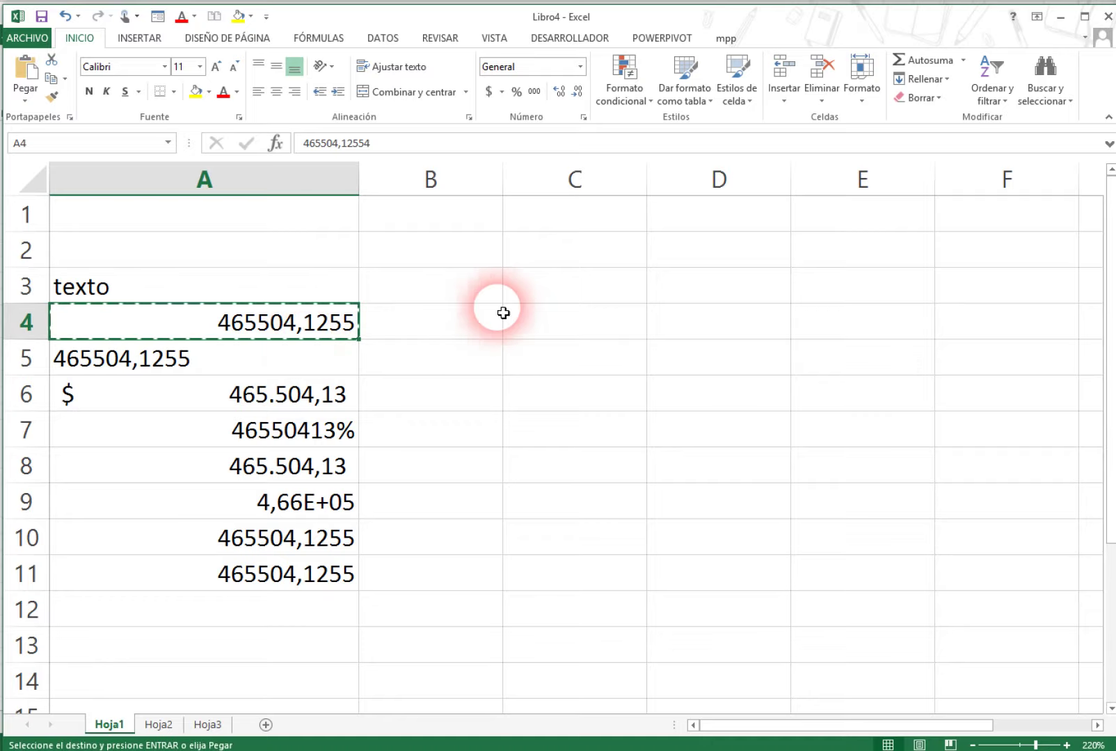
pyautogui.click(476, 289)
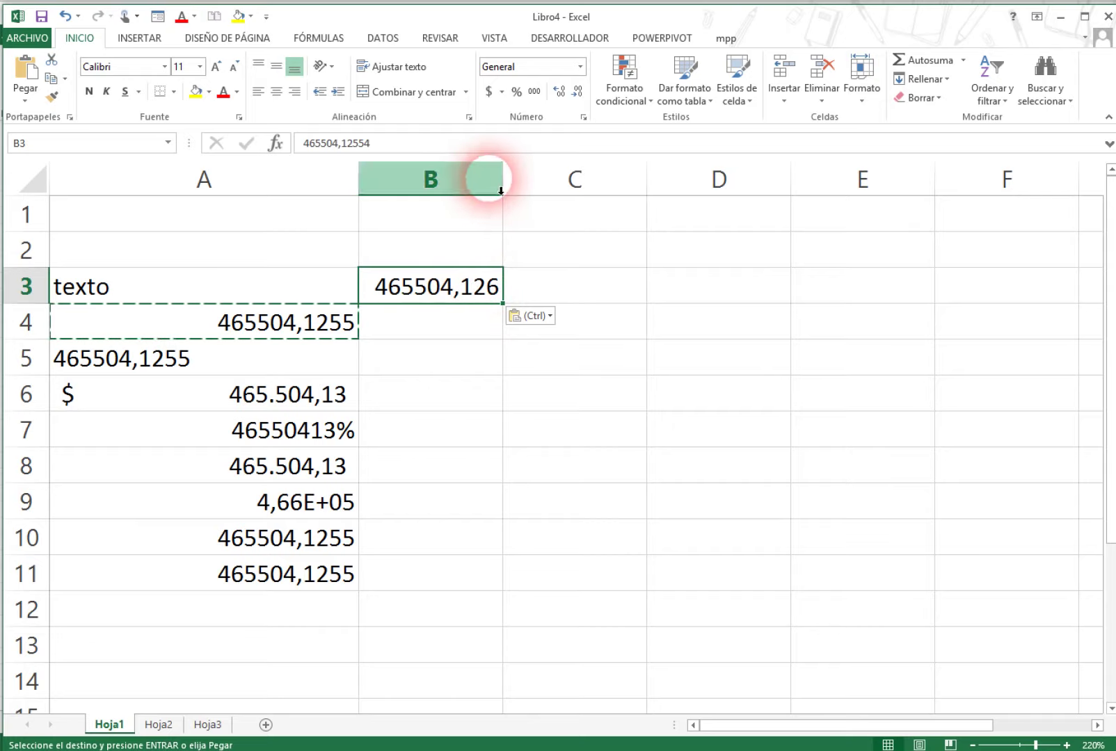
pyautogui.moveTo(508, 180); pyautogui.dragTo(531, 195)
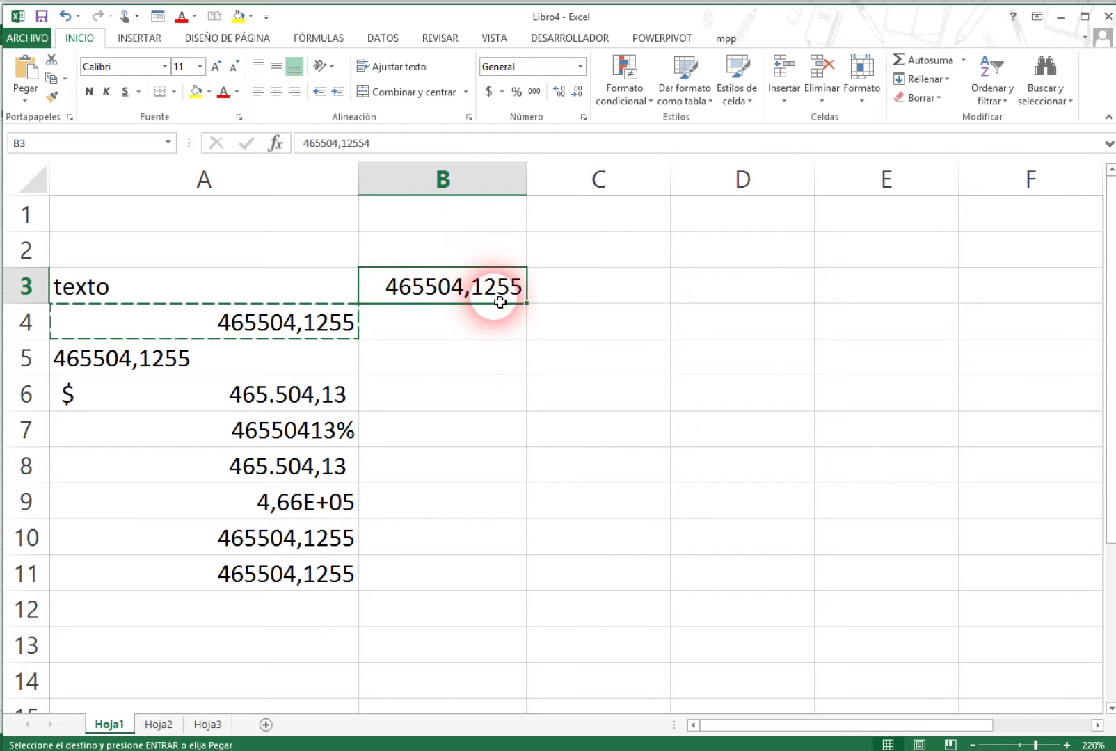
# Step: Widen column B, adjust the decimals shown in B3 down to none, and open the cell to inspect its full value
pyautogui.click(559, 91)
pyautogui.moveTo(527, 179); pyautogui.dragTo(577, 180)
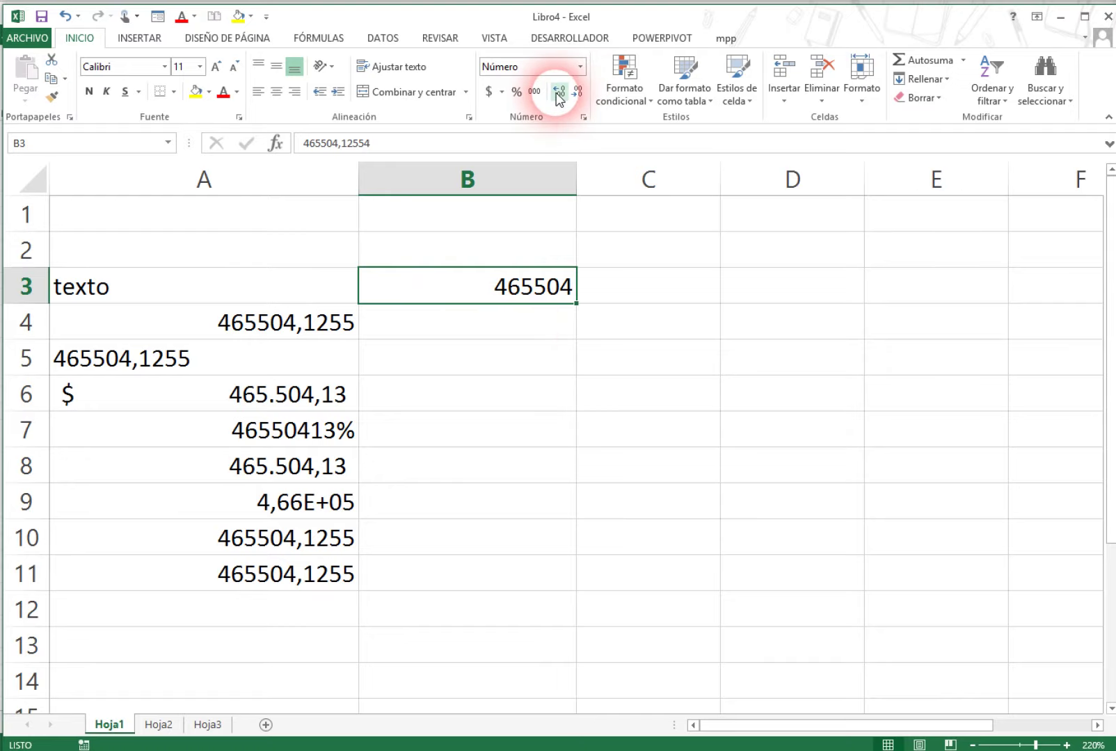
pyautogui.click(559, 95)
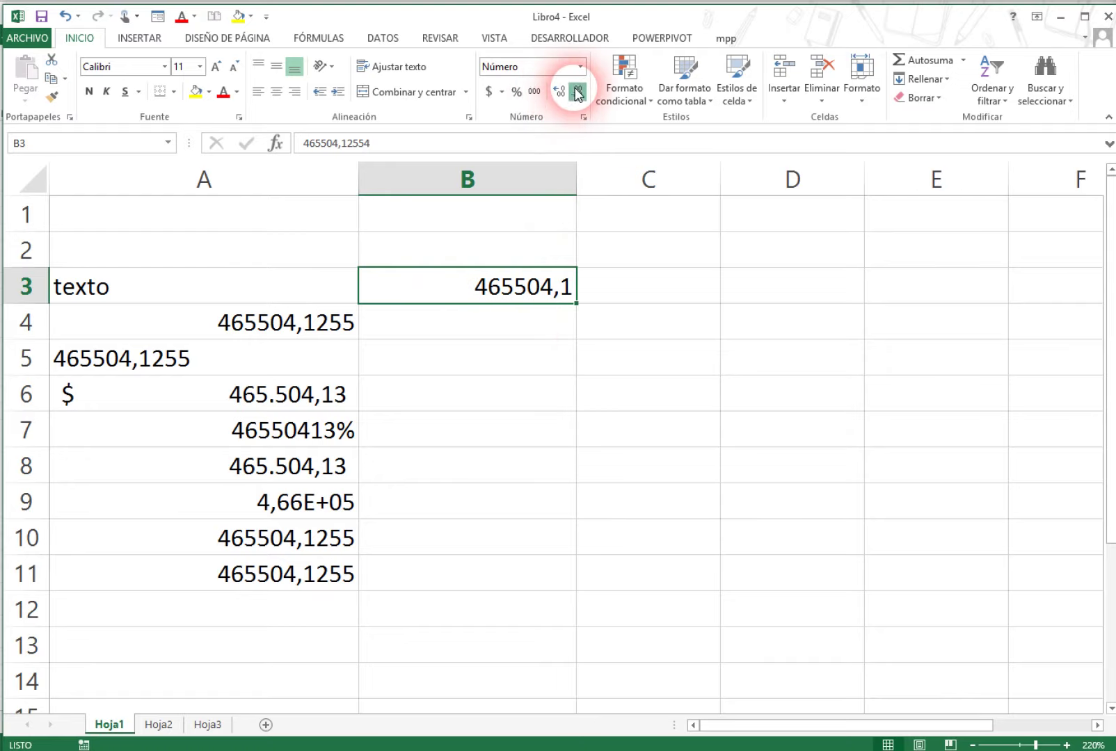
pyautogui.click(577, 92)
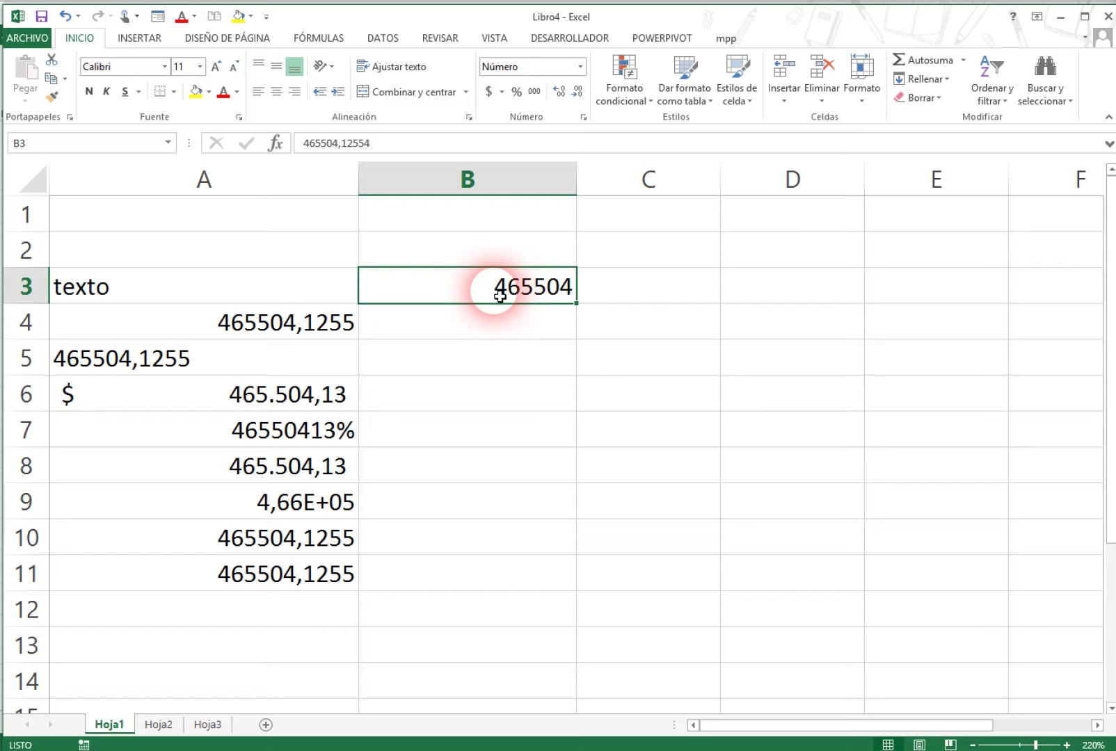
pyautogui.doubleClick(503, 300)
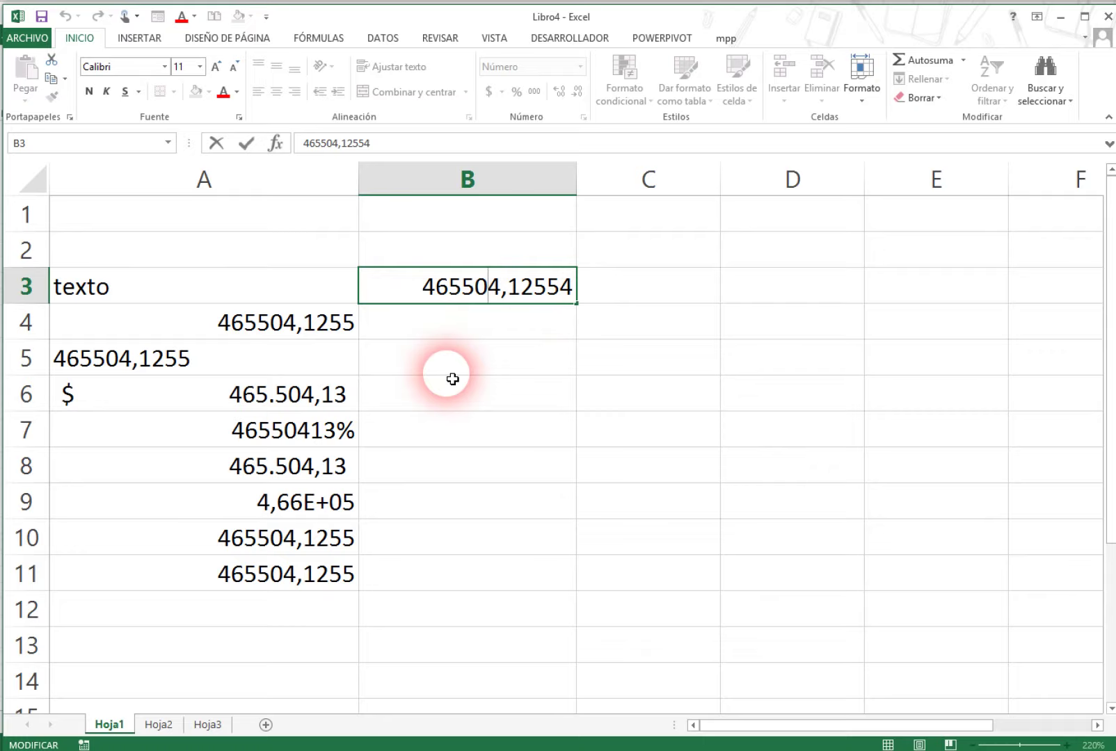
# Step: Inspect the trailing decimals stored in B3, close its editing, and reselect the cell
pyautogui.moveTo(540, 288); pyautogui.dragTo(571, 309)
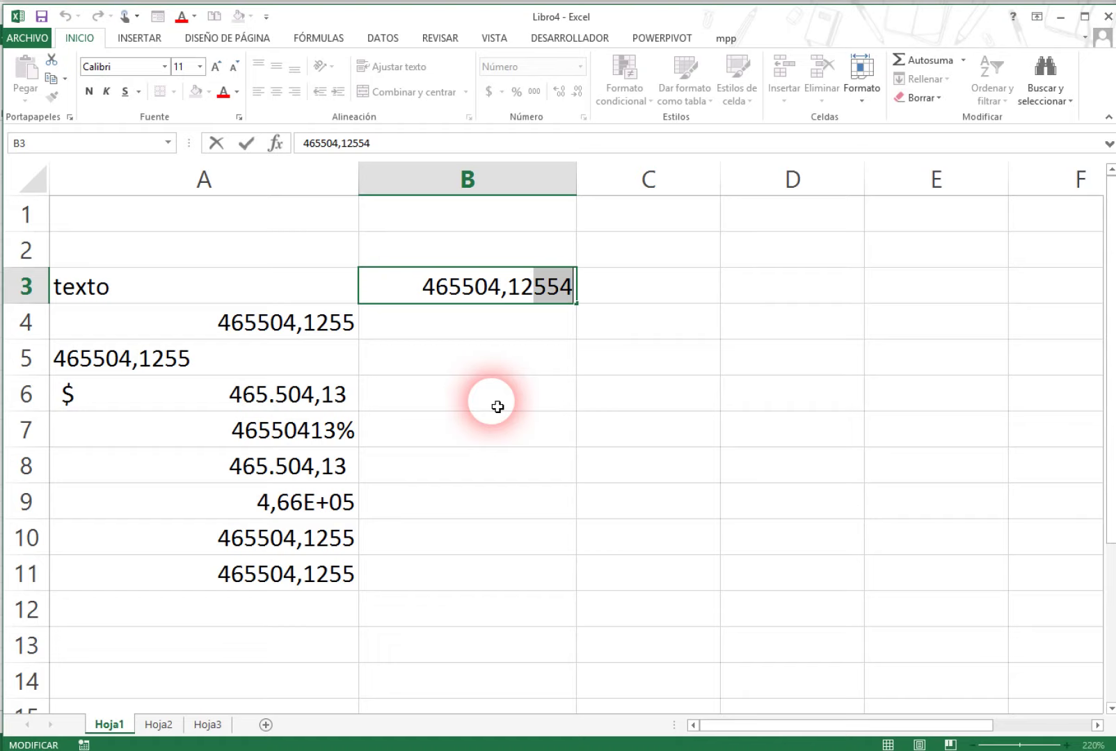
pyautogui.click(431, 347)
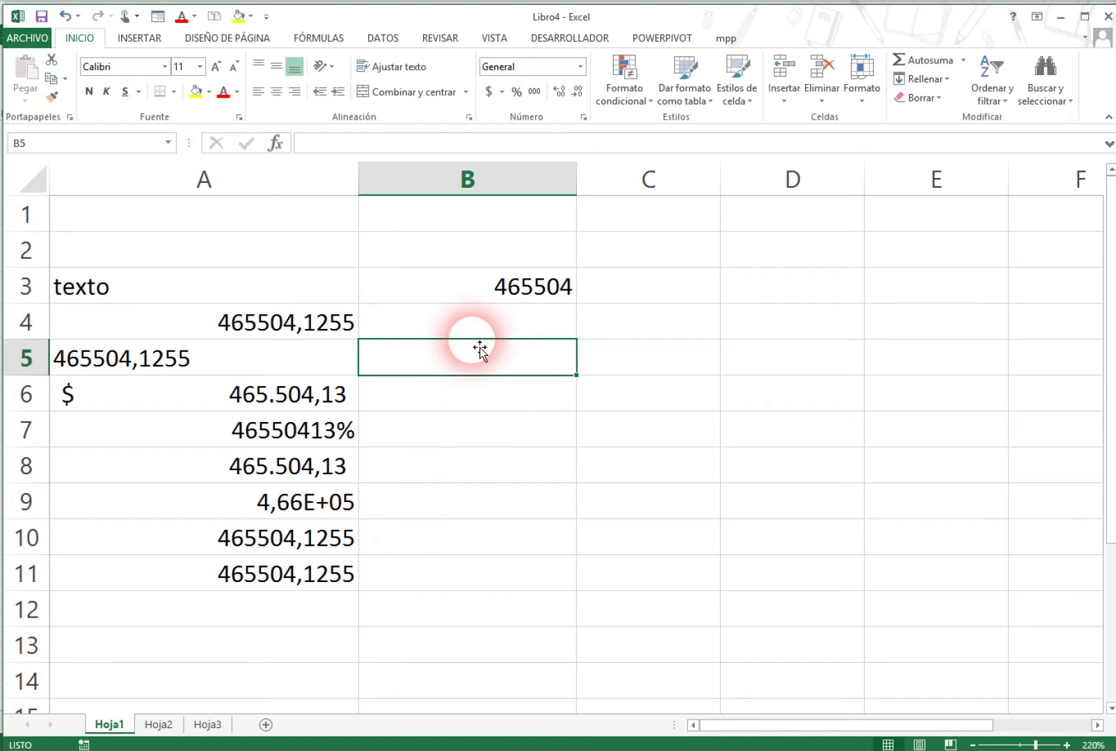
pyautogui.click(471, 294)
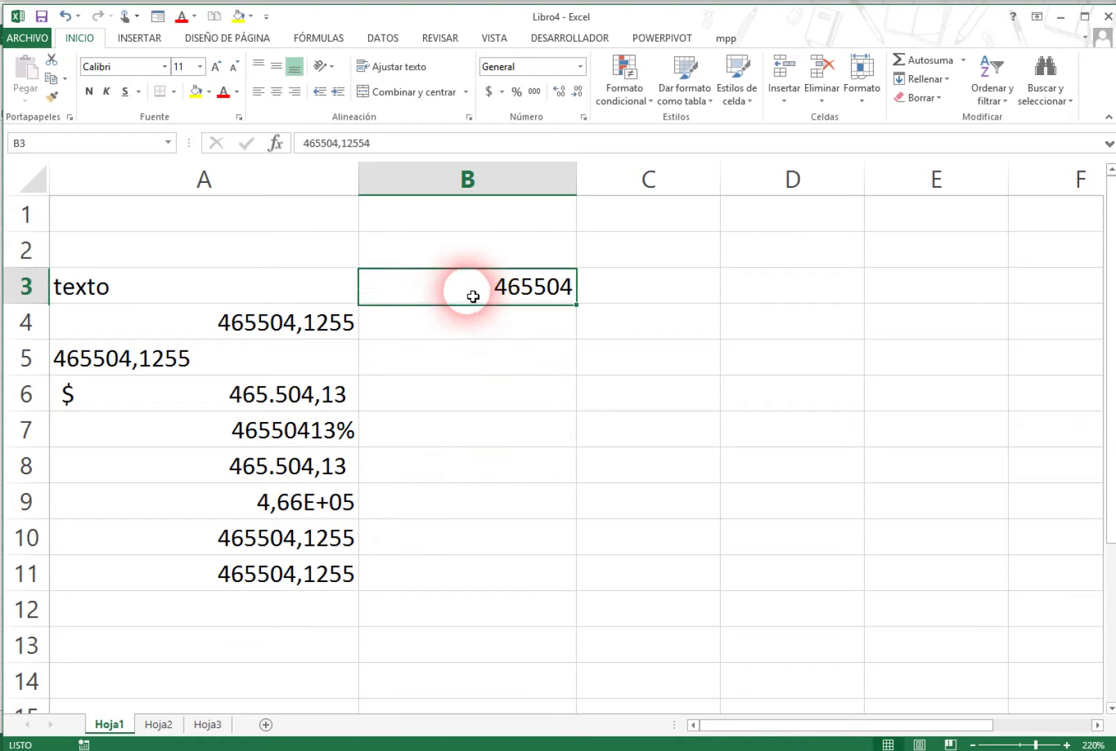
# Step: Rename the sheet Hoja2 as "tabla"
pyautogui.click(162, 726)
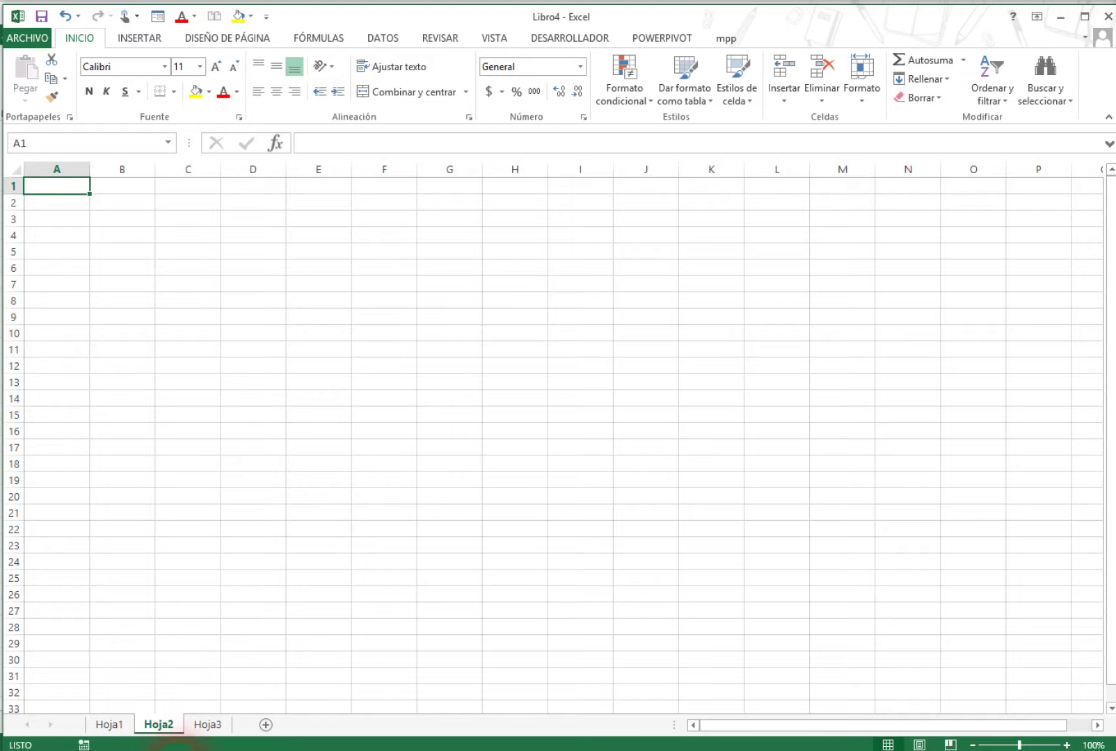
pyautogui.rightClick(153, 727)
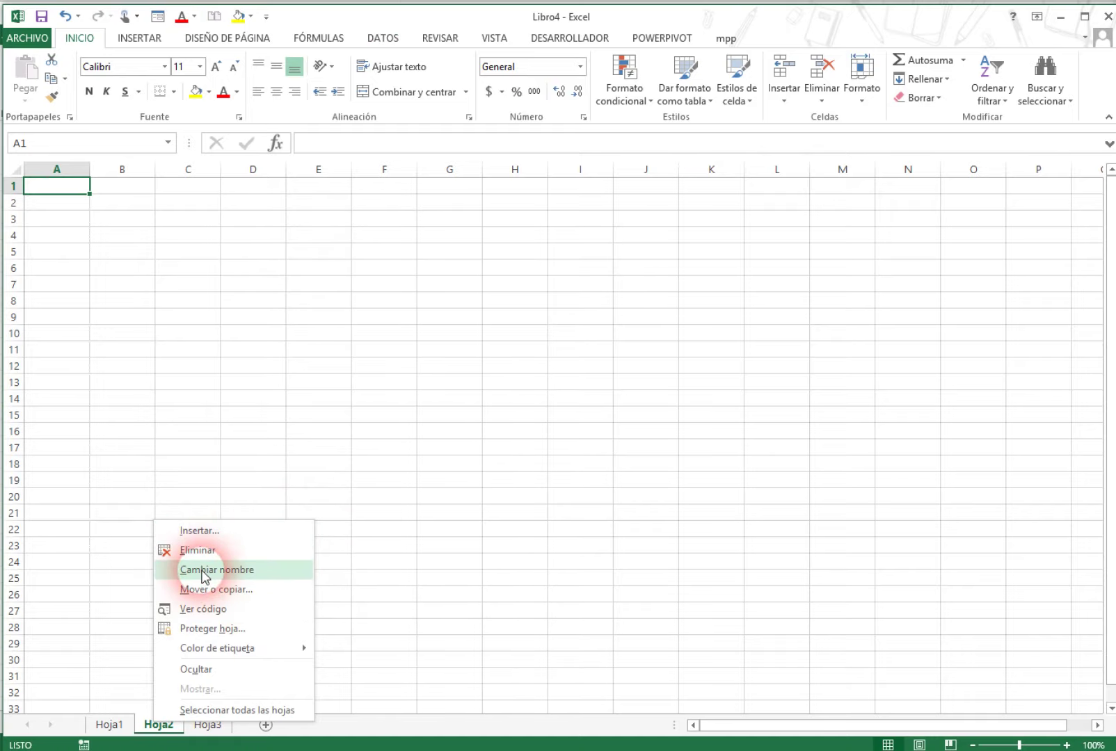
pyautogui.click(202, 570)
pyautogui.click(256, 698)
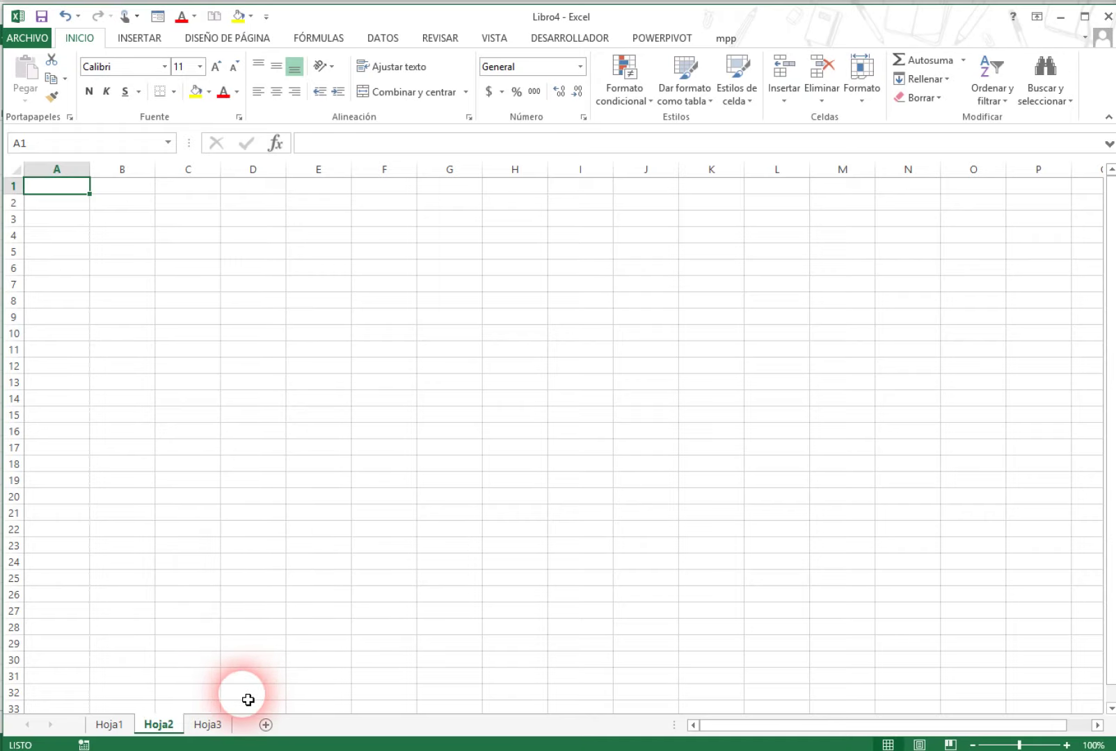
pyautogui.doubleClick(165, 727)
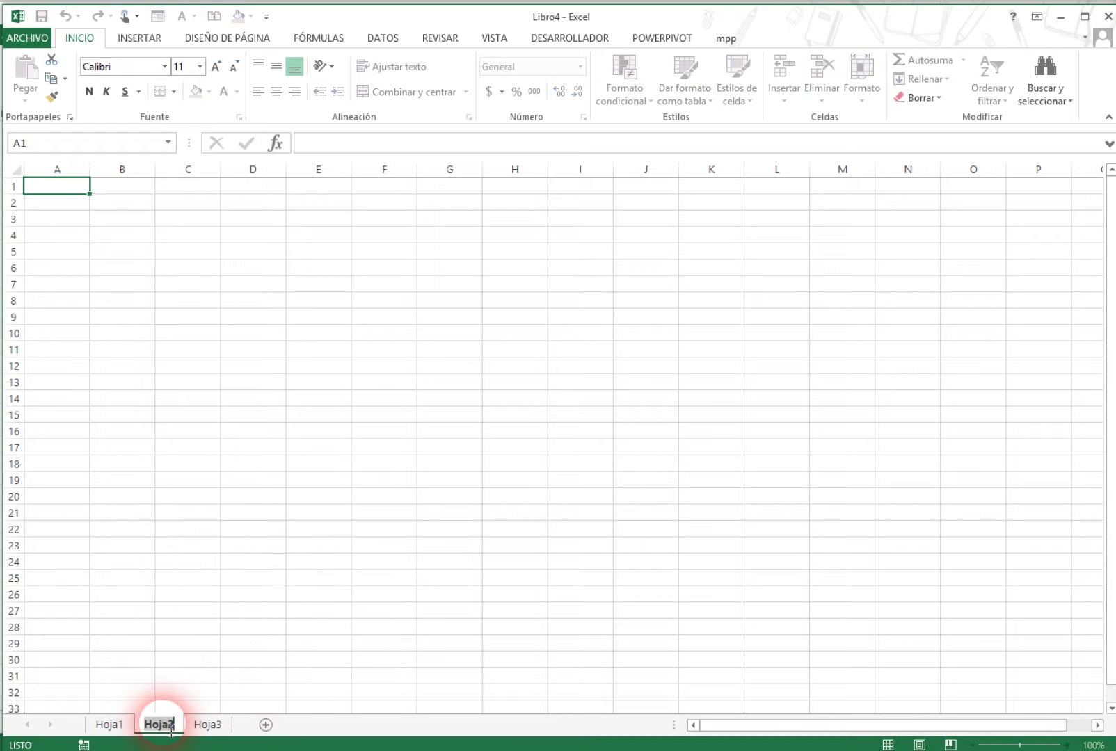
pyautogui.write('ta')
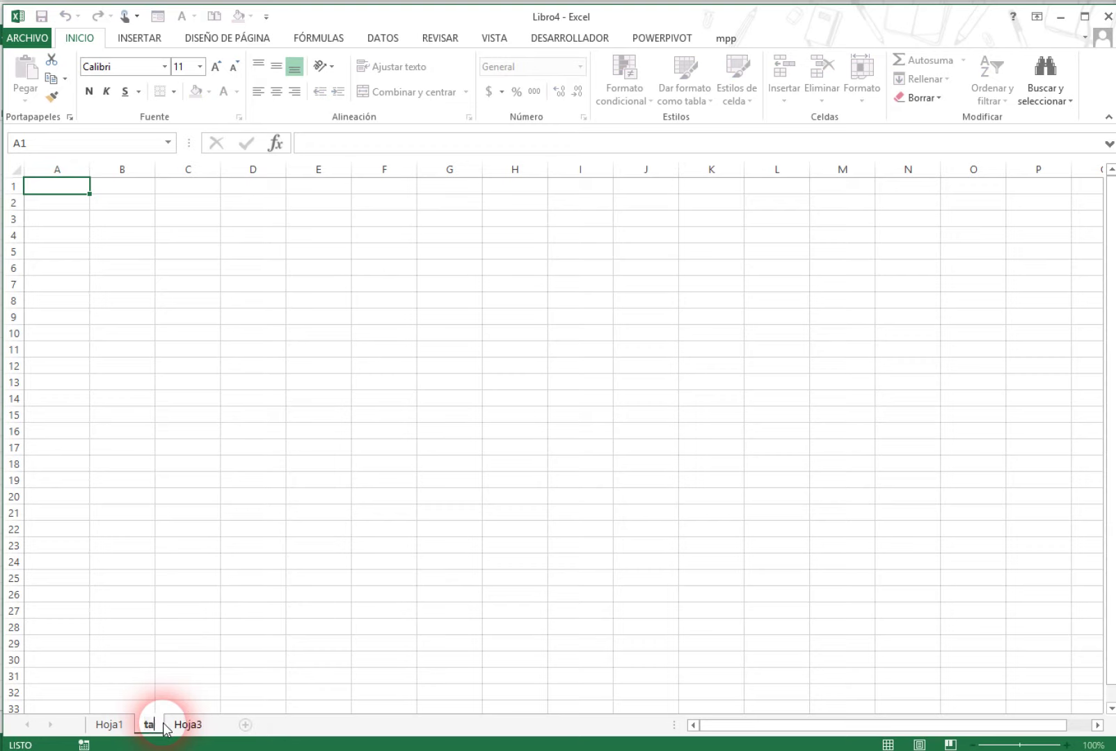
pyautogui.write('bla')
pyautogui.press('Return')
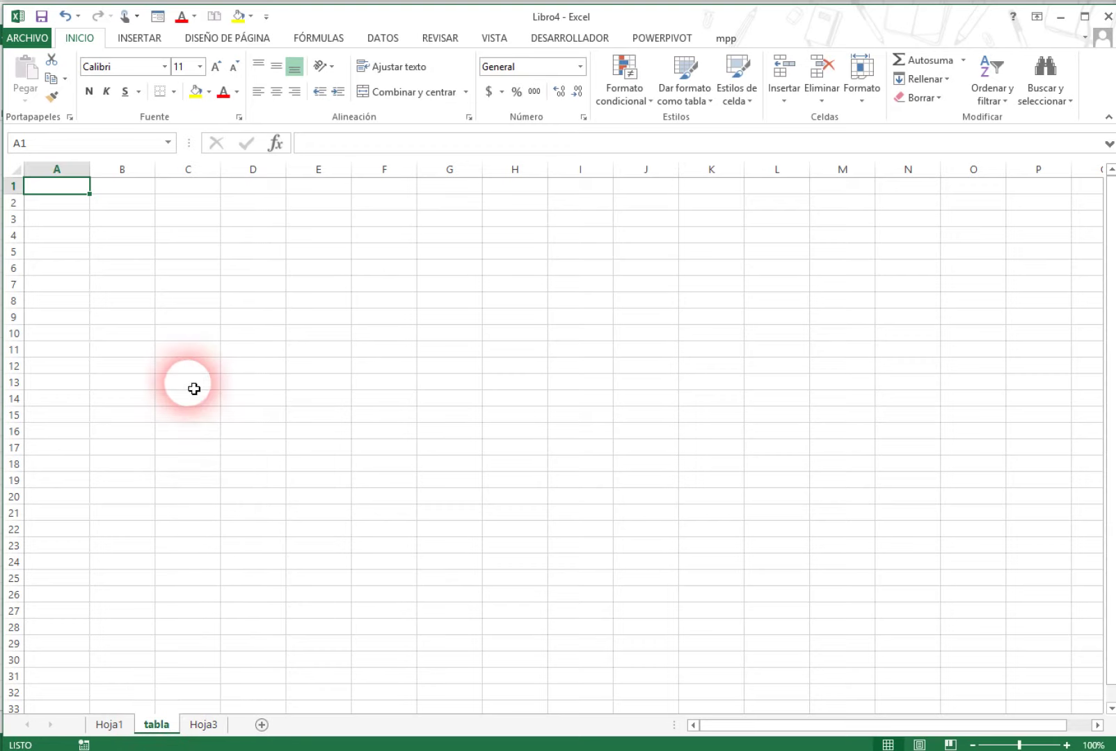
# Step: Widen column A slightly and enter "Tabla del :" in A1 and 6 in B1
pyautogui.scroll(3, 511, 481)
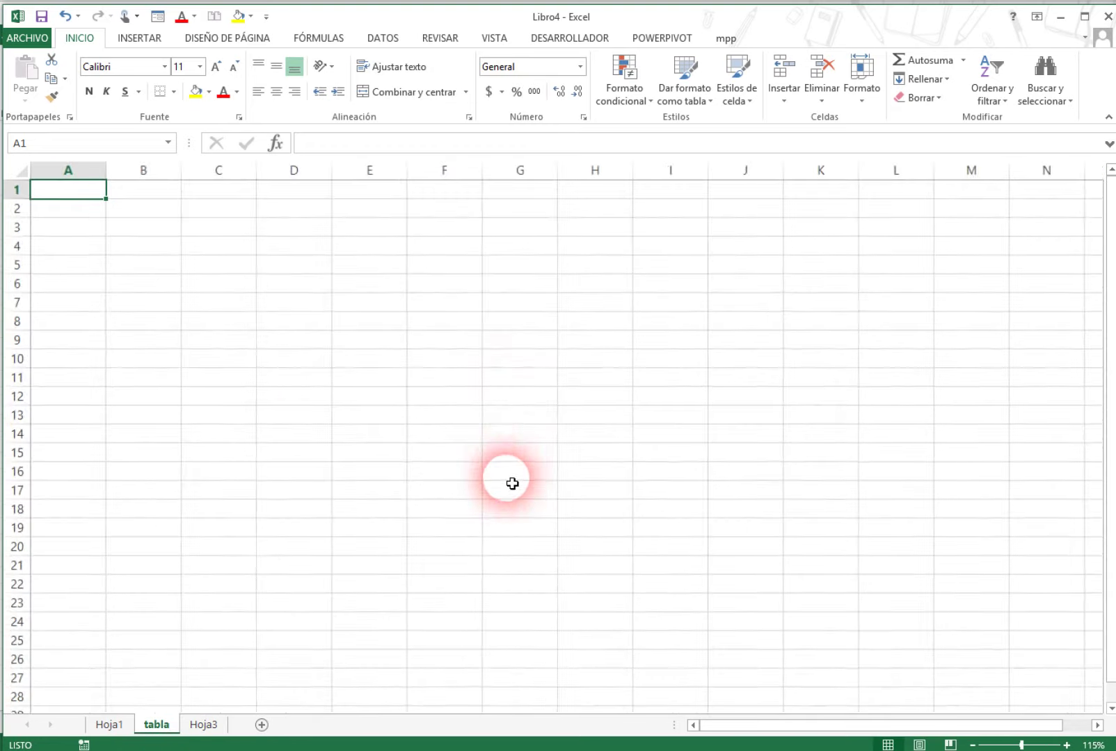
pyautogui.moveTo(131, 177); pyautogui.dragTo(143, 175)
pyautogui.write('Tabla del :')
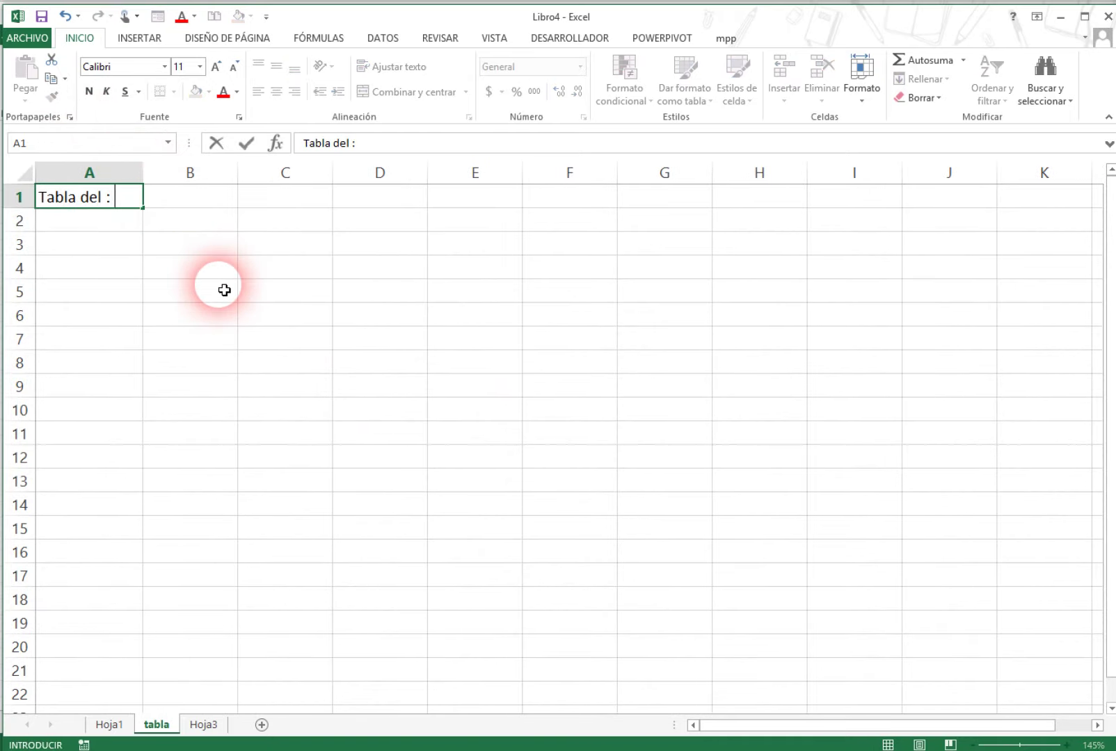
pyautogui.press('Tab')
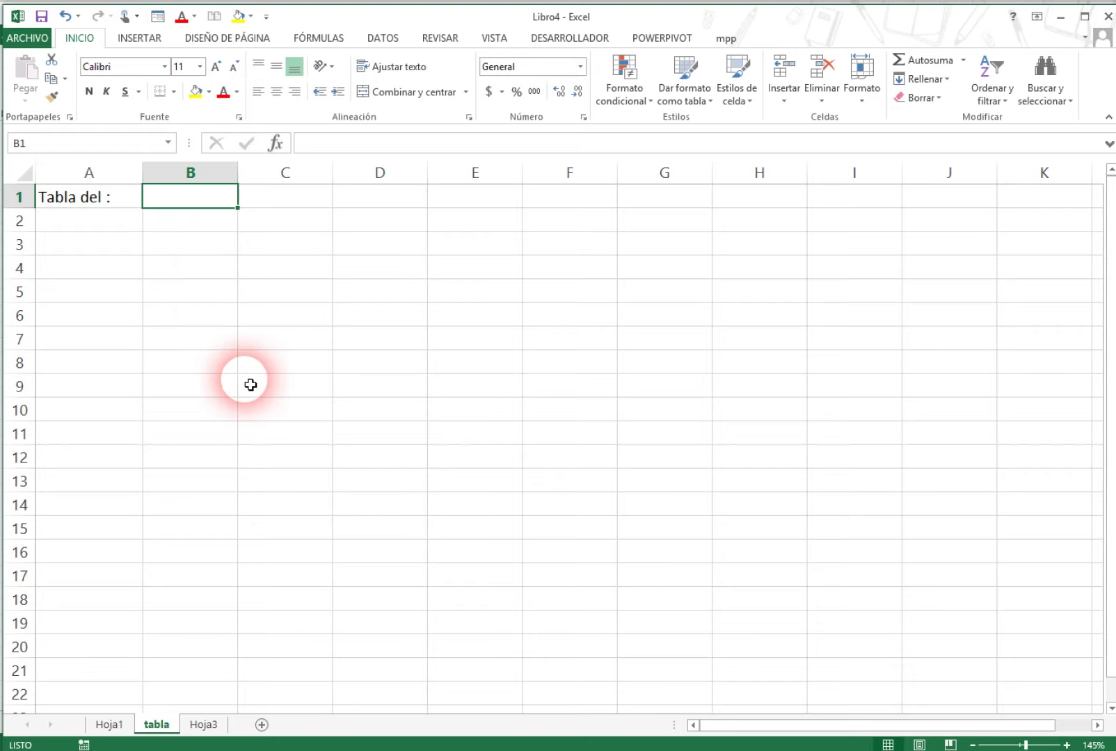
pyautogui.write('6')
pyautogui.press('Return')
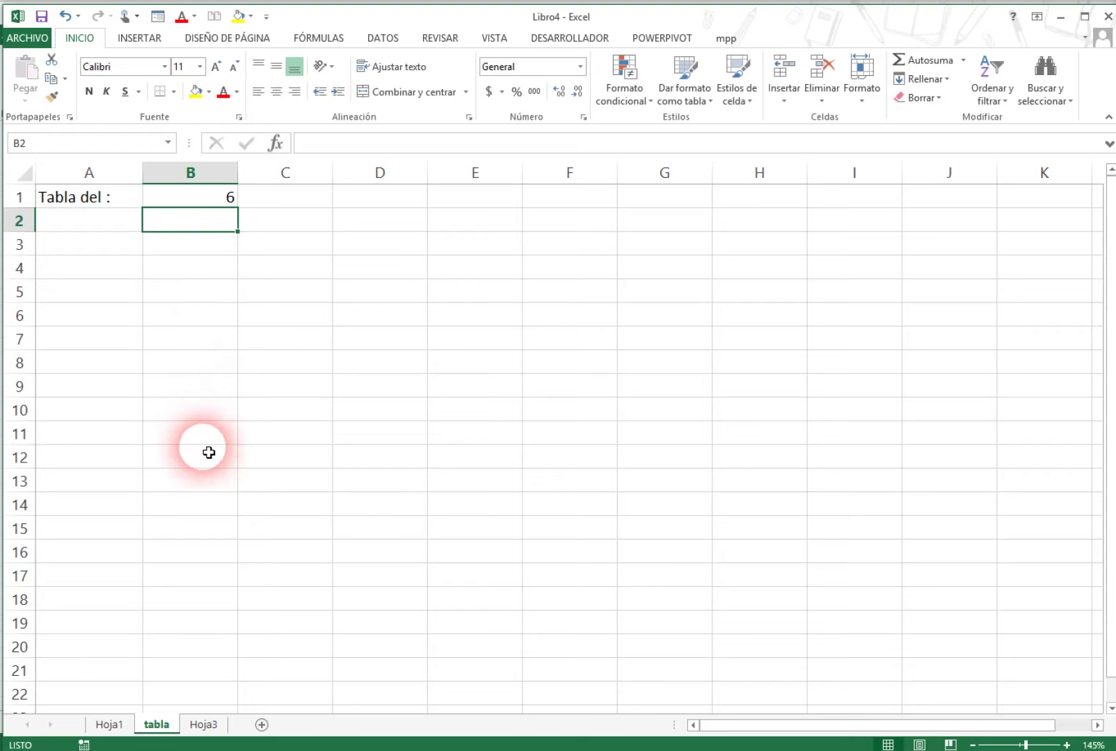
# Step: Format B1 with horizontal centring, middle alignment, bold red text and a yellow fill
pyautogui.press('Up')
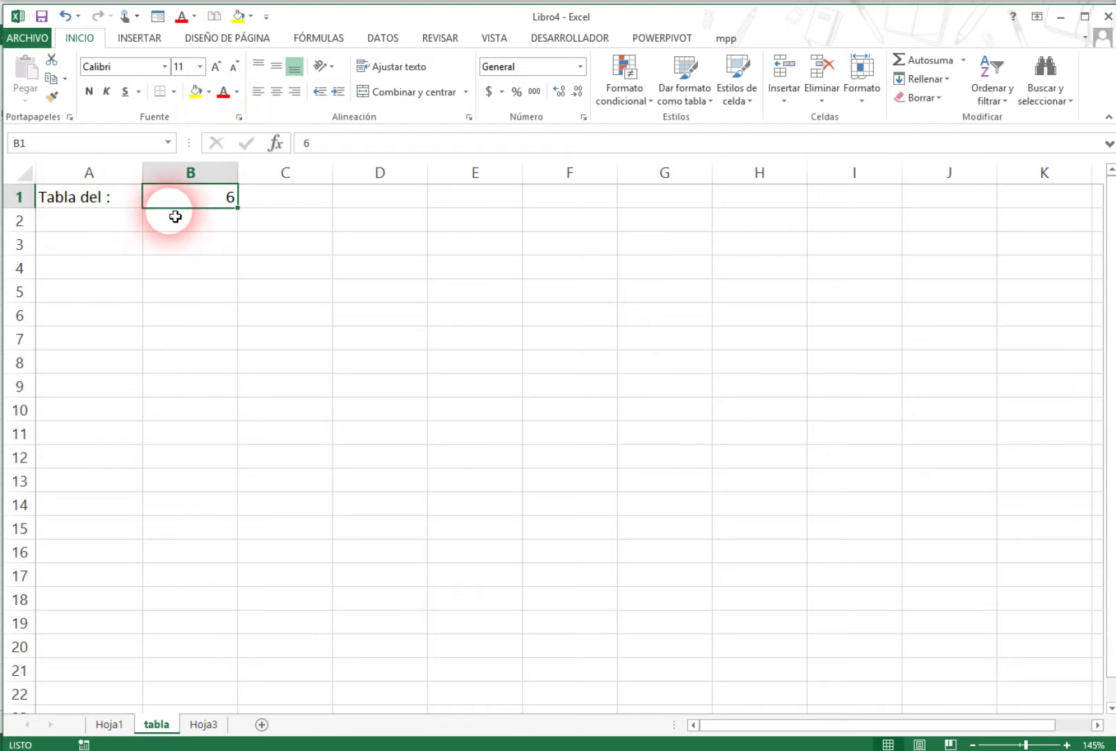
pyautogui.click(277, 91)
pyautogui.click(277, 66)
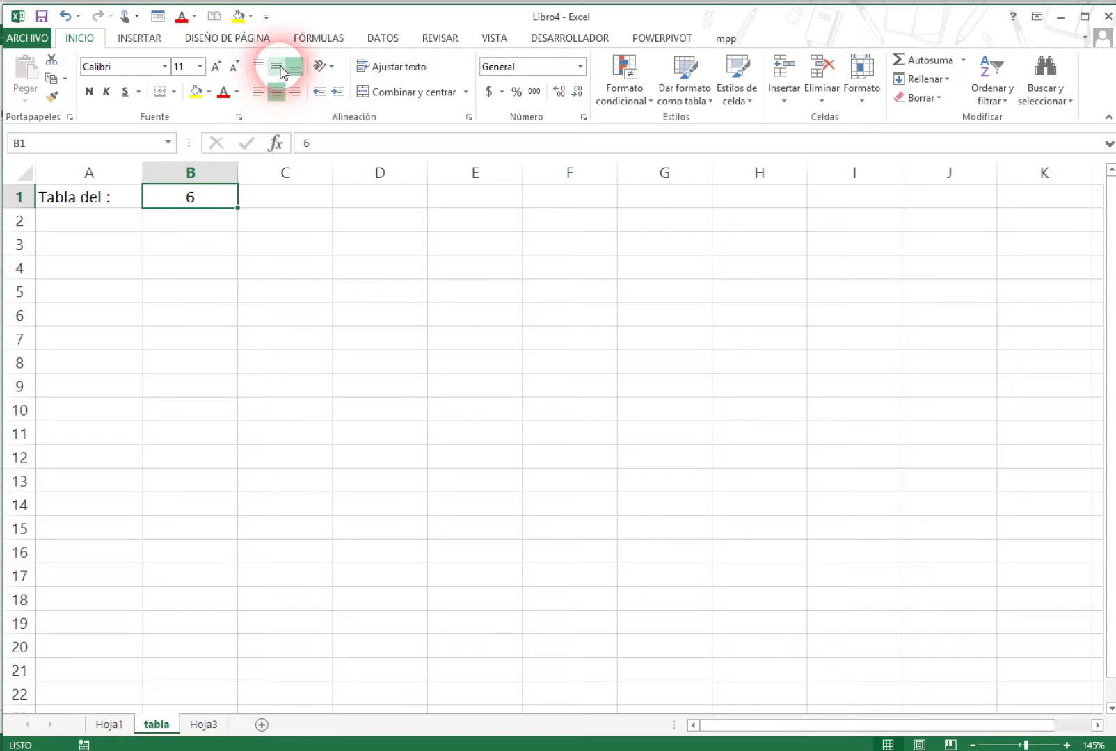
pyautogui.click(224, 94)
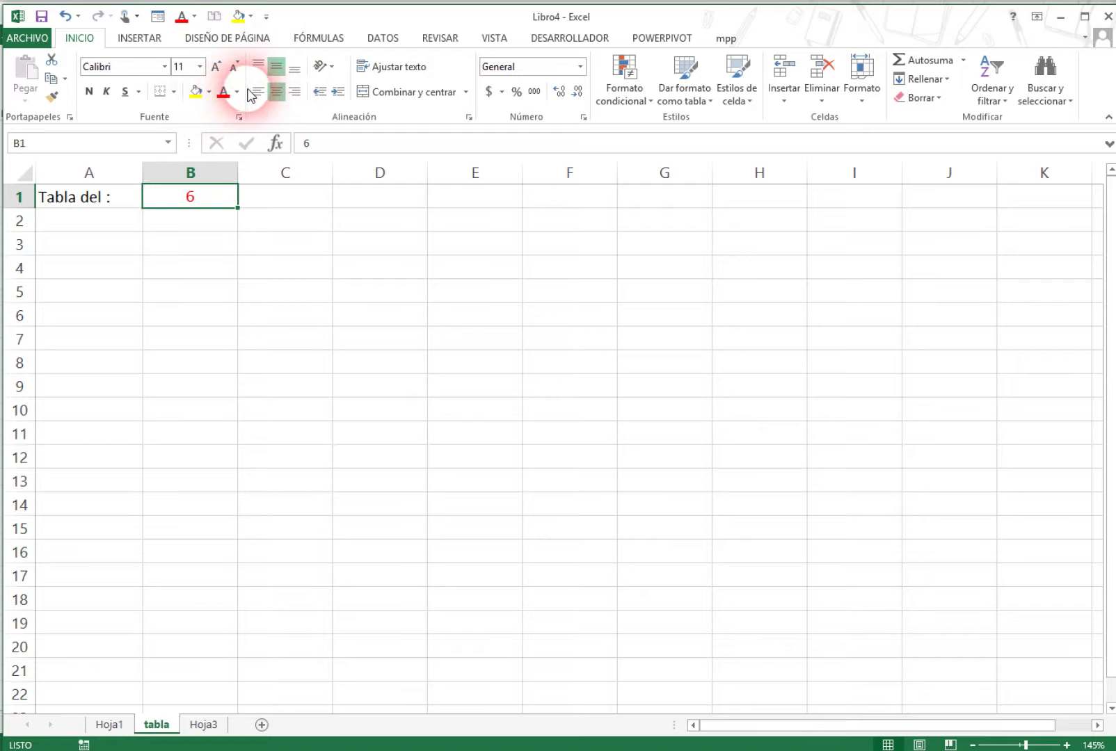
pyautogui.click(237, 91)
pyautogui.click(239, 239)
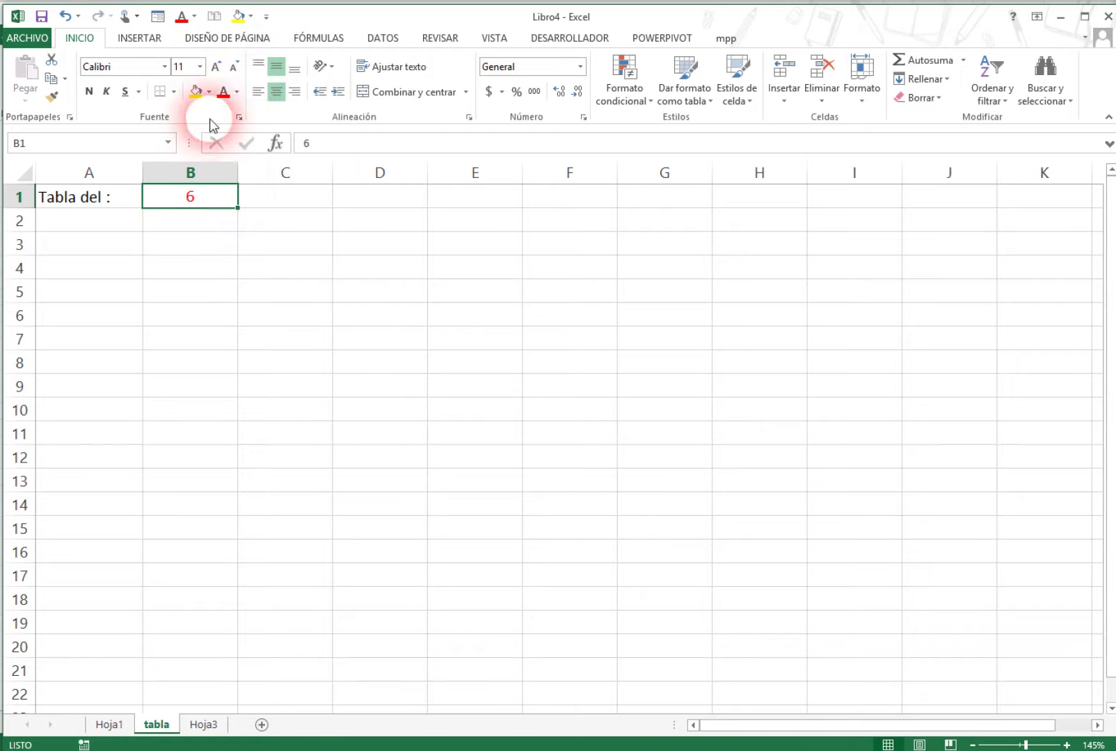
pyautogui.click(88, 92)
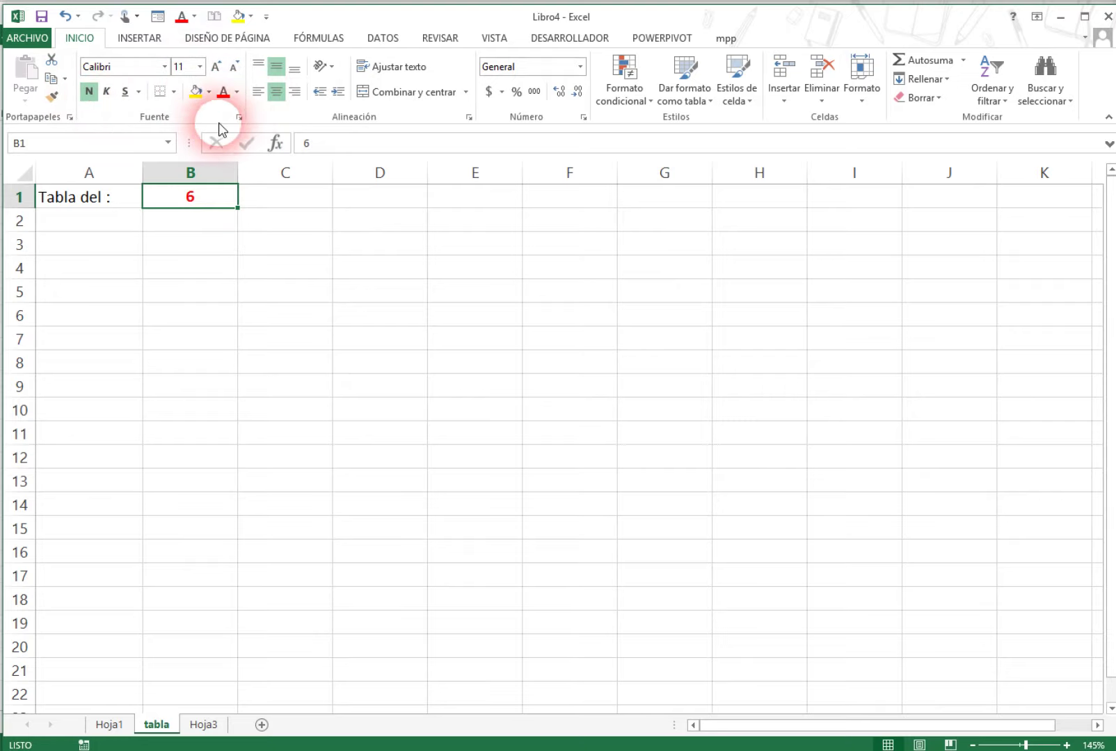
pyautogui.click(196, 91)
# Step: Enter the headings "Factor" in A2 and "Producto" in B2
pyautogui.press('Return')
pyautogui.press('Left')
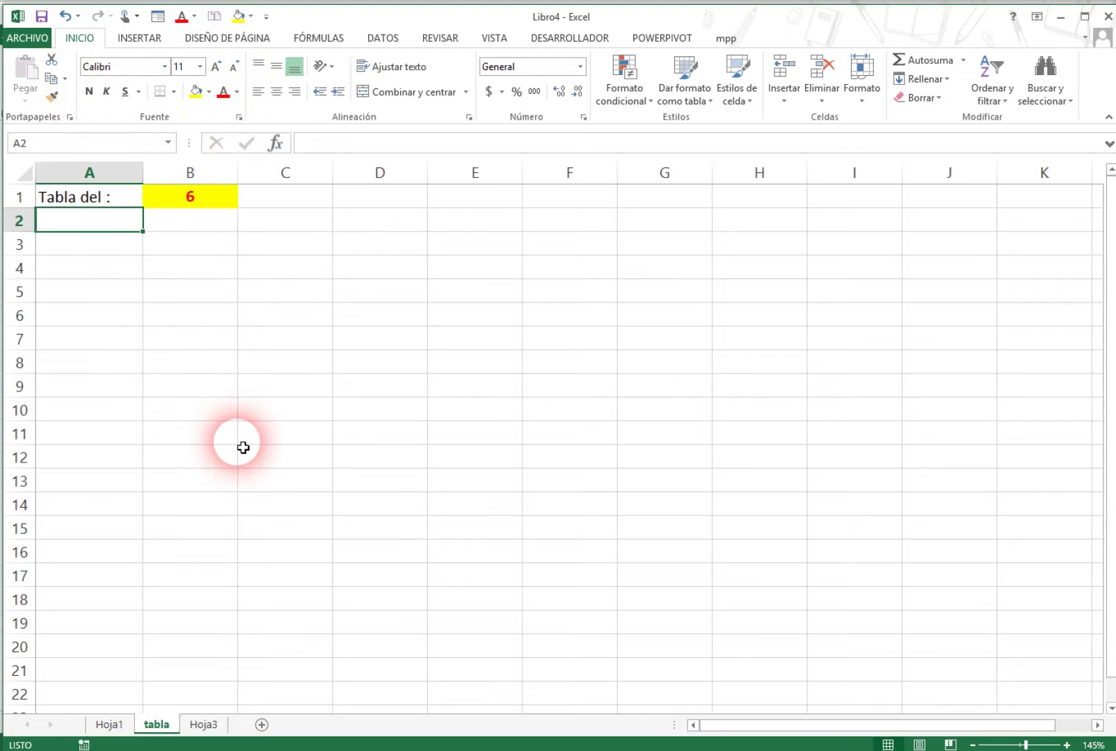
pyautogui.write('F')
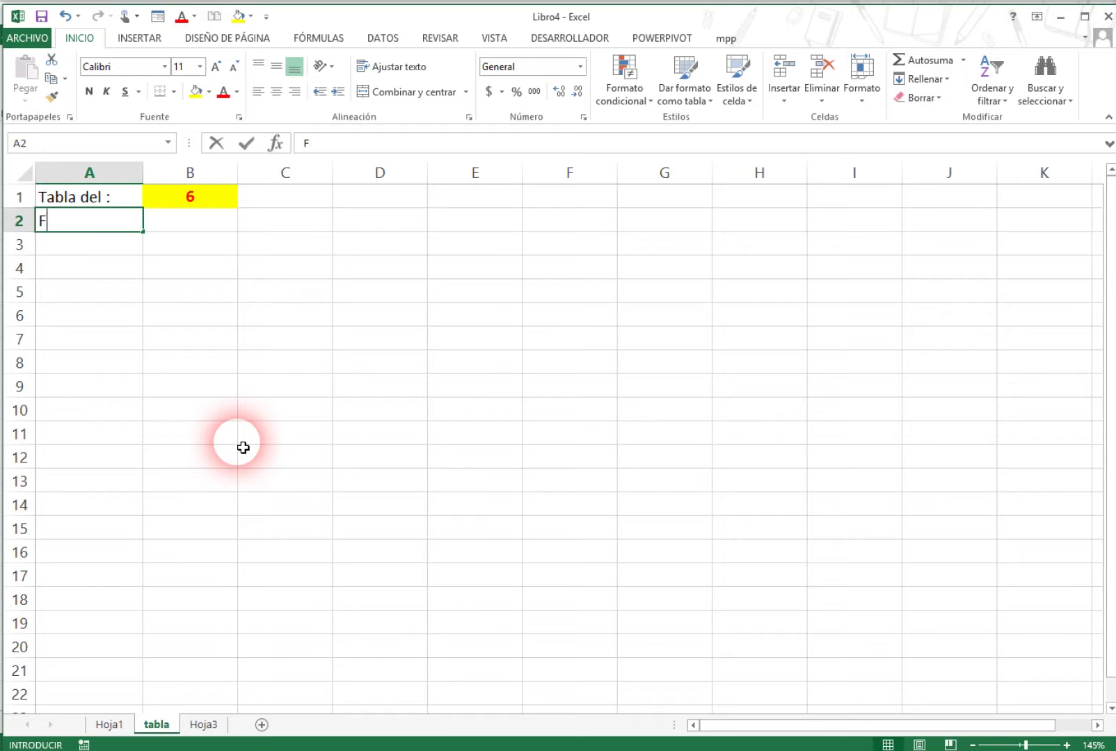
pyautogui.write('actor')
pyautogui.press('Tab')
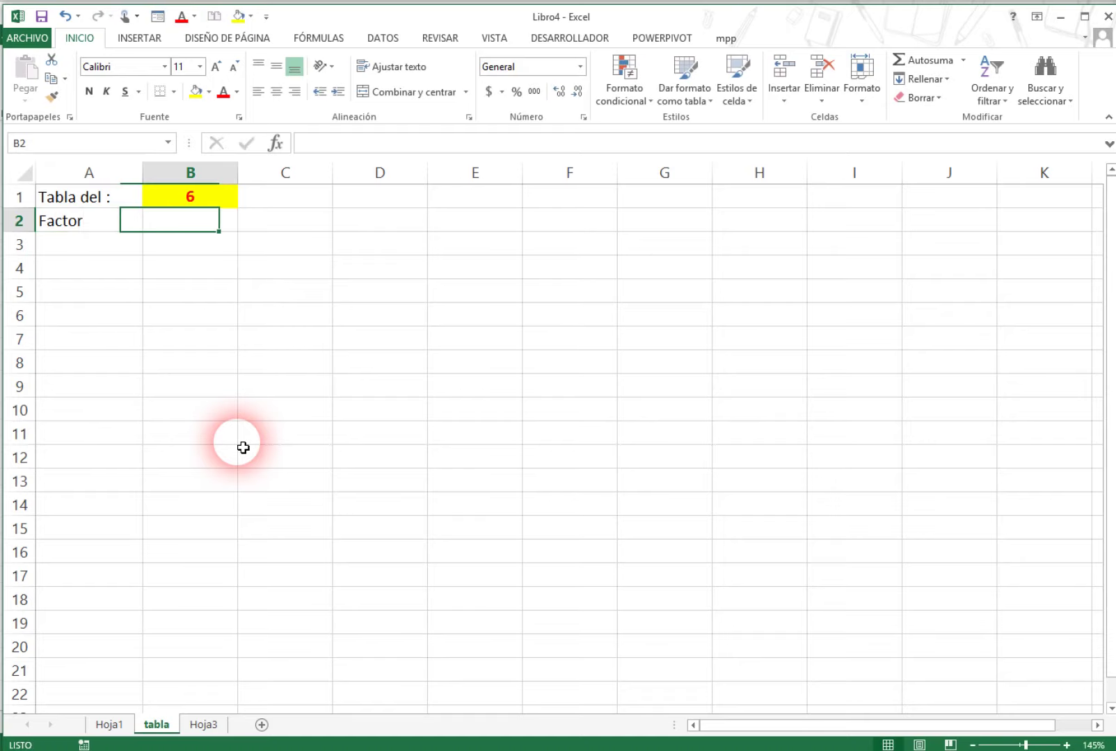
pyautogui.write('Pr')
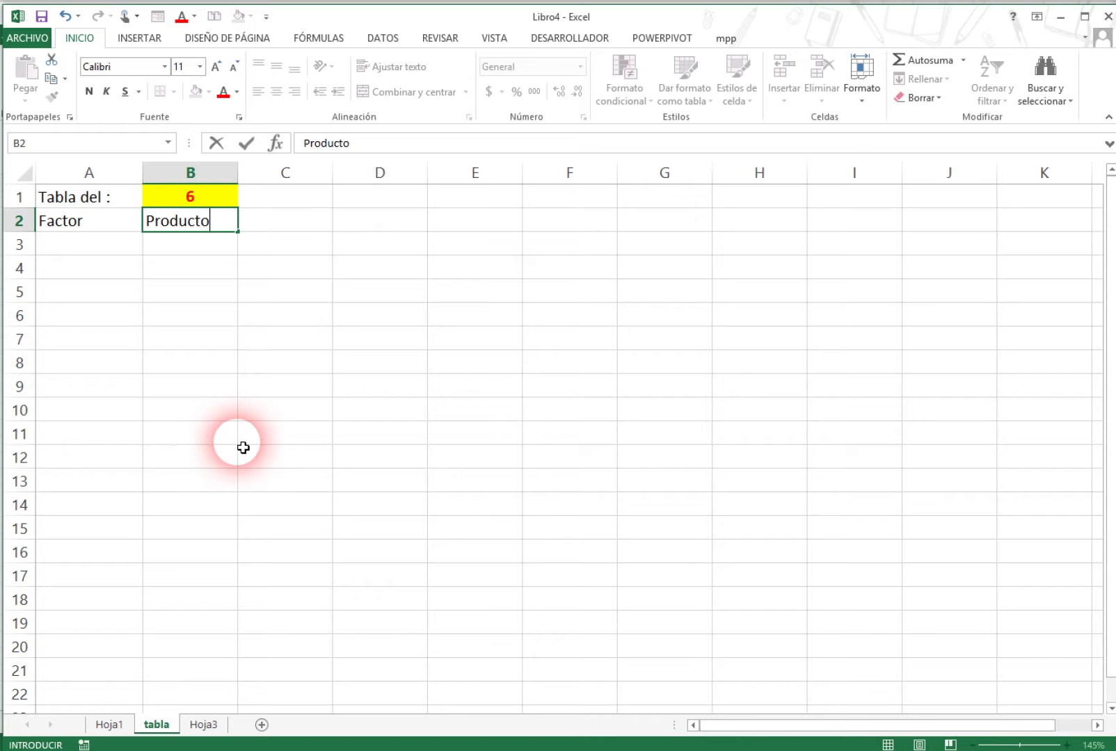
pyautogui.write('oducto')
pyautogui.press('Return')
# Step: Enter 1 in A3 and 2 in A4, and fill the series down to 14 in A16
pyautogui.click(105, 249)
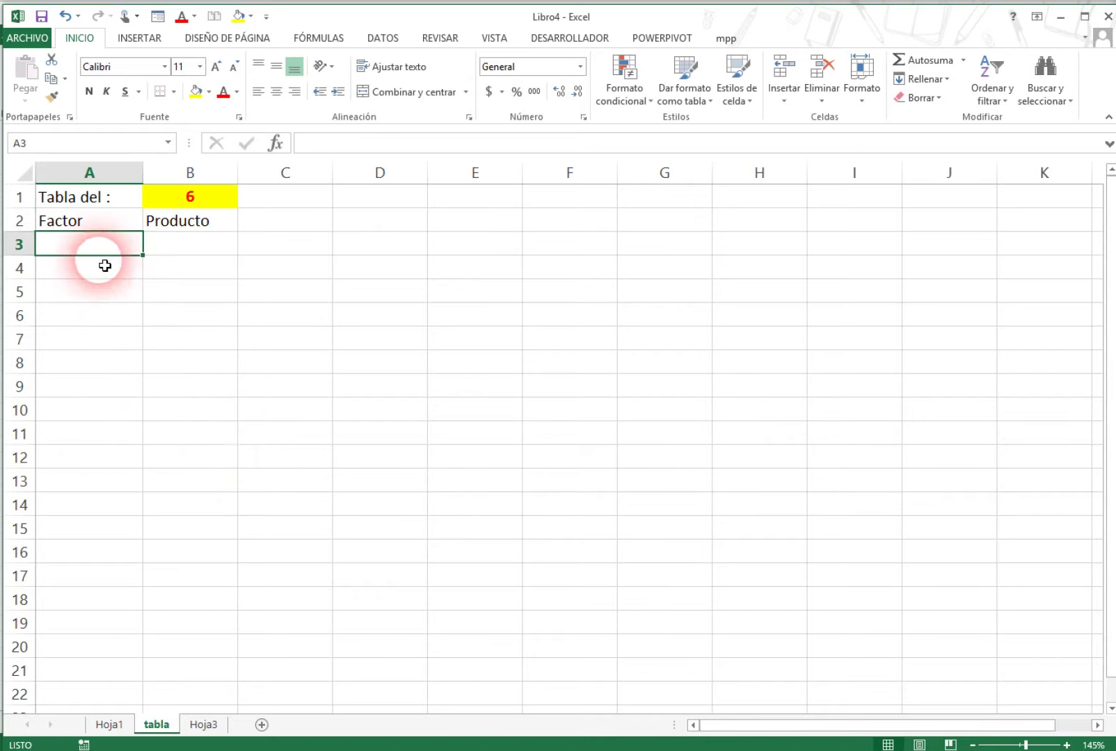
pyautogui.write('1')
pyautogui.press('Return')
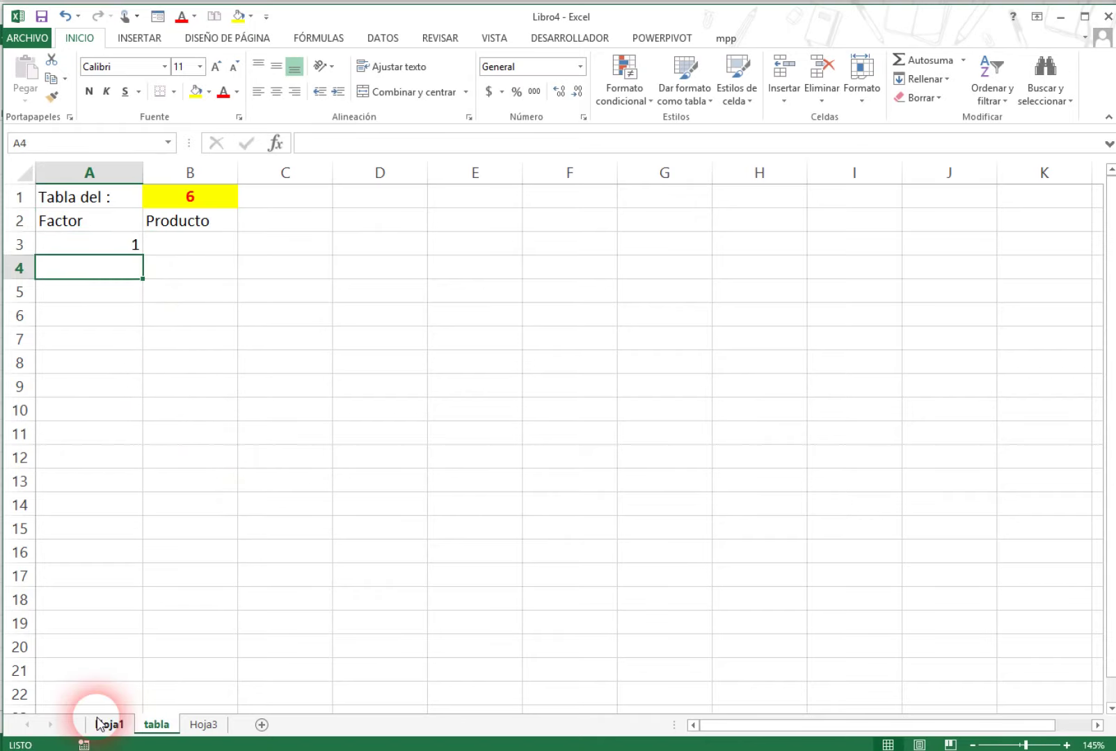
pyautogui.write('2')
pyautogui.press('Up')
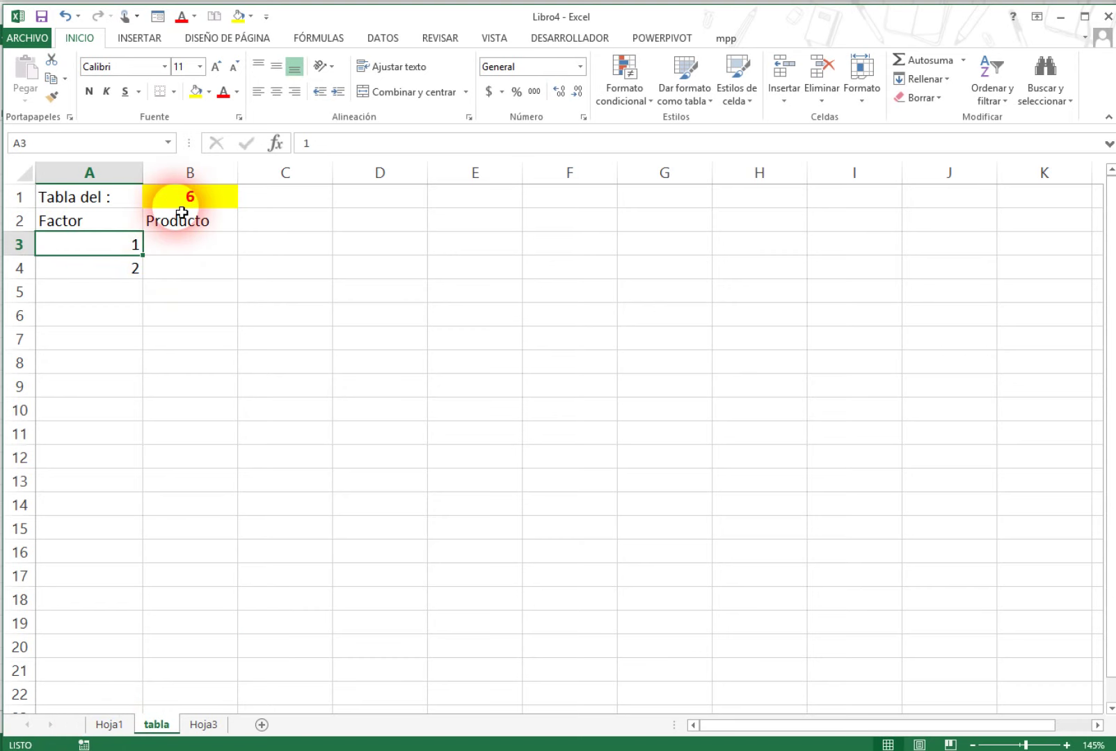
pyautogui.scroll(1, 262, 443)
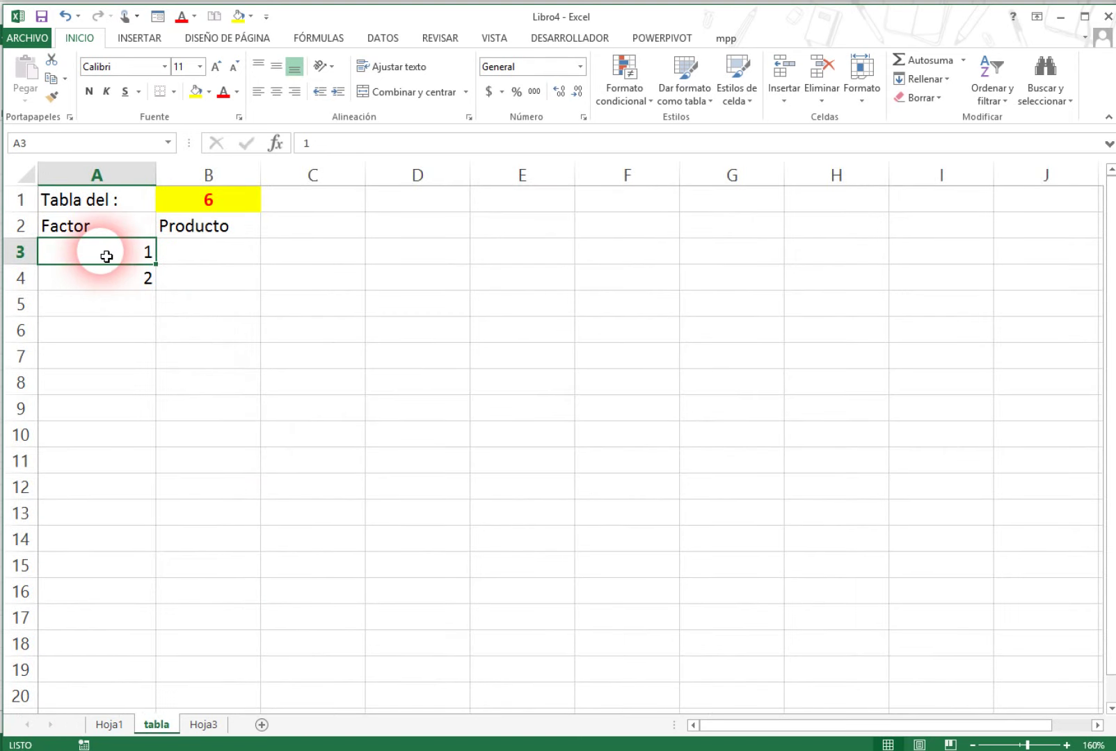
pyautogui.moveTo(106, 256); pyautogui.dragTo(105, 285)
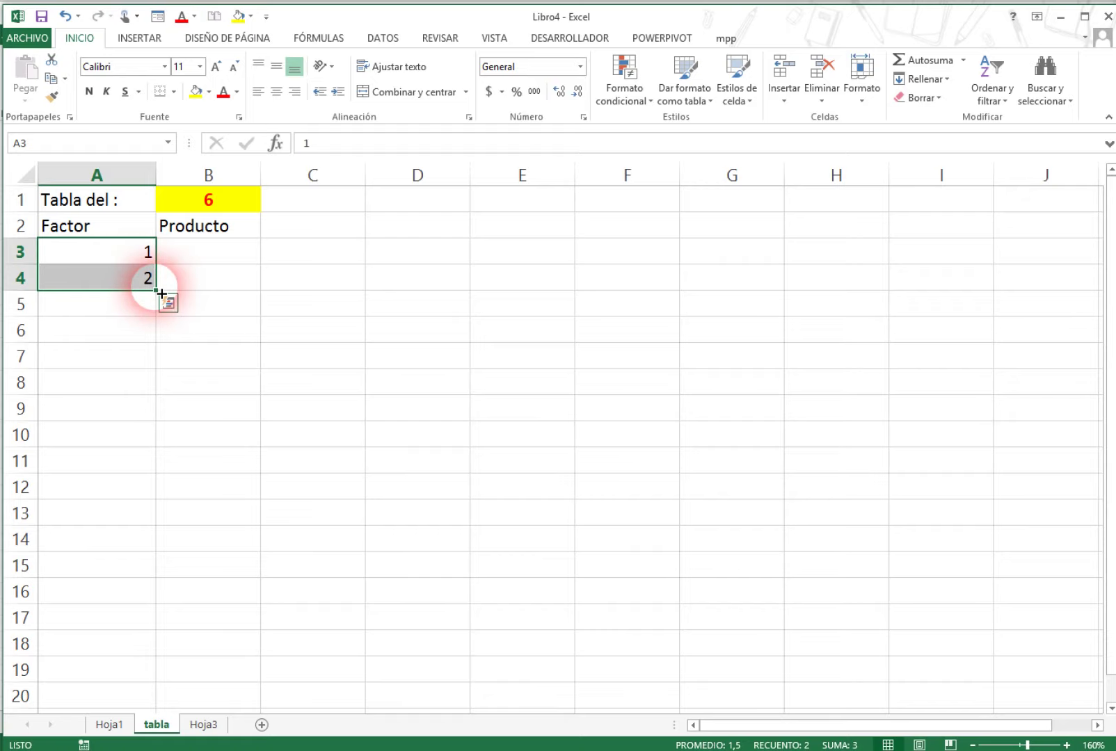
pyautogui.moveTo(156, 291); pyautogui.dragTo(157, 602)
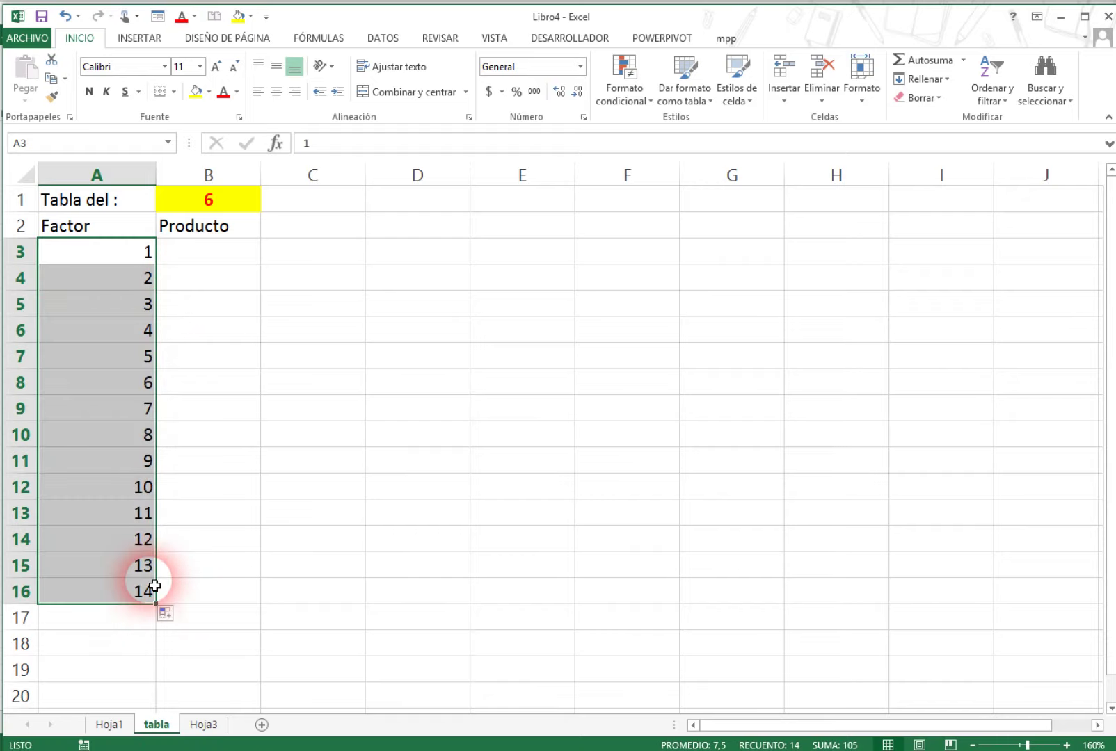
# Step: Practise selecting cell ranges on the sheet, including A3:A8 and the block D5:G19
pyautogui.click(119, 259)
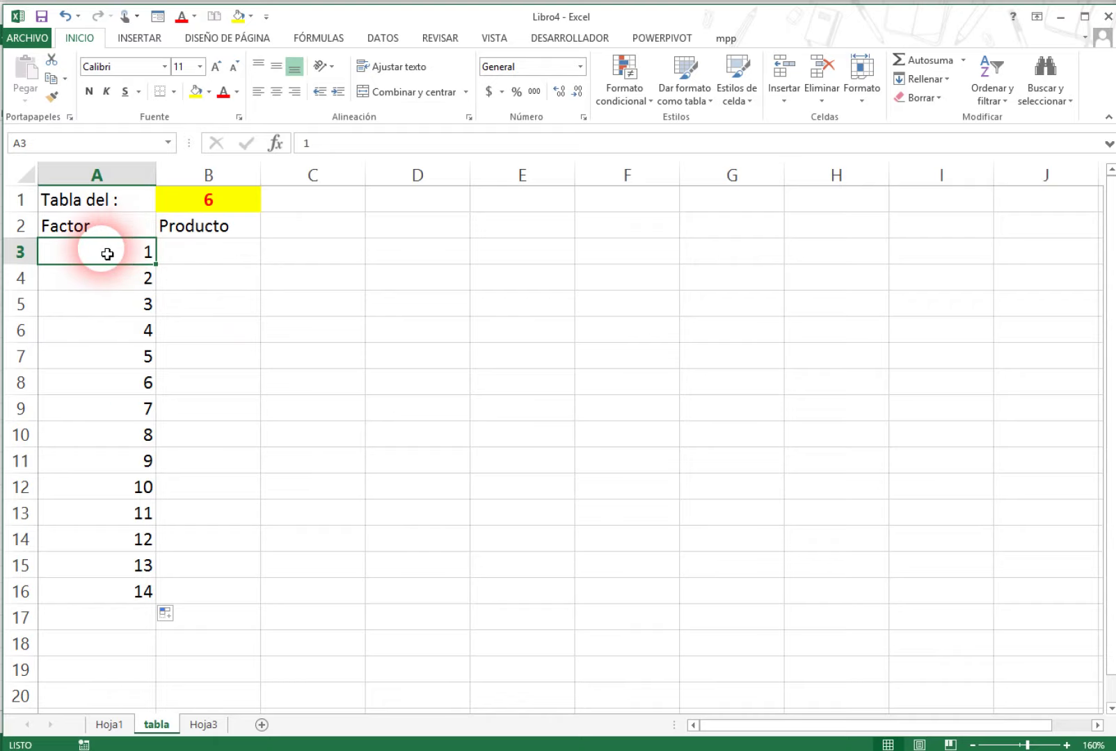
pyautogui.moveTo(107, 254); pyautogui.dragTo(113, 395)
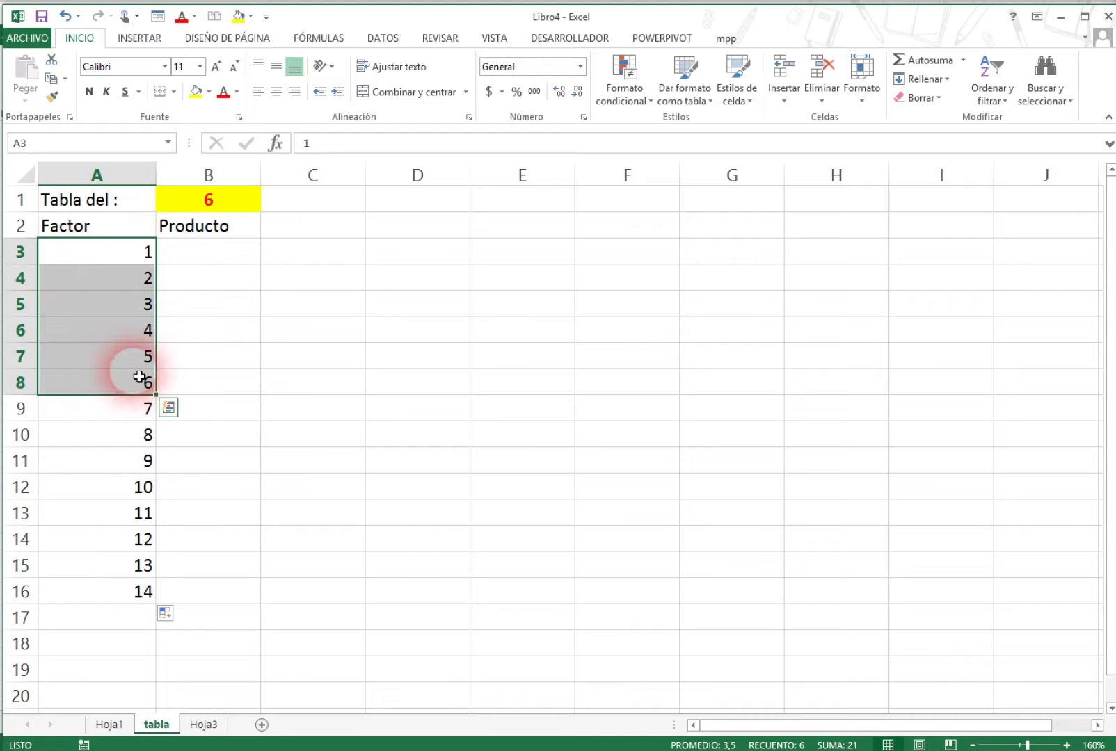
pyautogui.click(97, 251)
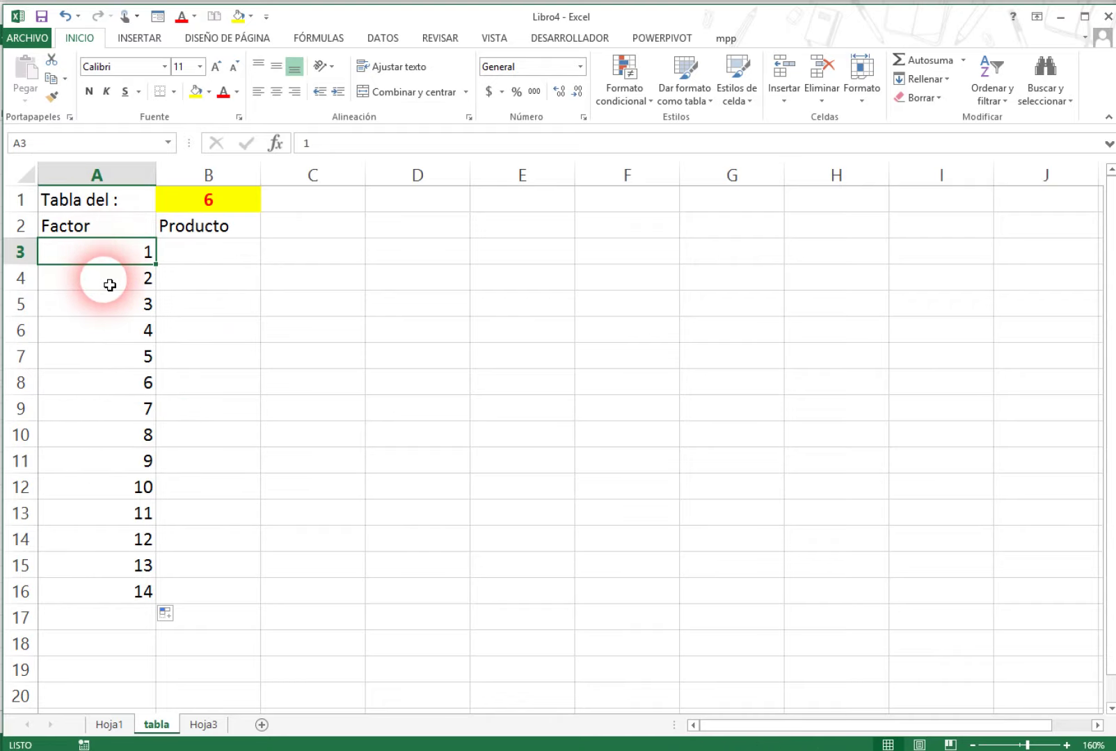
pyautogui.moveTo(109, 258); pyautogui.dragTo(600, 618)
pyautogui.moveTo(459, 307); pyautogui.dragTo(713, 662)
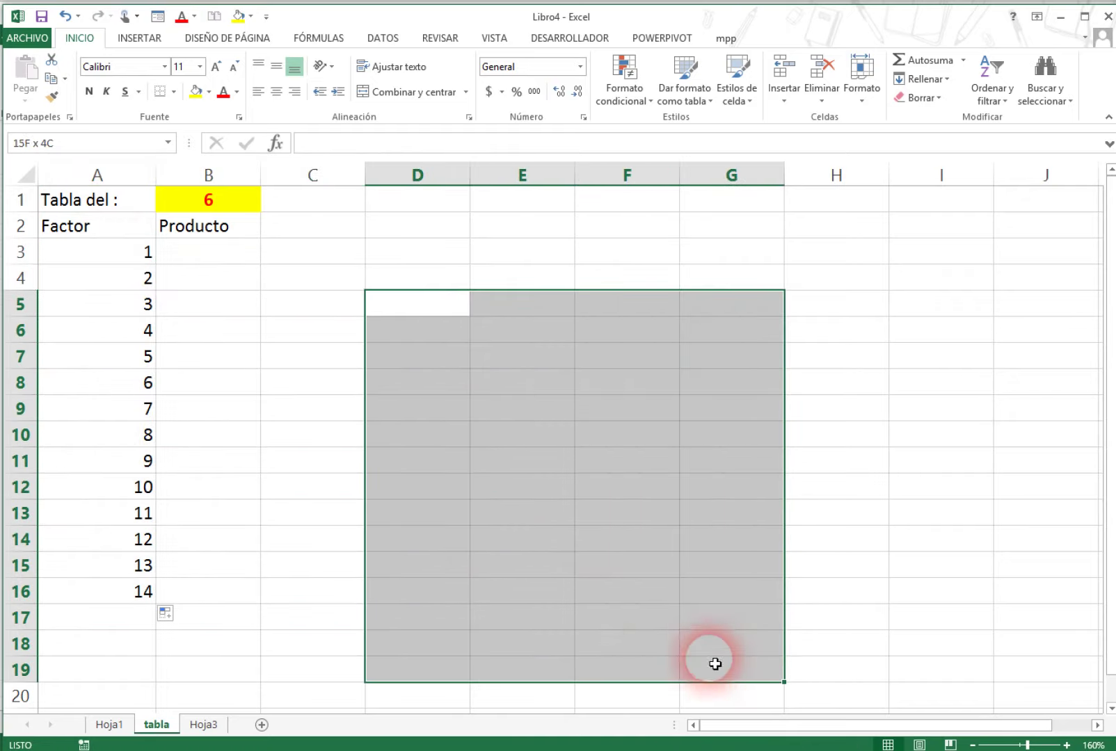
pyautogui.moveTo(239, 341); pyautogui.dragTo(209, 383)
# Step: Try moving the value in A3 to cell E6, and undo the move
pyautogui.click(87, 267)
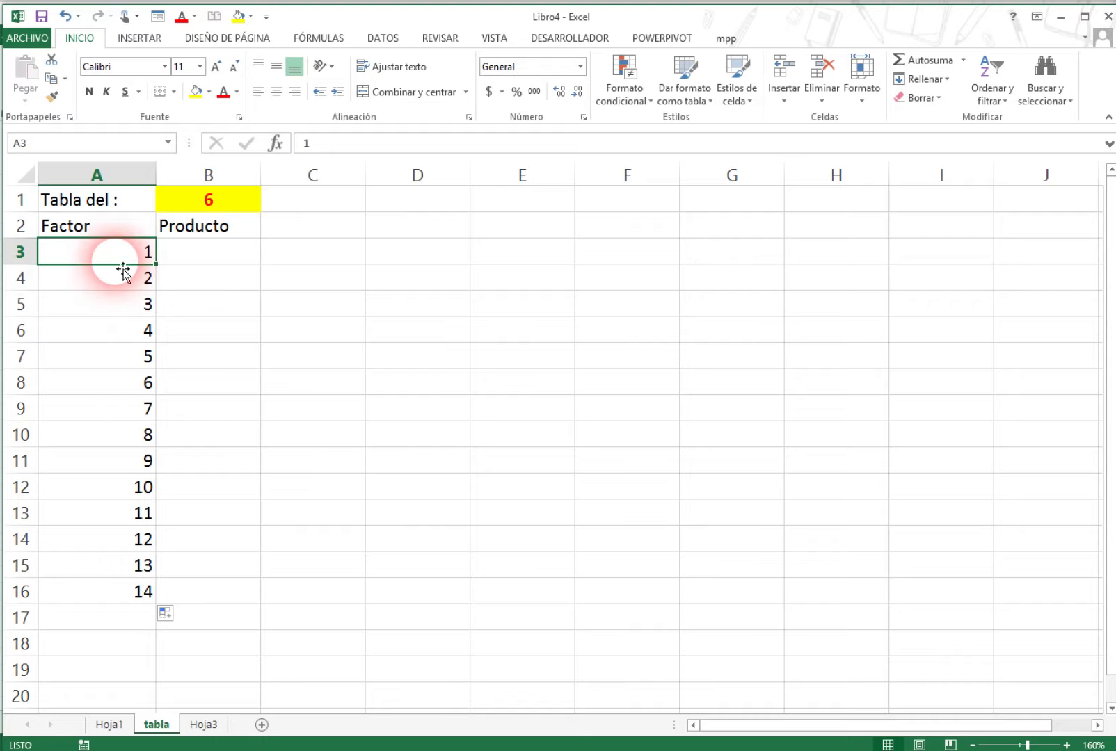
pyautogui.moveTo(121, 270); pyautogui.dragTo(481, 407)
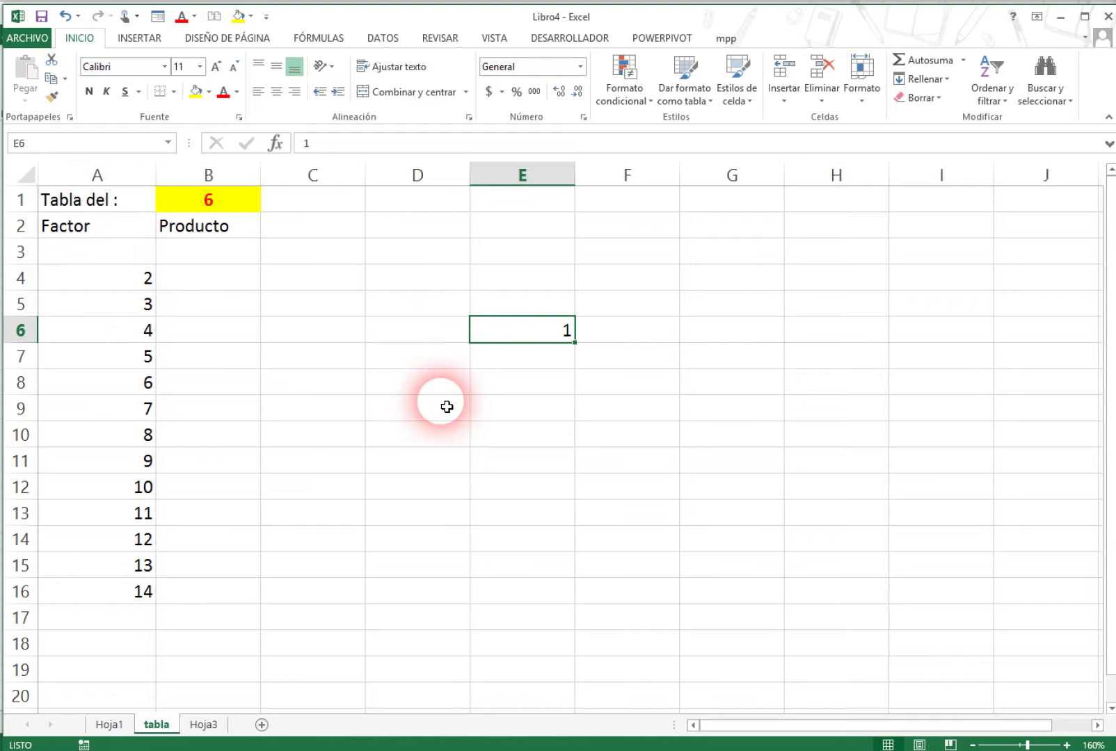
pyautogui.hotkey('ctrl', 'z')
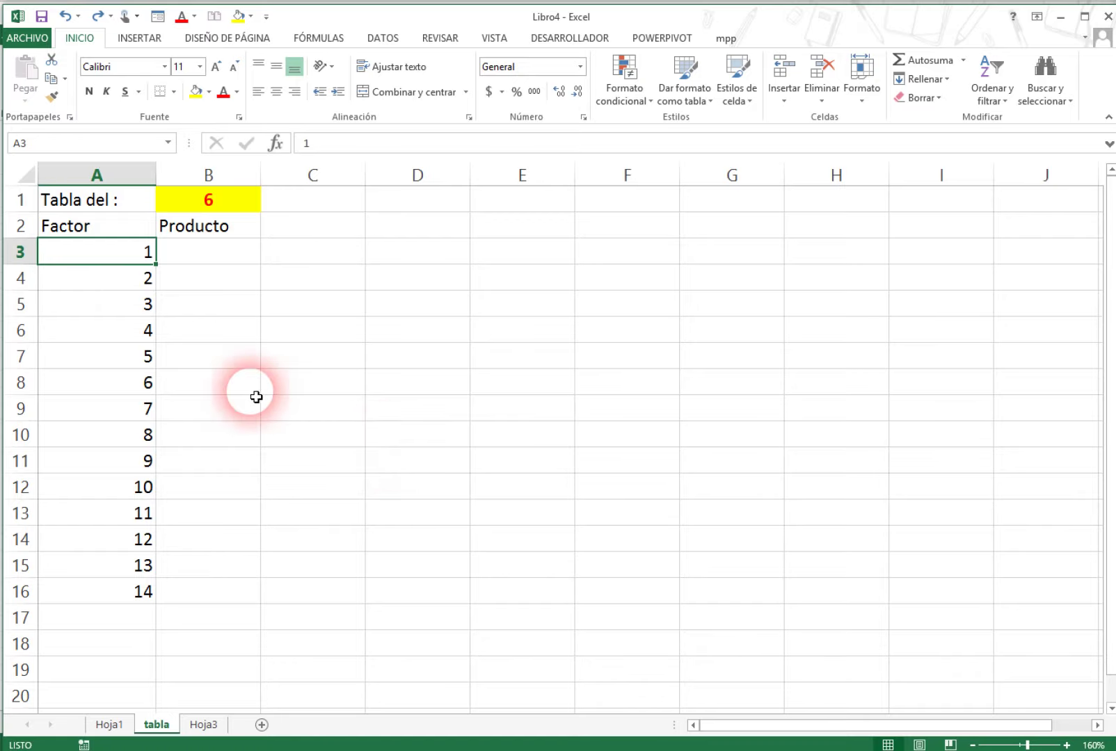
# Step: Examine how the active cell's reference and content are shown for different cells, including A3, F8 and D6
pyautogui.click(156, 264)
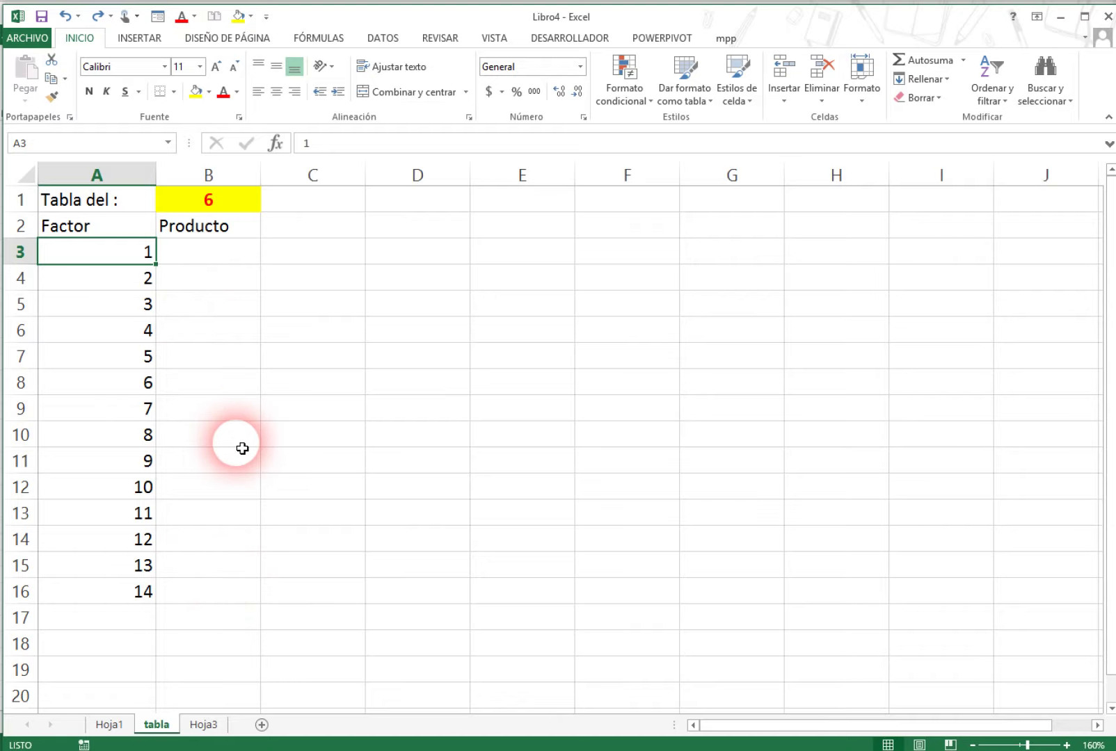
pyautogui.click(109, 144)
pyautogui.click(105, 148)
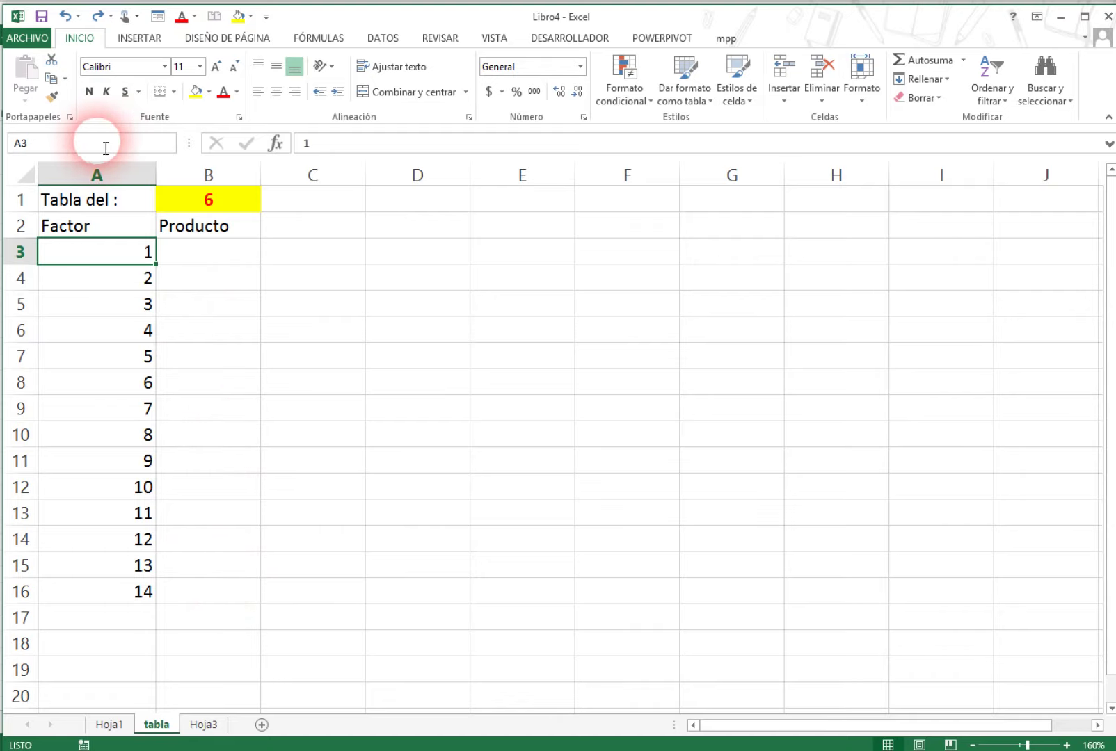
pyautogui.click(394, 456)
pyautogui.click(466, 324)
pyautogui.click(580, 383)
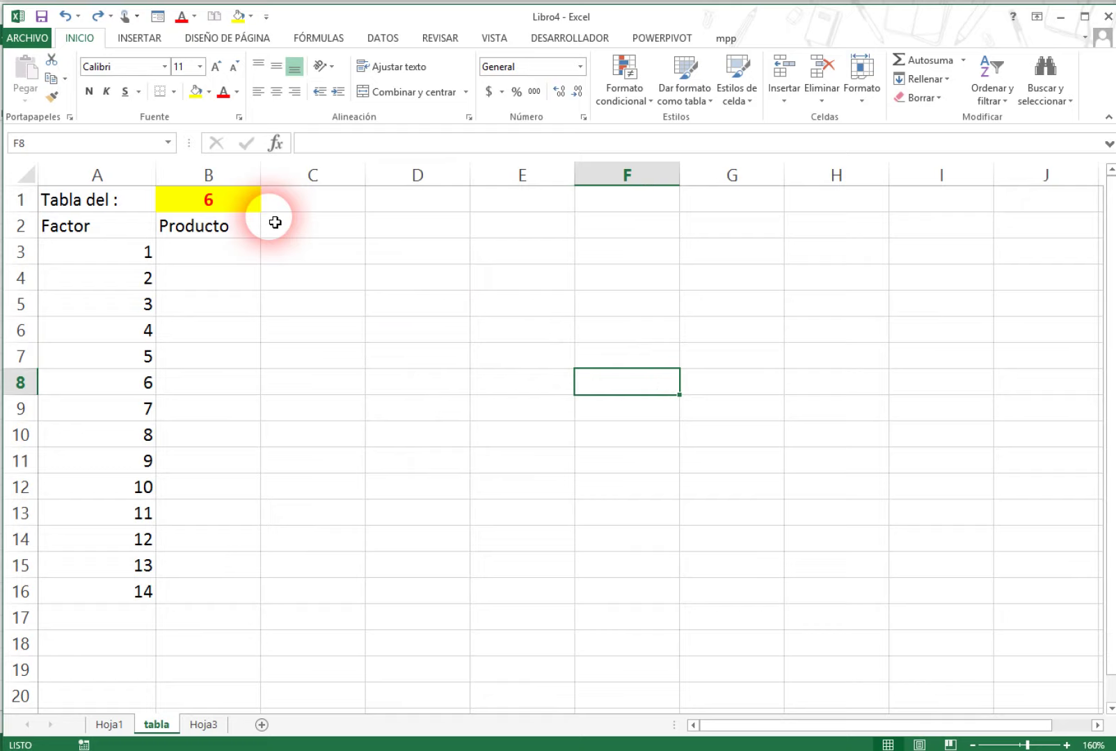
pyautogui.click(168, 143)
pyautogui.click(169, 144)
pyautogui.click(111, 145)
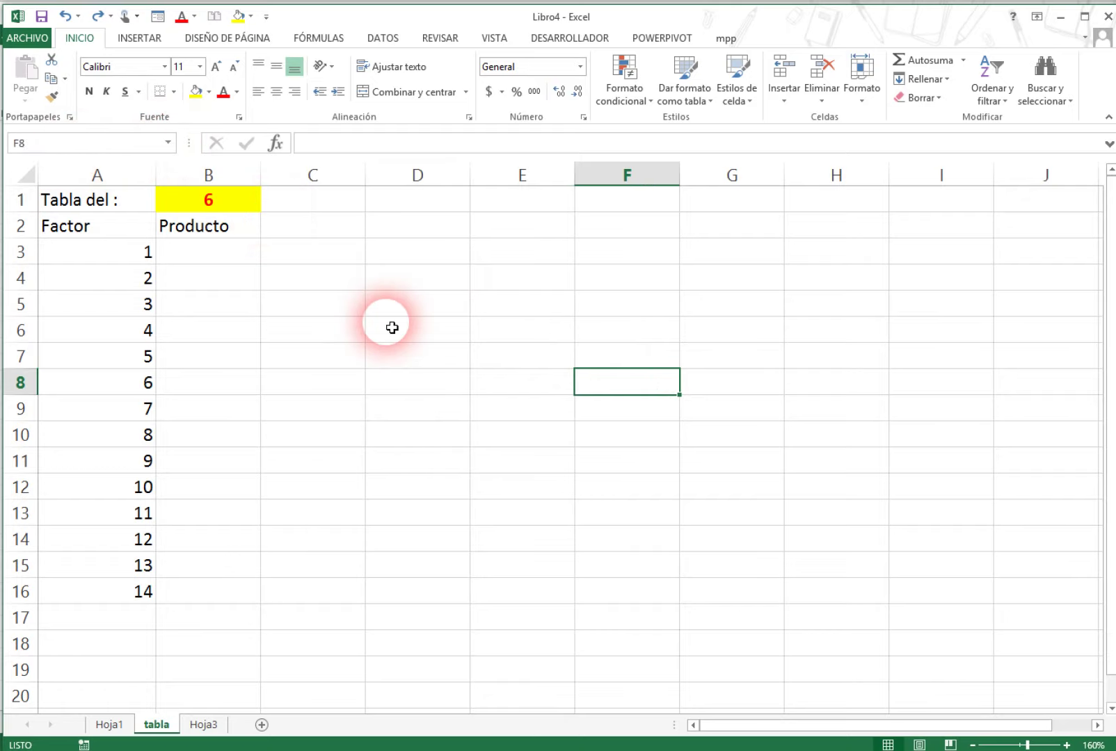
pyautogui.click(392, 327)
pyautogui.click(304, 143)
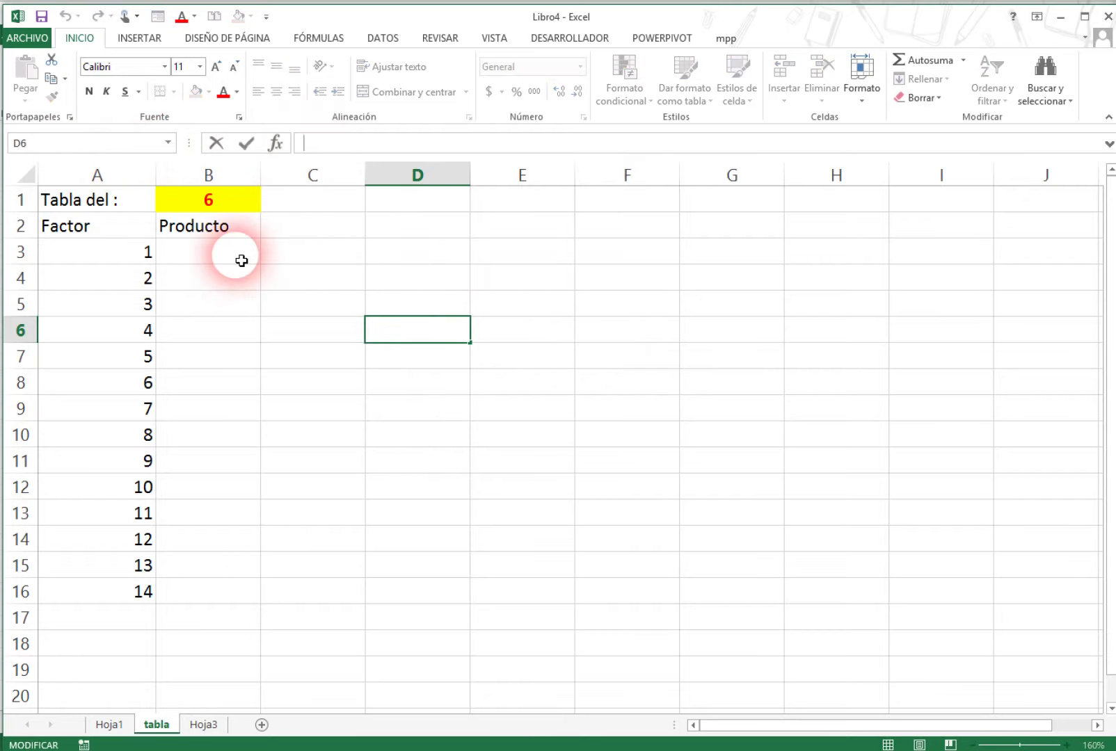
# Step: Enter the formula =A3*B1 in cell B3 and fill it down to B11
pyautogui.click(241, 260)
pyautogui.keyDown('ctrl'); pyautogui.scroll(1, 375, 481); pyautogui.keyUp('ctrl')
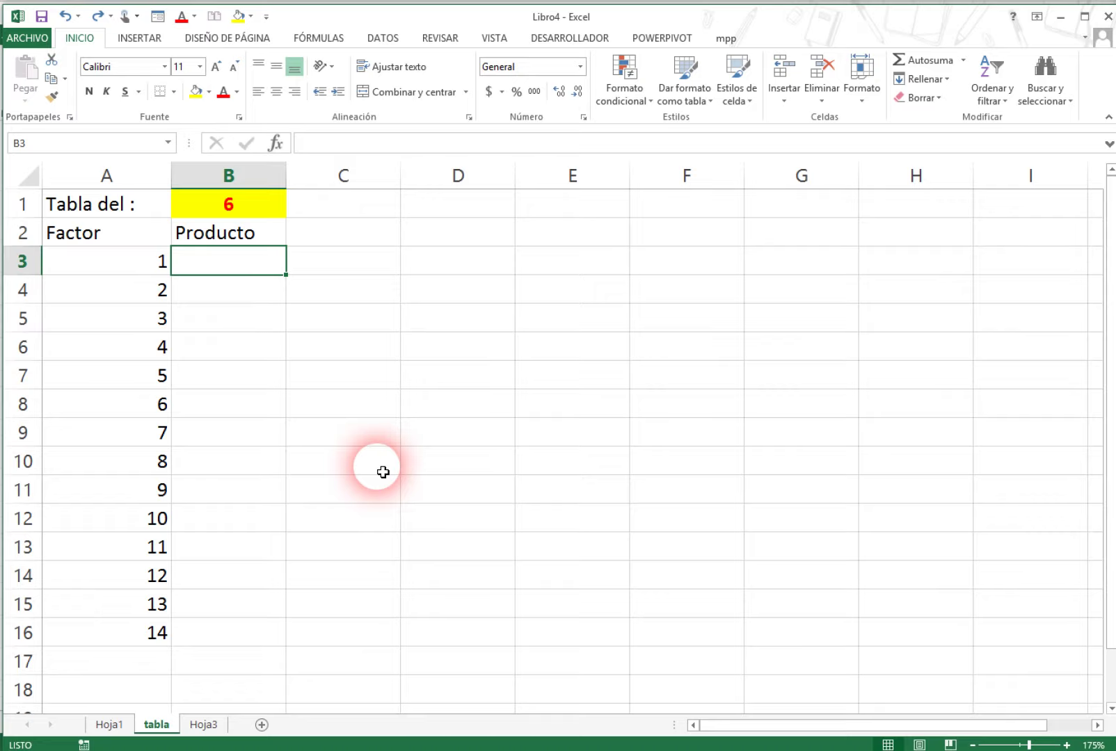
pyautogui.write('=')
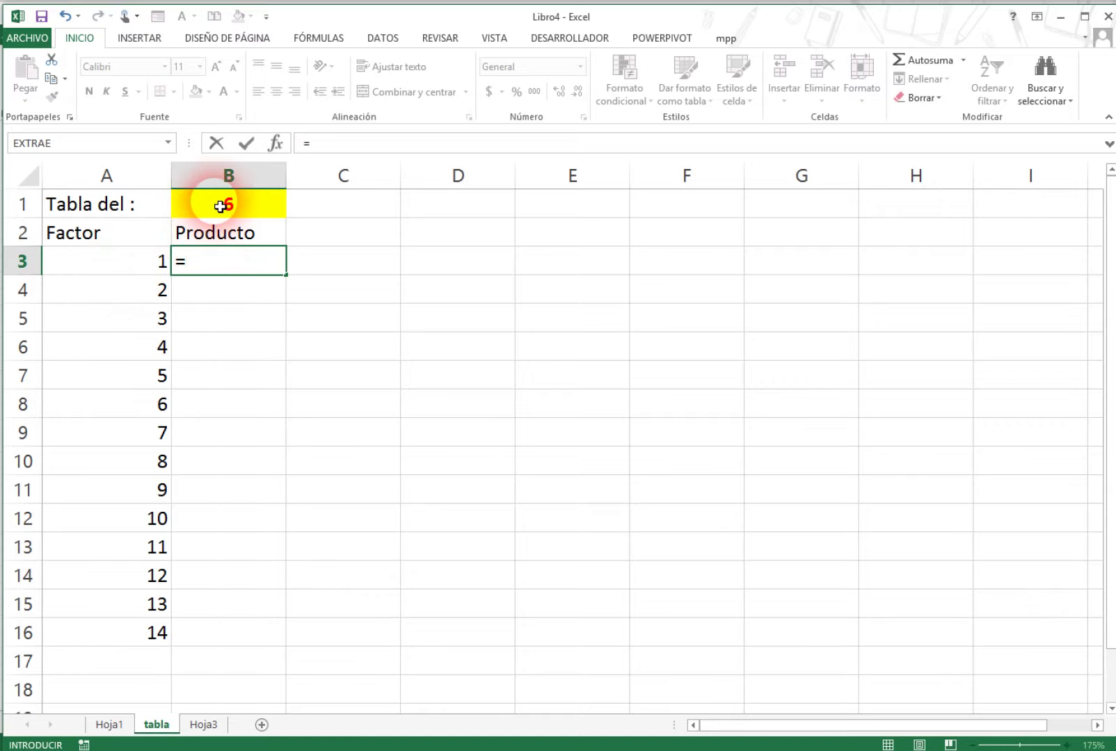
pyautogui.click(154, 259)
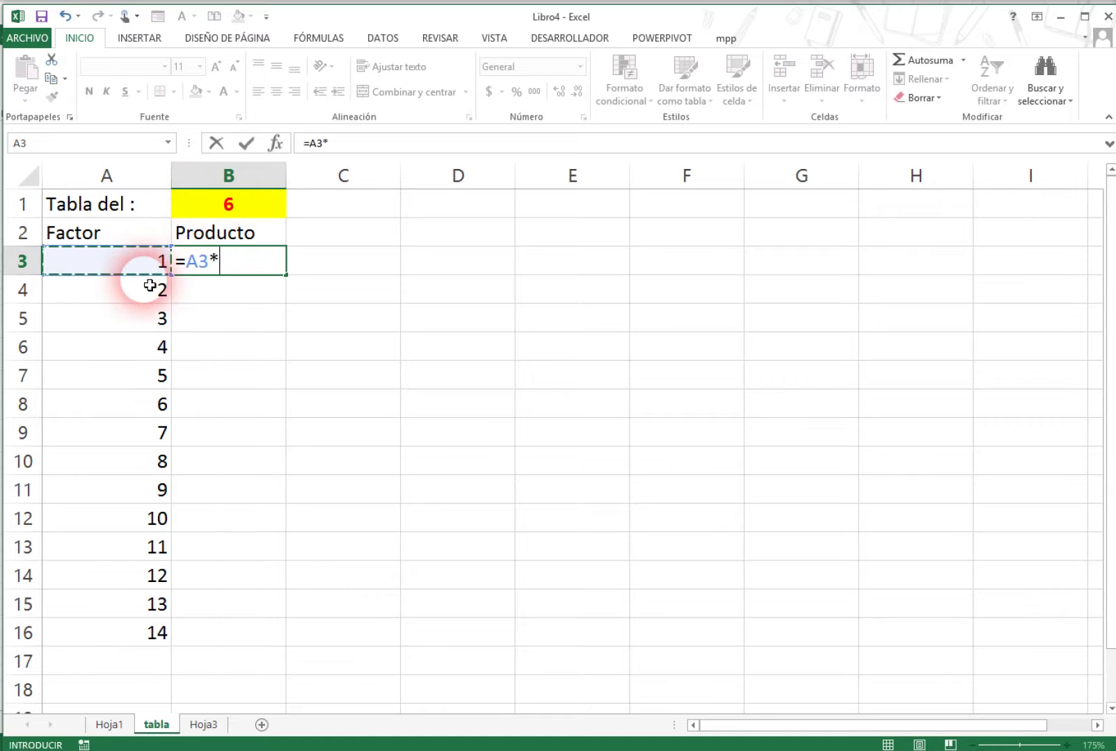
pyautogui.click(244, 206)
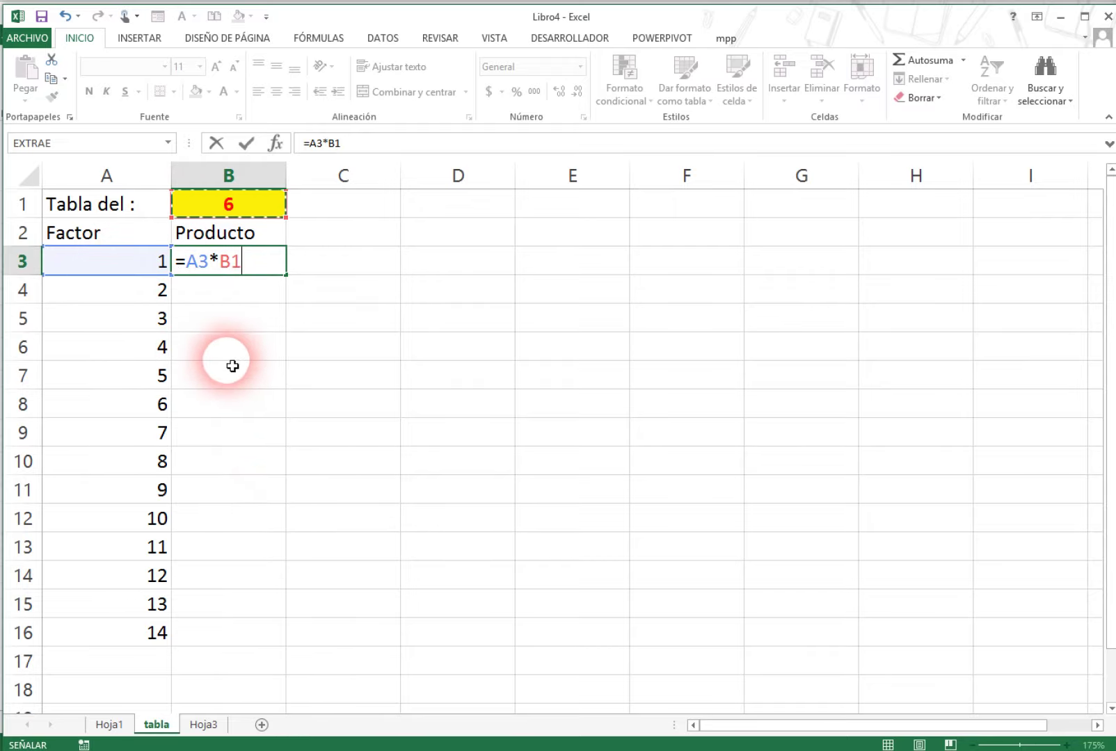
pyautogui.press('Return')
pyautogui.press('Up')
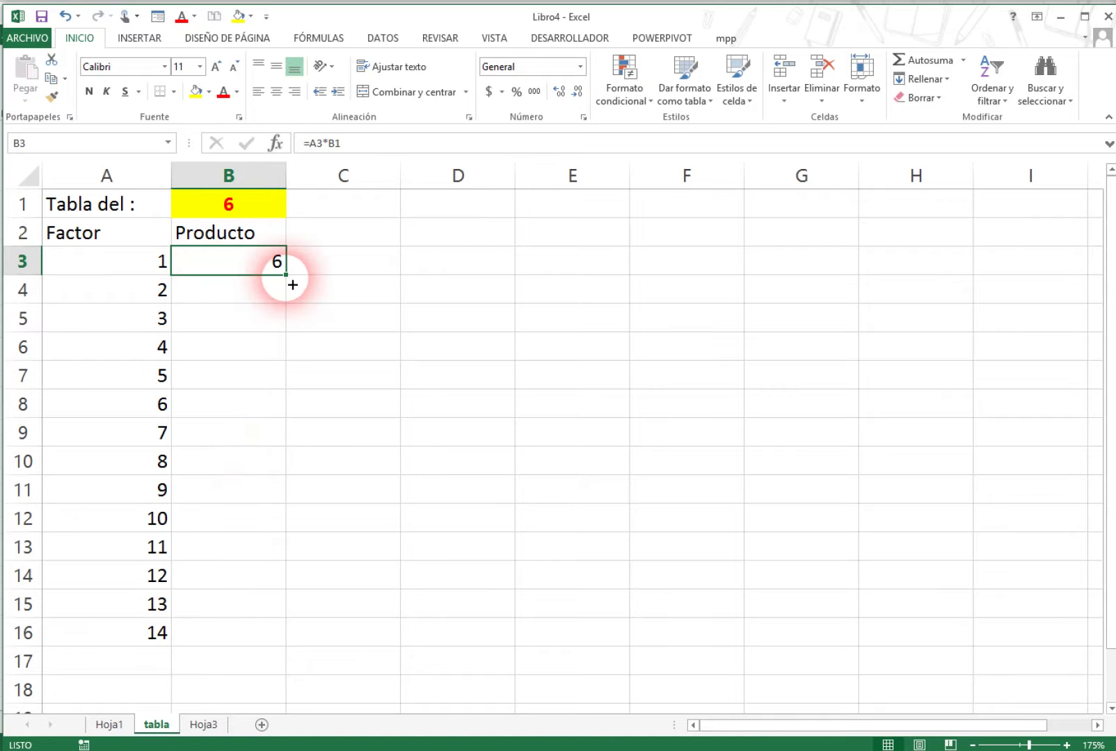
pyautogui.moveTo(293, 285); pyautogui.dragTo(277, 517)
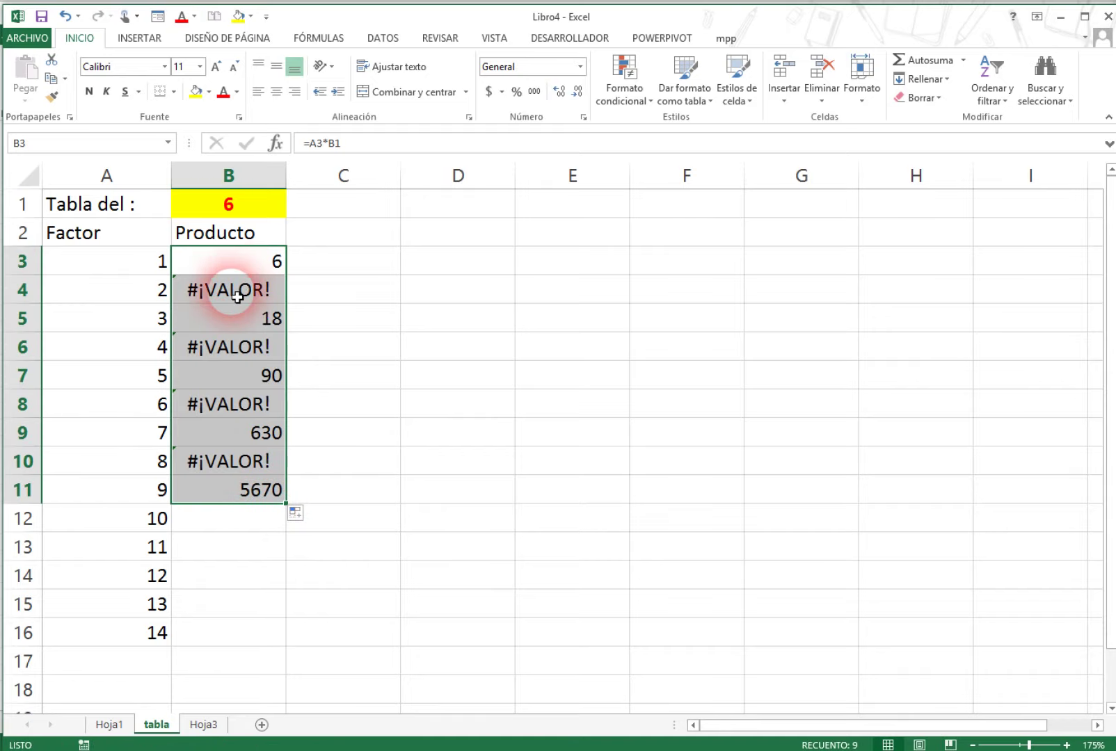
# Step: Inspect the cell references used by the Producto formulas in B3, B4, B6 and B7
pyautogui.click(237, 297)
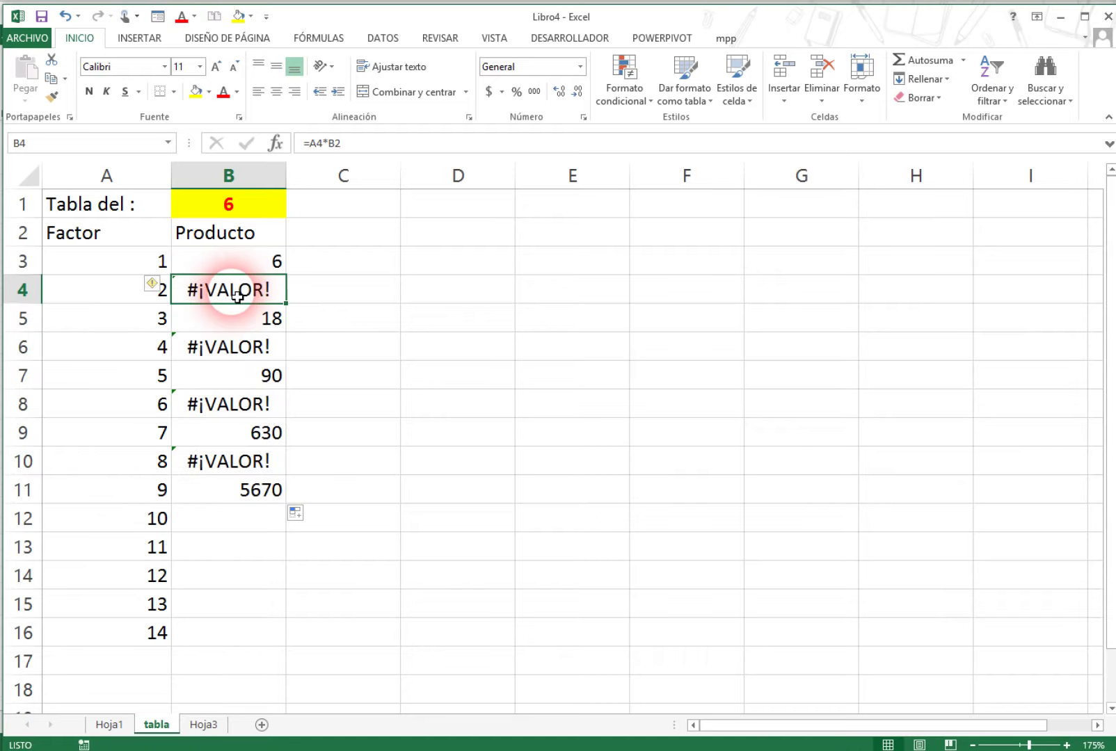
pyautogui.click(243, 265)
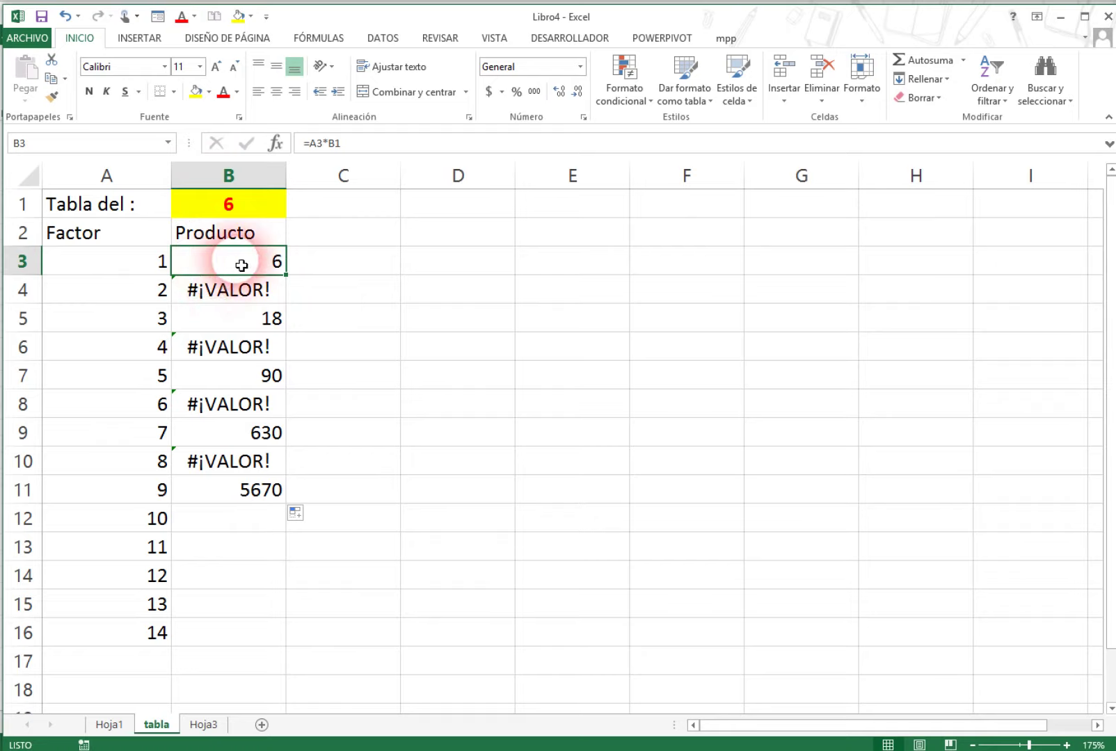
pyautogui.doubleClick(241, 265)
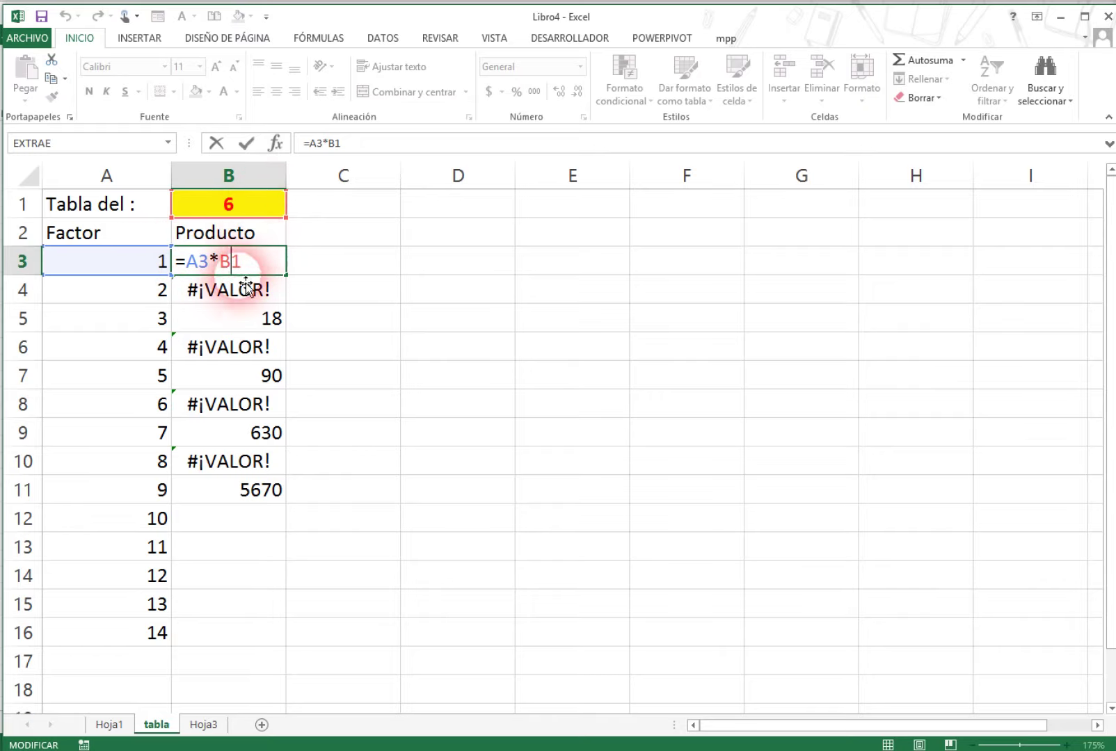
pyautogui.press('Return')
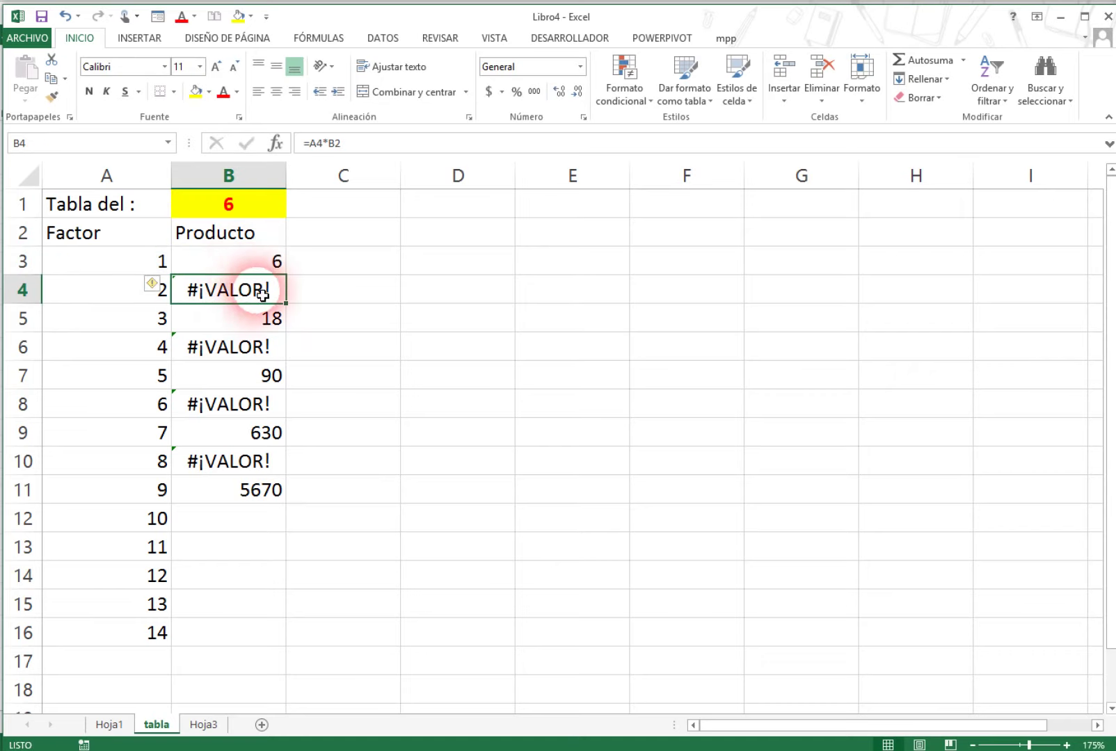
pyautogui.doubleClick(268, 344)
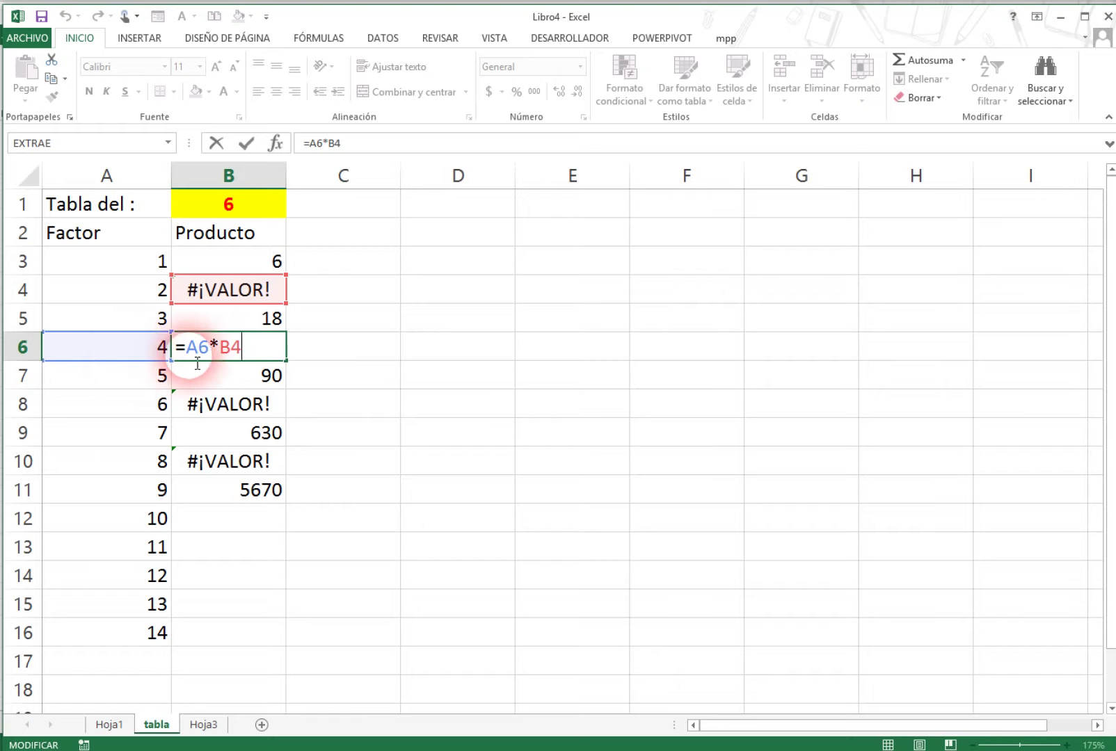
pyautogui.click(219, 374)
pyautogui.doubleClick(240, 377)
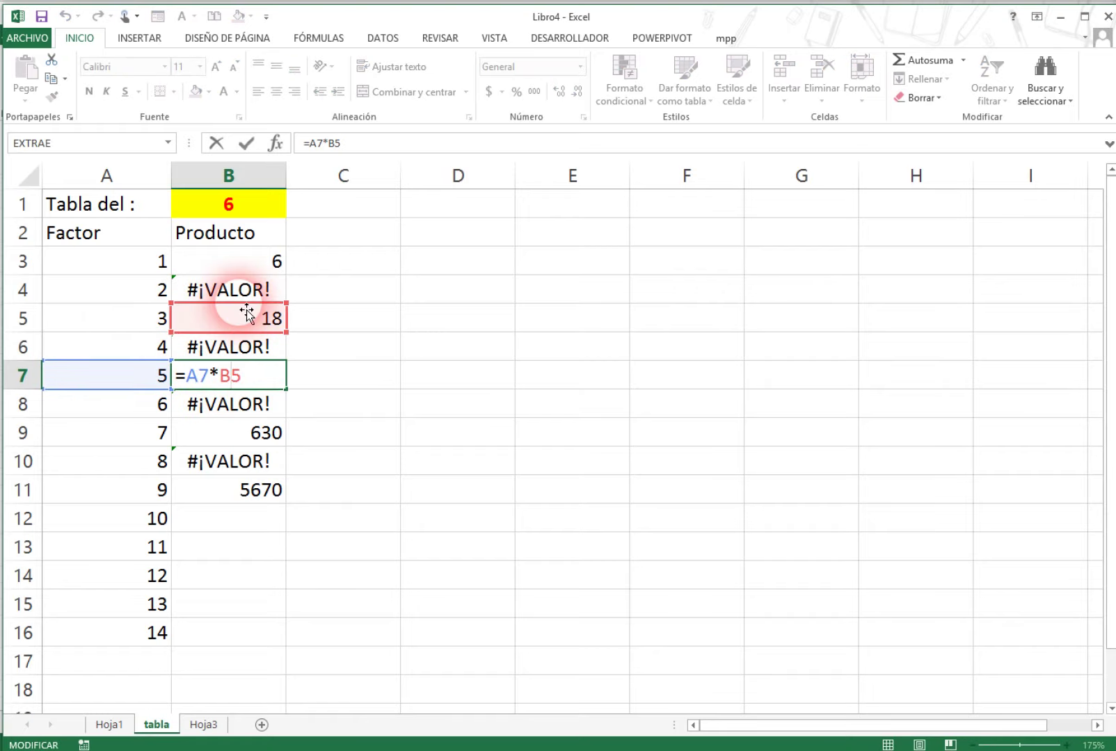
pyautogui.click(286, 388)
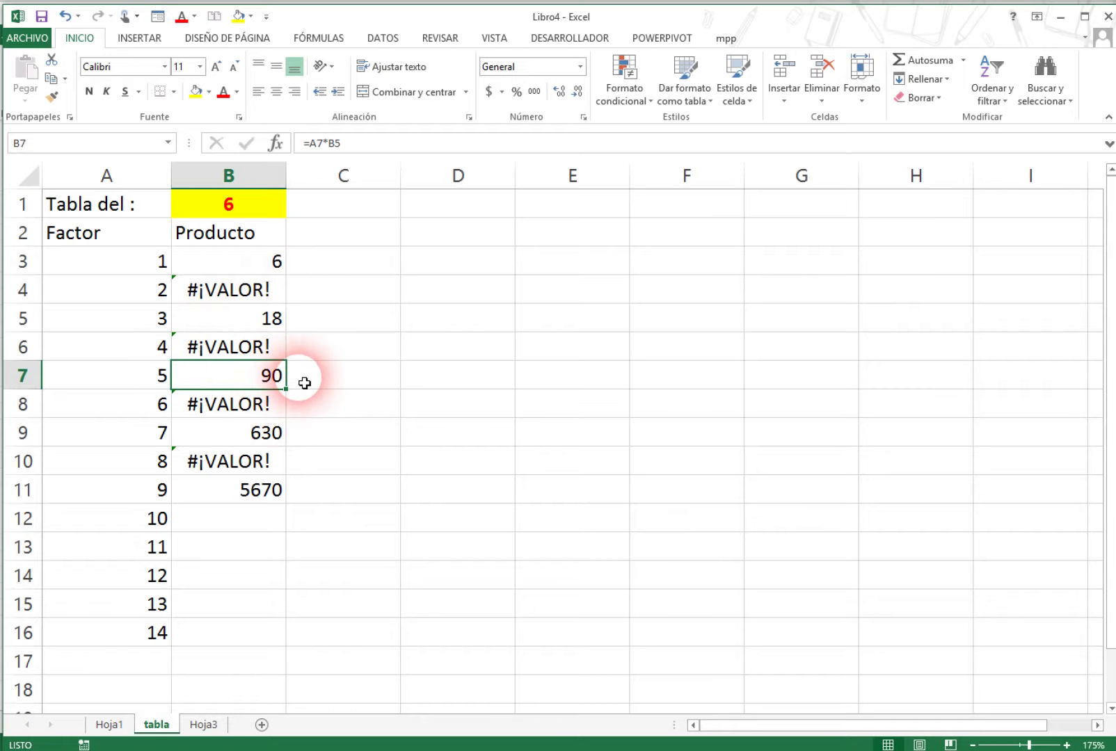
pyautogui.click(251, 299)
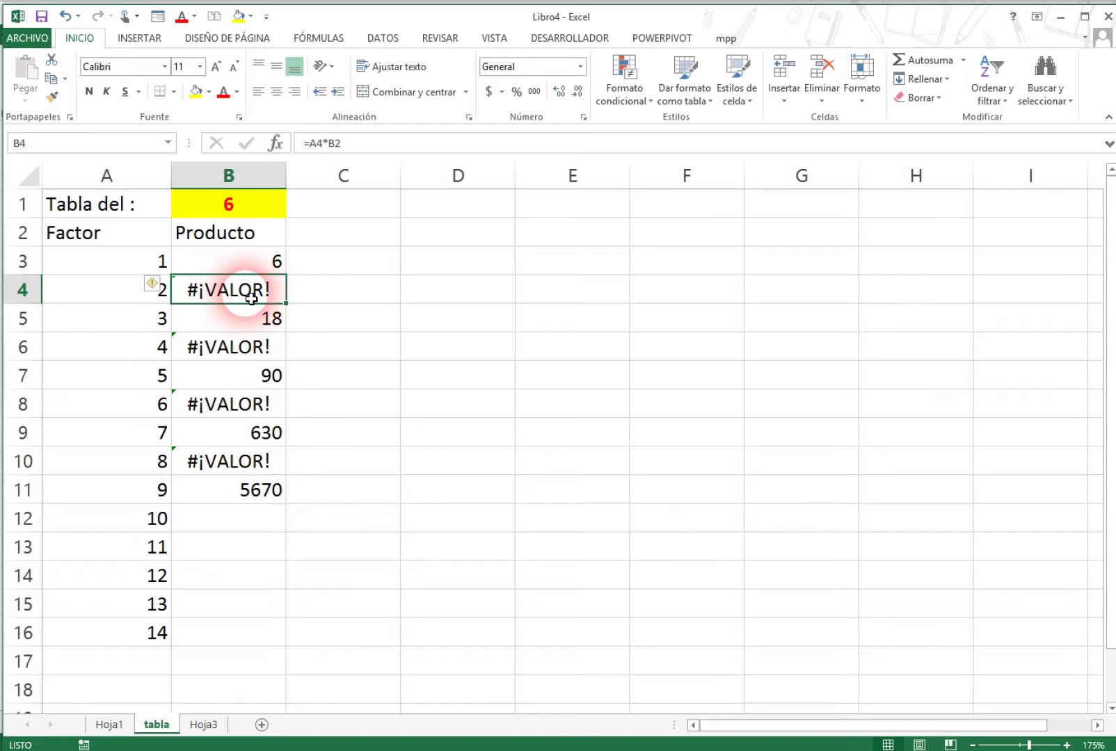
# Step: Make the B1 reference absolute in B3 so the formula reads =A3*$B$1, and fill it down to B16
pyautogui.click(252, 264)
pyautogui.doubleClick(257, 263)
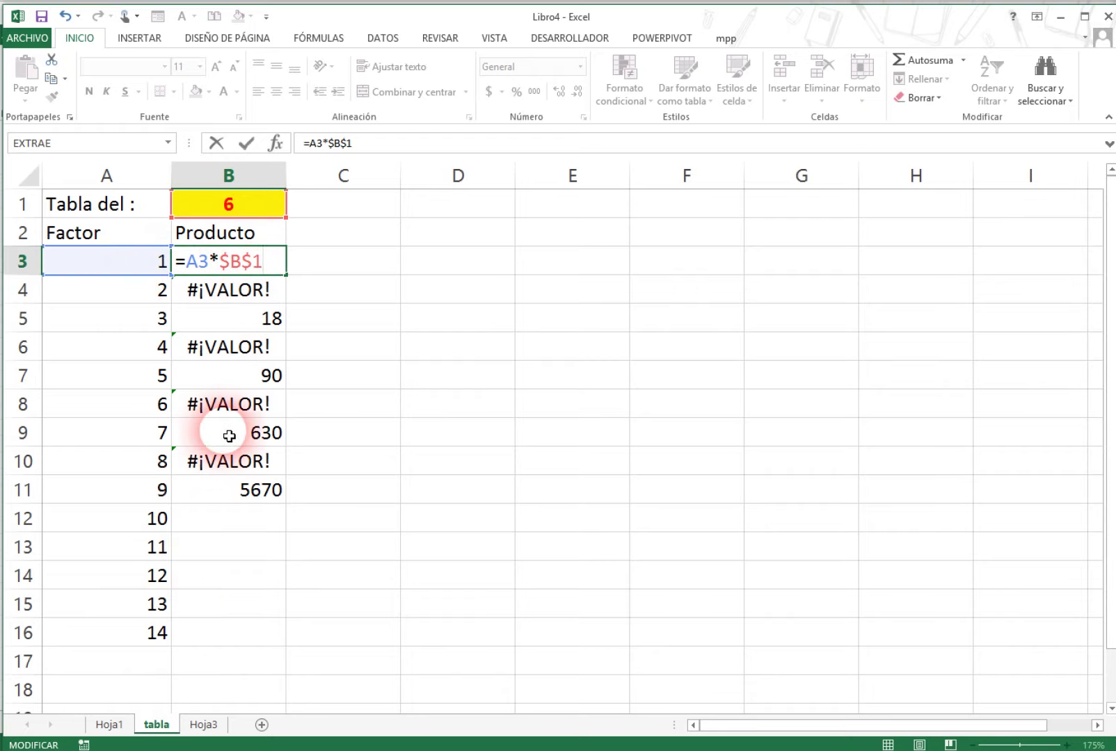
pyautogui.press('Return')
pyautogui.press('Up')
pyautogui.moveTo(287, 276); pyautogui.dragTo(258, 656)
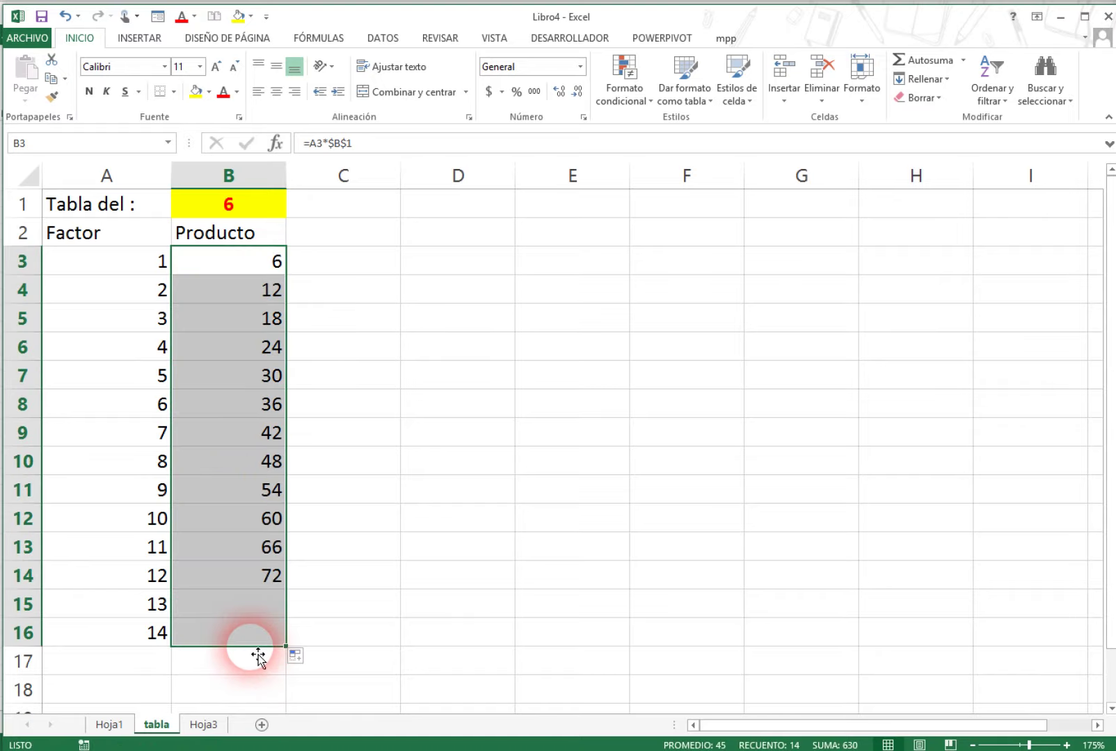
# Step: Clear the contents of the product cells B4:B16
pyautogui.click(236, 295)
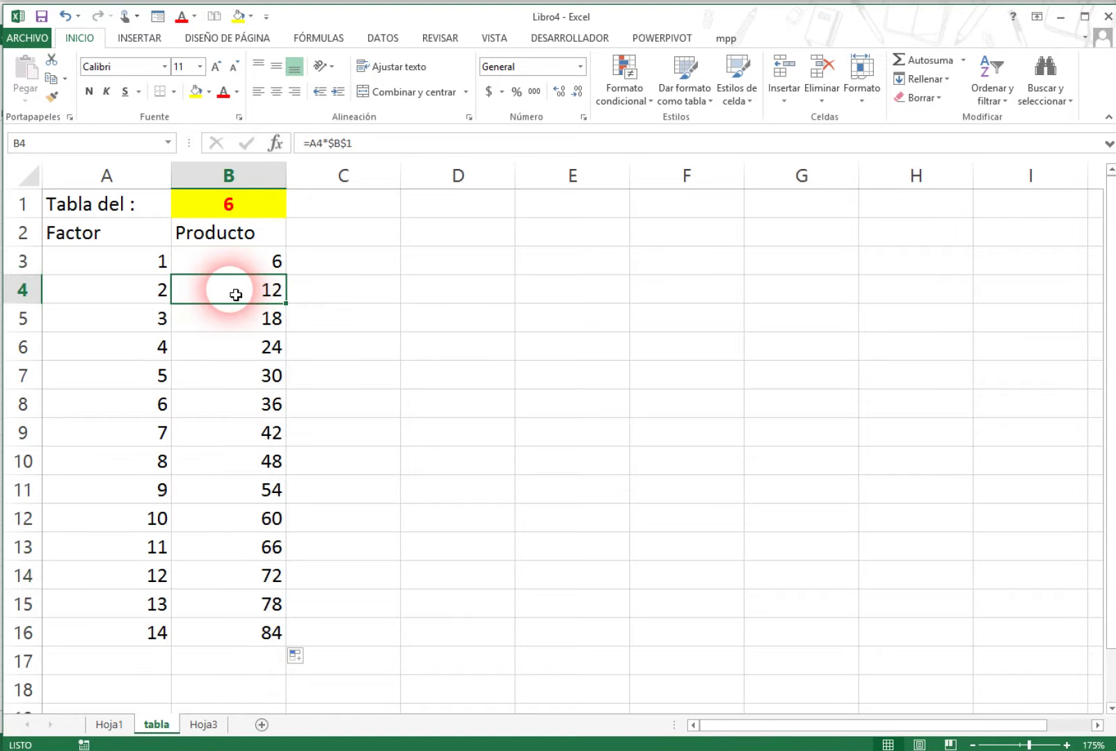
pyautogui.hotkey('ctrl', 'shift', 'Down')
pyautogui.press('Delete')
# Step: Try filling the B3 formula down to B16 manually and automatically, undoing each fill
pyautogui.click(241, 273)
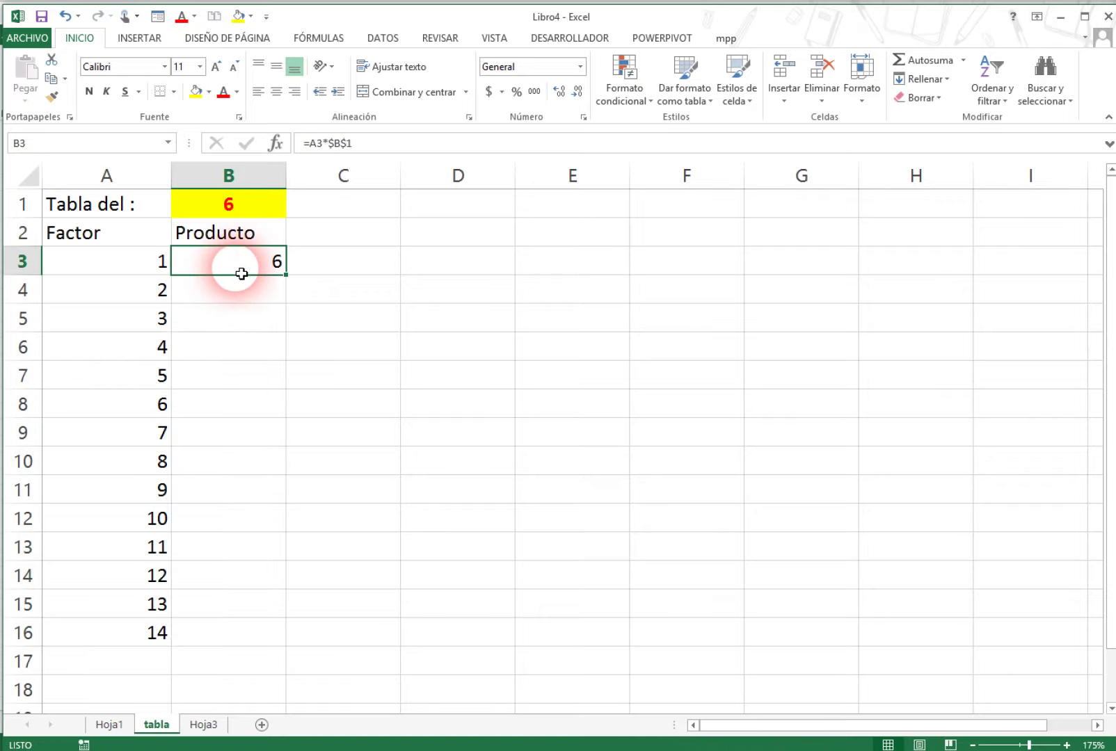
pyautogui.moveTo(293, 281); pyautogui.dragTo(280, 657)
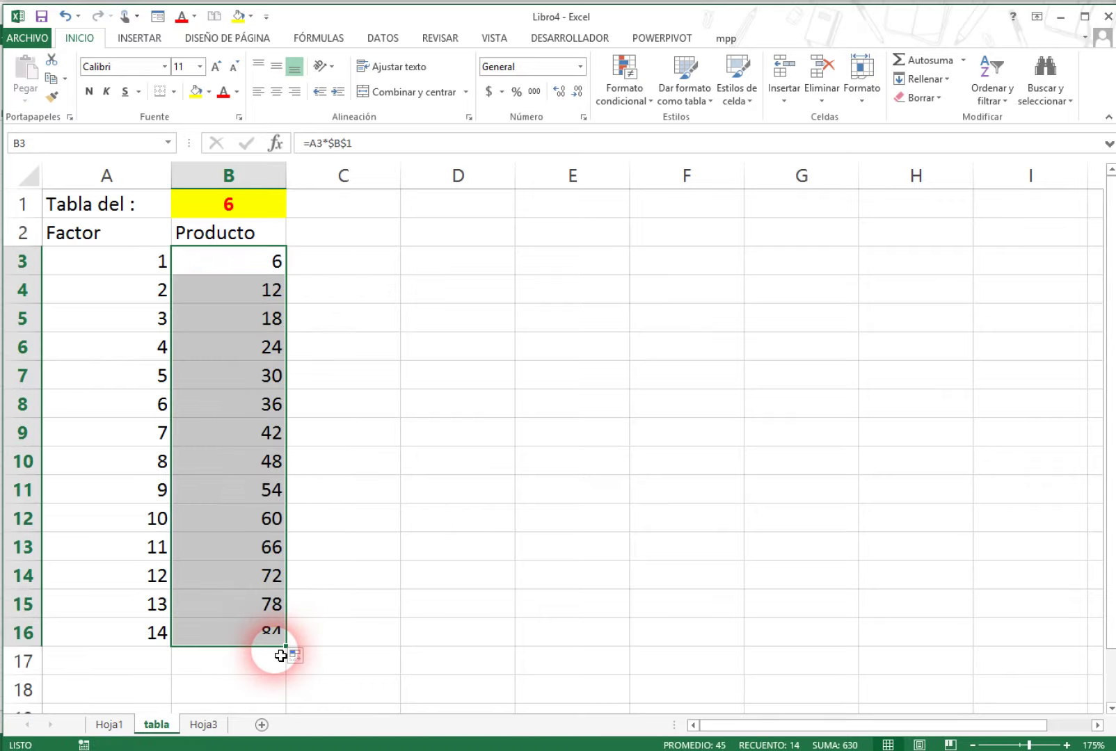
pyautogui.hotkey('ctrl', 'z')
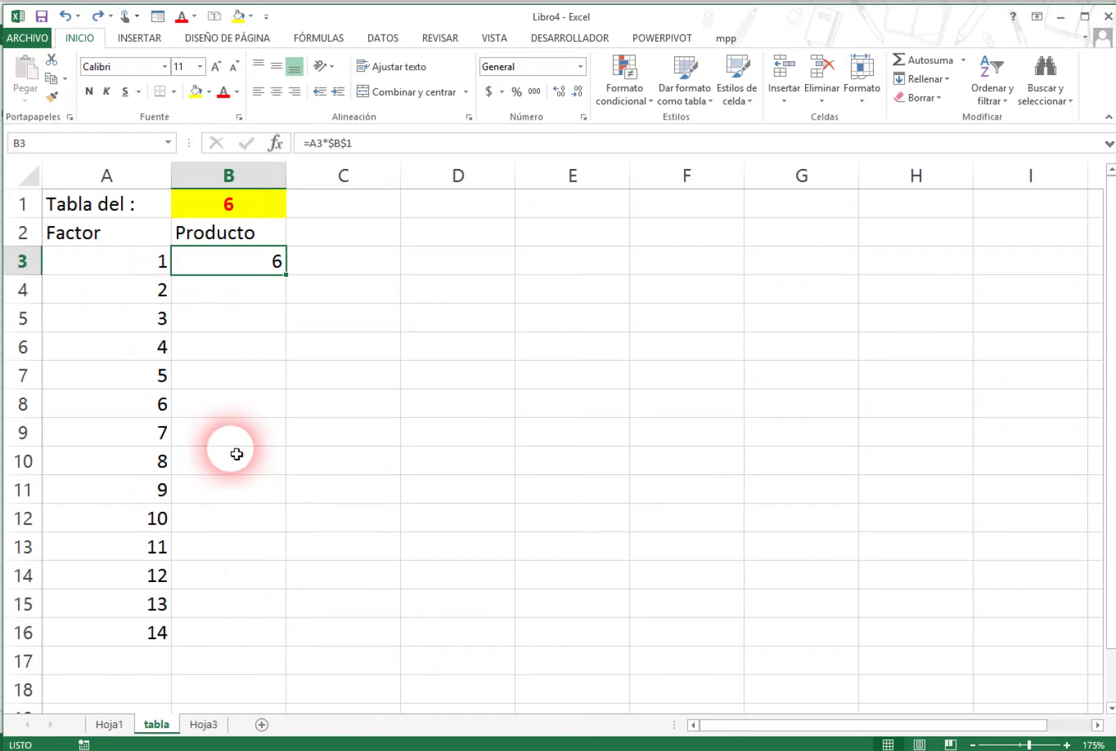
pyautogui.doubleClick(292, 281)
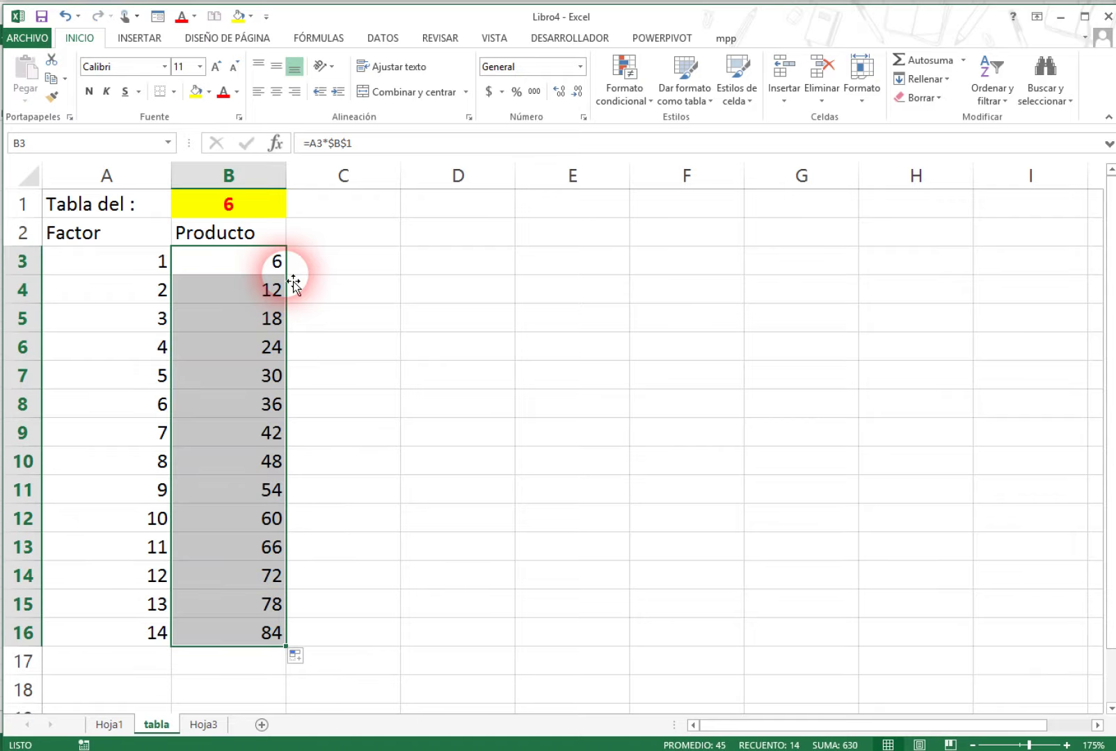
pyautogui.hotkey('ctrl', 'z')
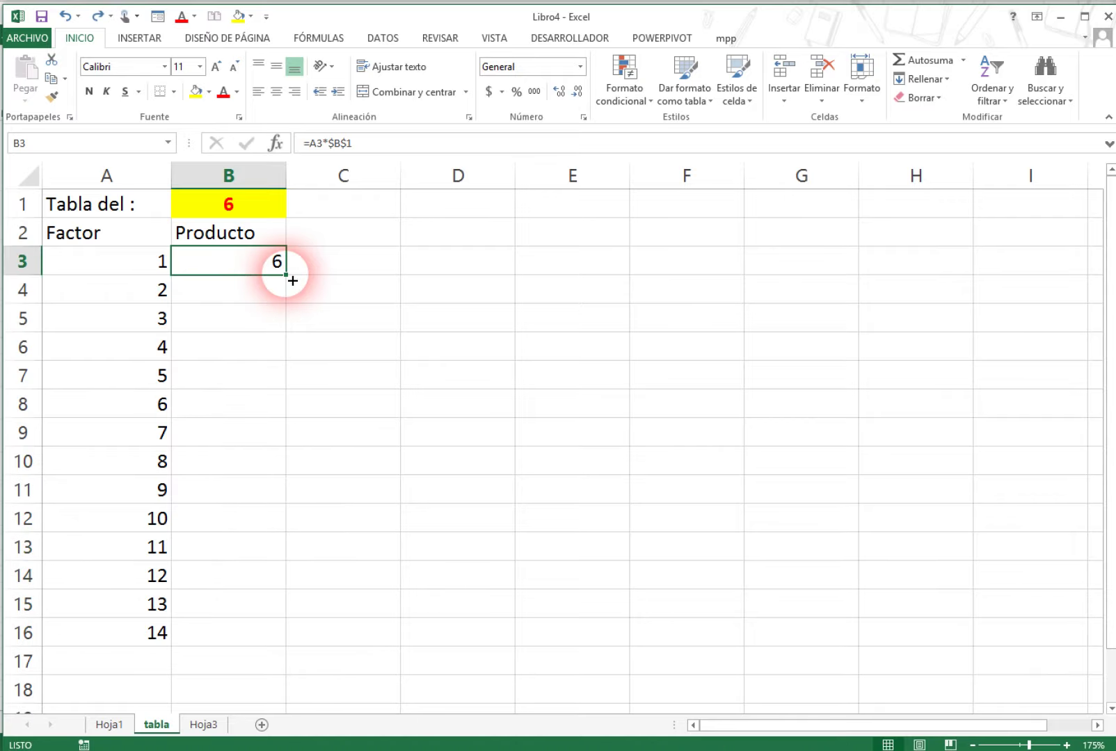
# Step: Try copying B3 and pasting it into B4:B16, and undo the paste
pyautogui.rightClick(240, 267)
pyautogui.click(265, 299)
pyautogui.moveTo(240, 296); pyautogui.dragTo(226, 637)
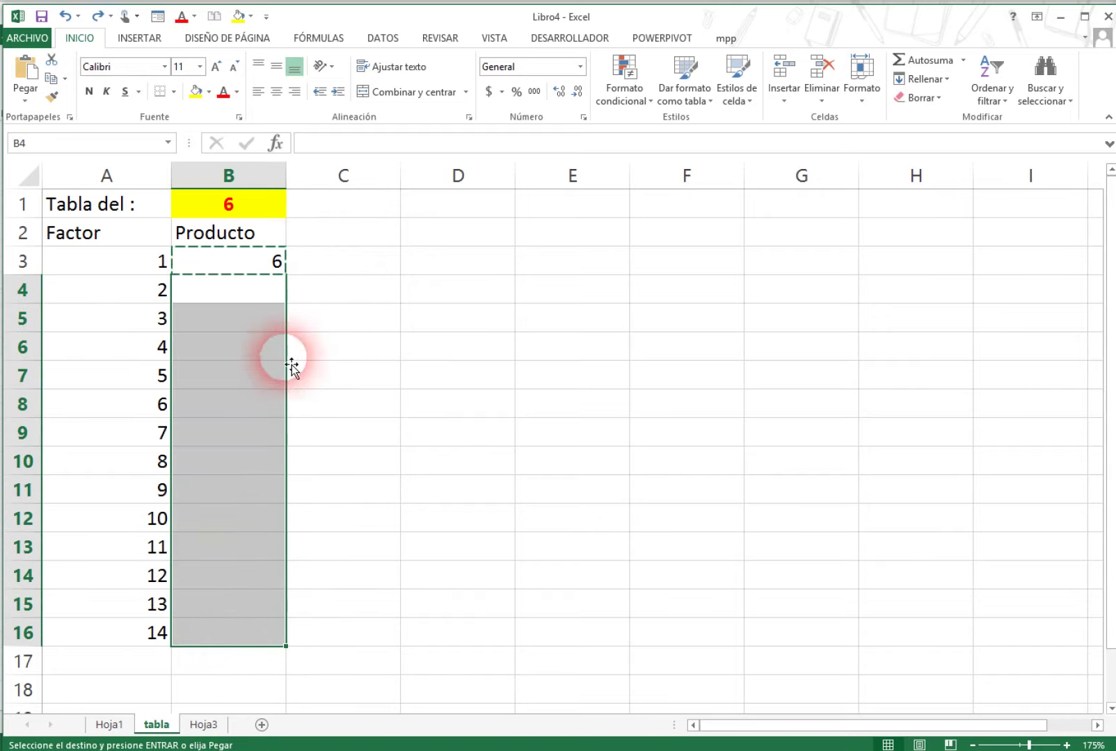
pyautogui.rightClick(227, 366)
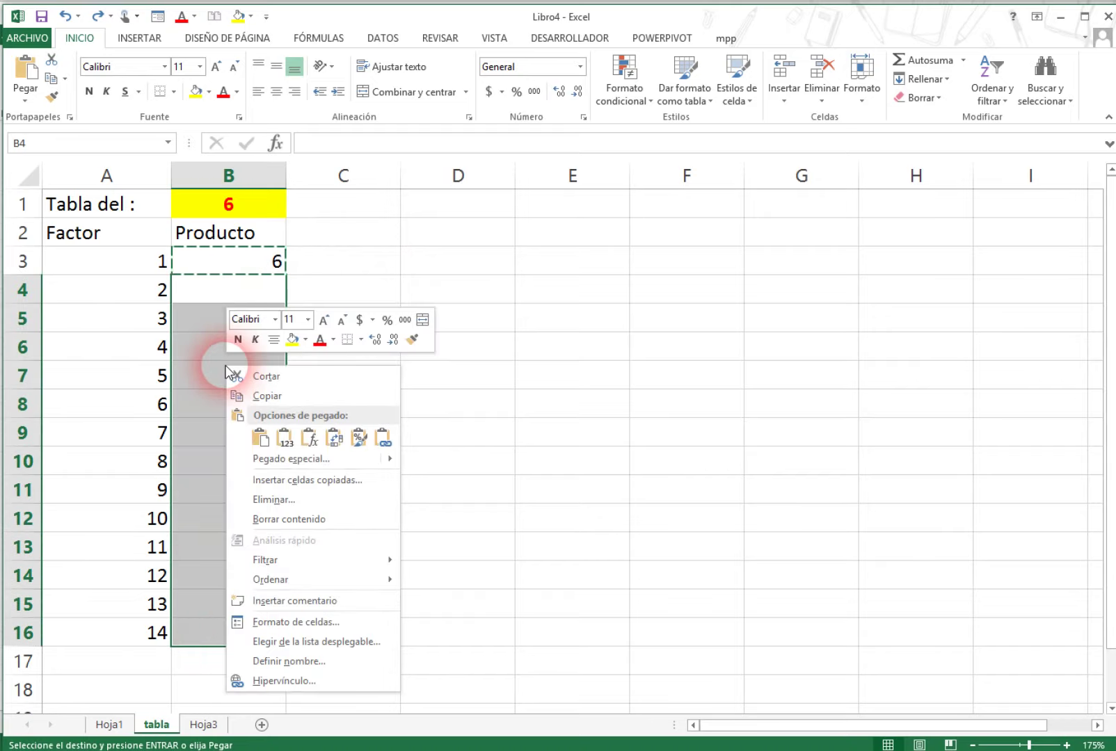
pyautogui.click(261, 439)
pyautogui.click(220, 346)
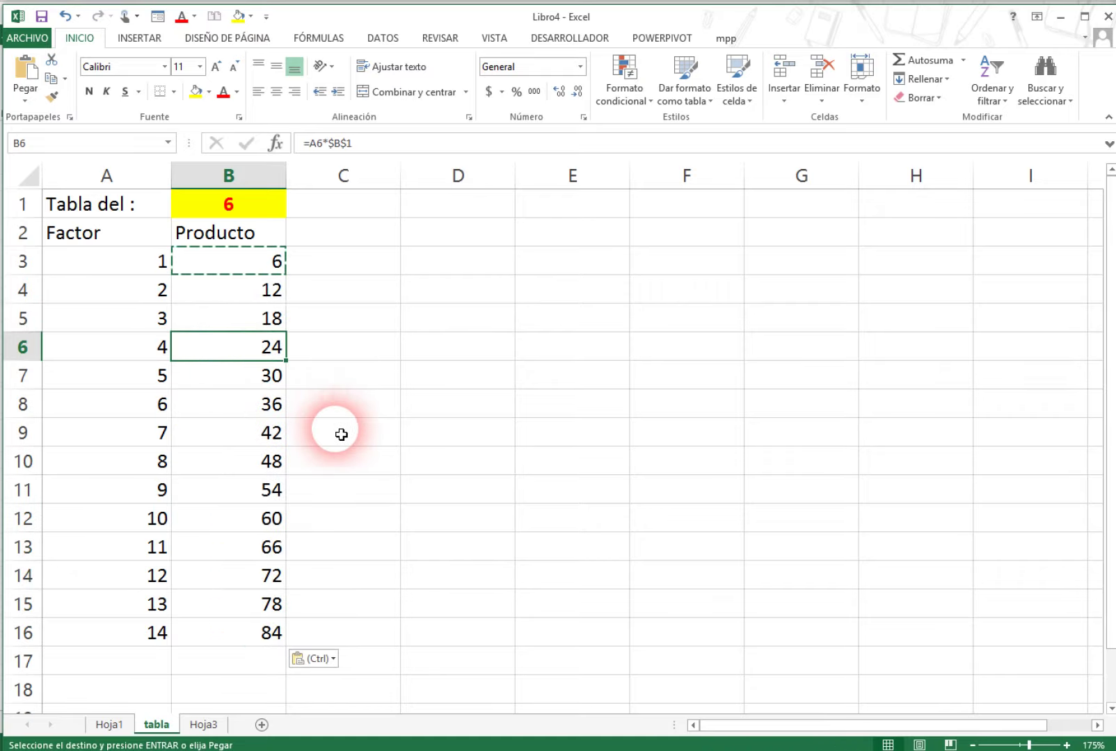
pyautogui.hotkey('ctrl', 'z')
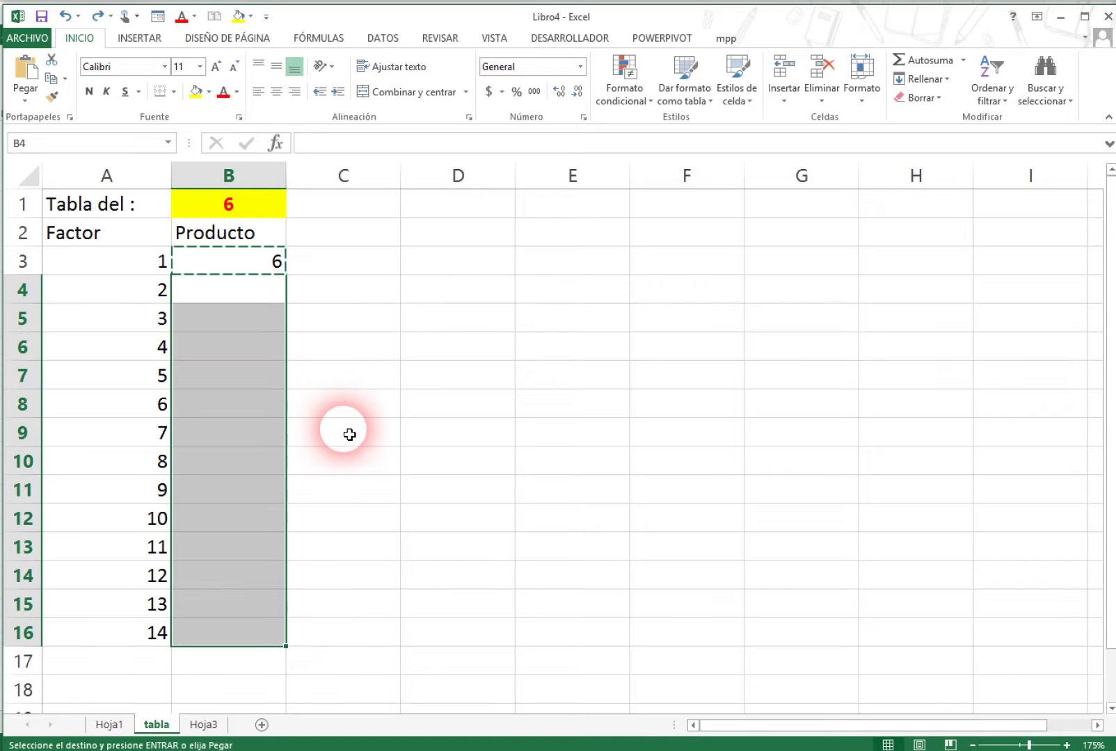
pyautogui.press('Escape')
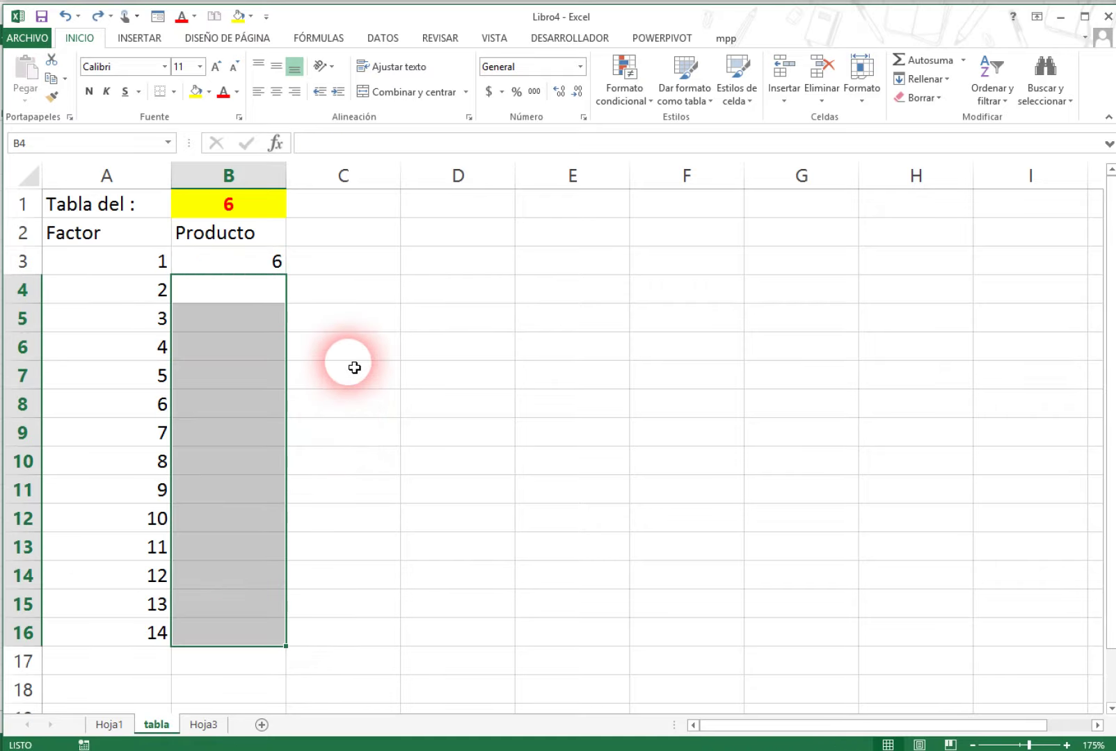
# Step: Fill the B3 formula down through B16, and check cells B9 and B1
pyautogui.click(250, 266)
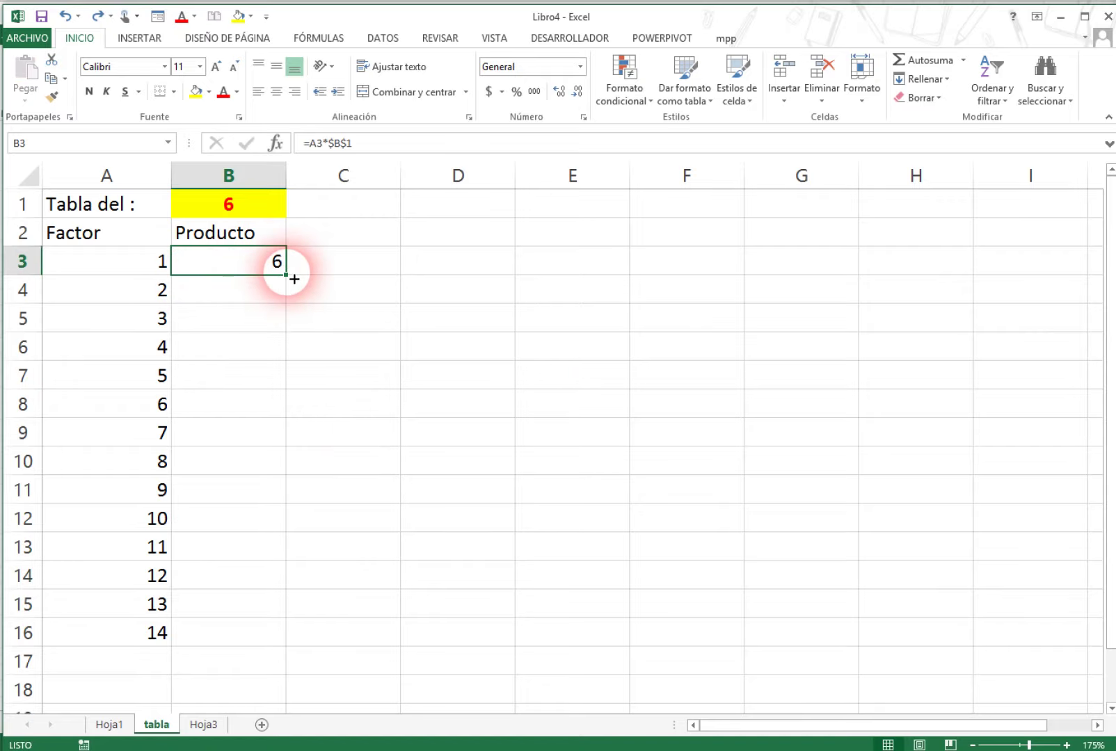
pyautogui.moveTo(287, 277); pyautogui.dragTo(251, 642)
pyautogui.click(232, 432)
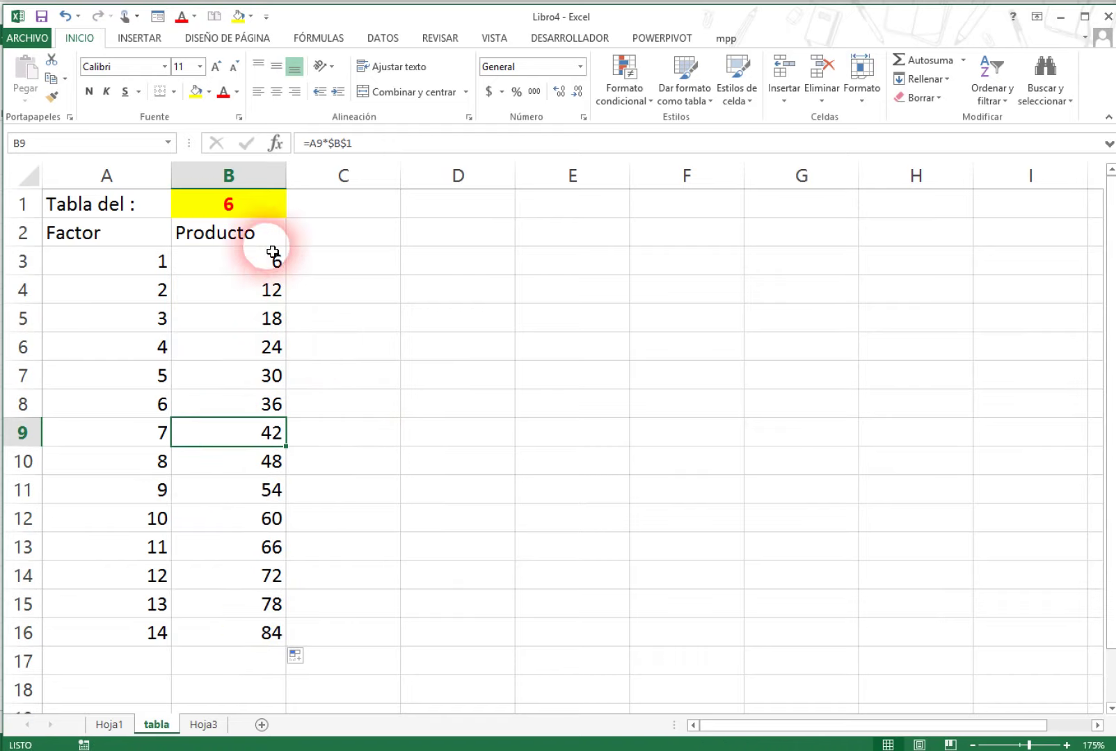
pyautogui.click(251, 207)
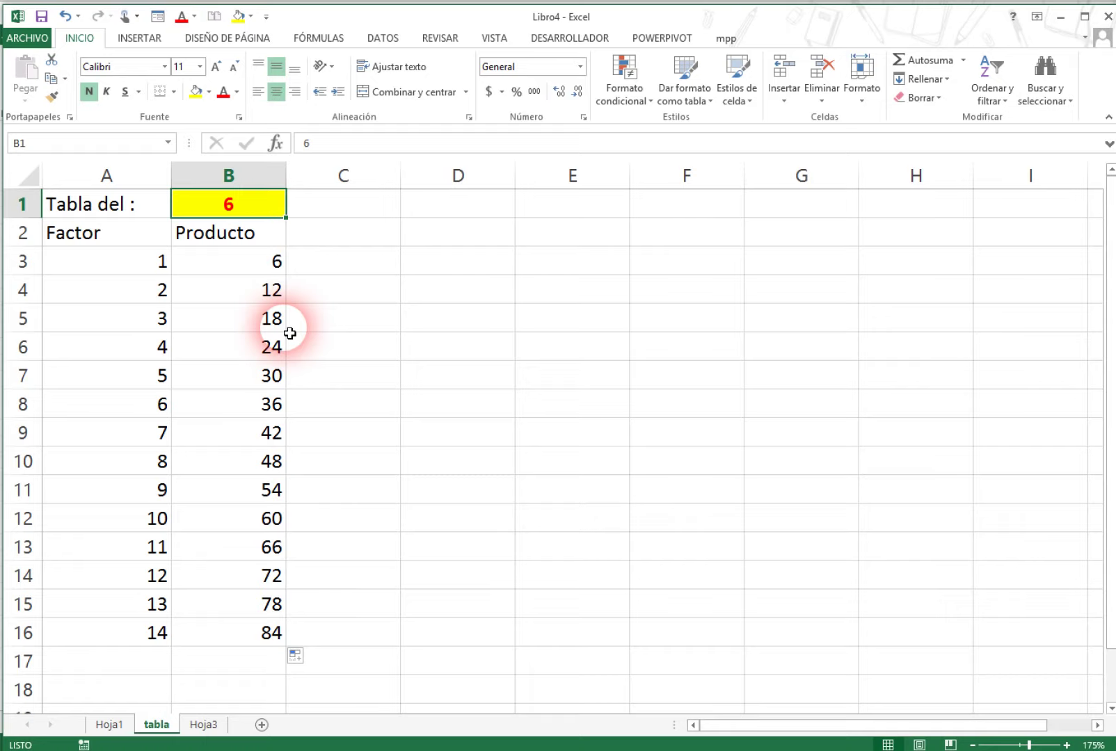
# Step: Inspect the multiplication formula in cell B12 and leave it without editing
pyautogui.click(237, 527)
pyautogui.doubleClick(244, 528)
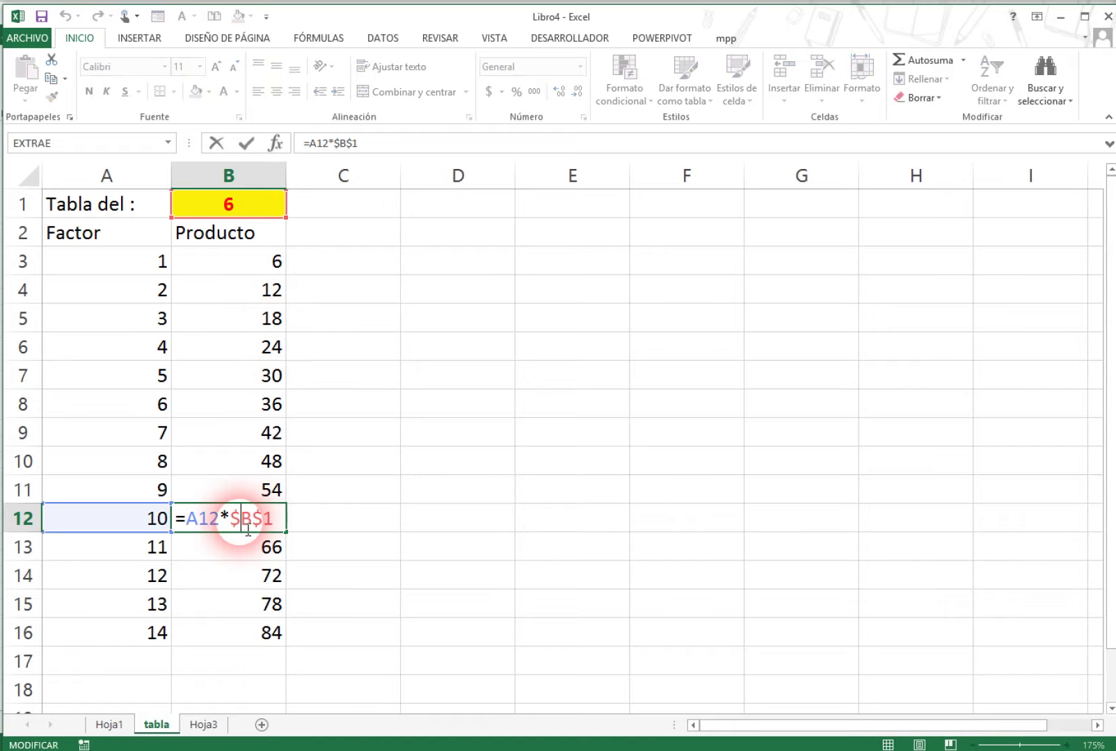
pyautogui.press('Escape')
# Step: Set the table number in cell B1 to 1,25
pyautogui.click(229, 205)
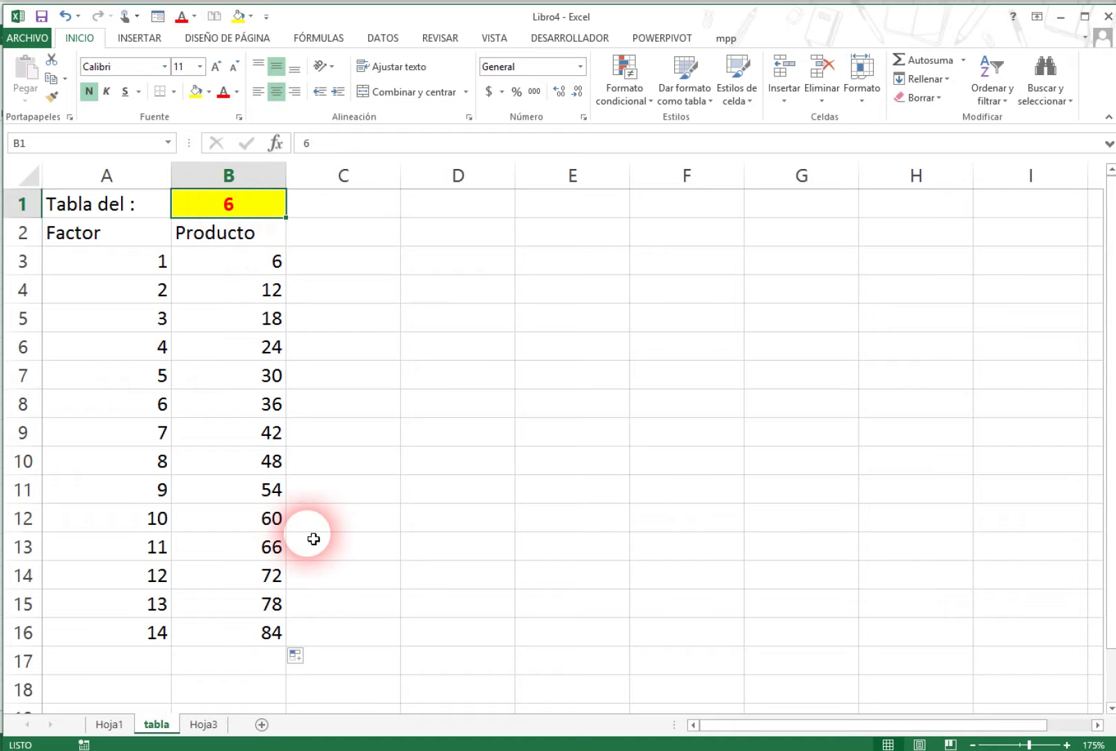
pyautogui.write('1,25')
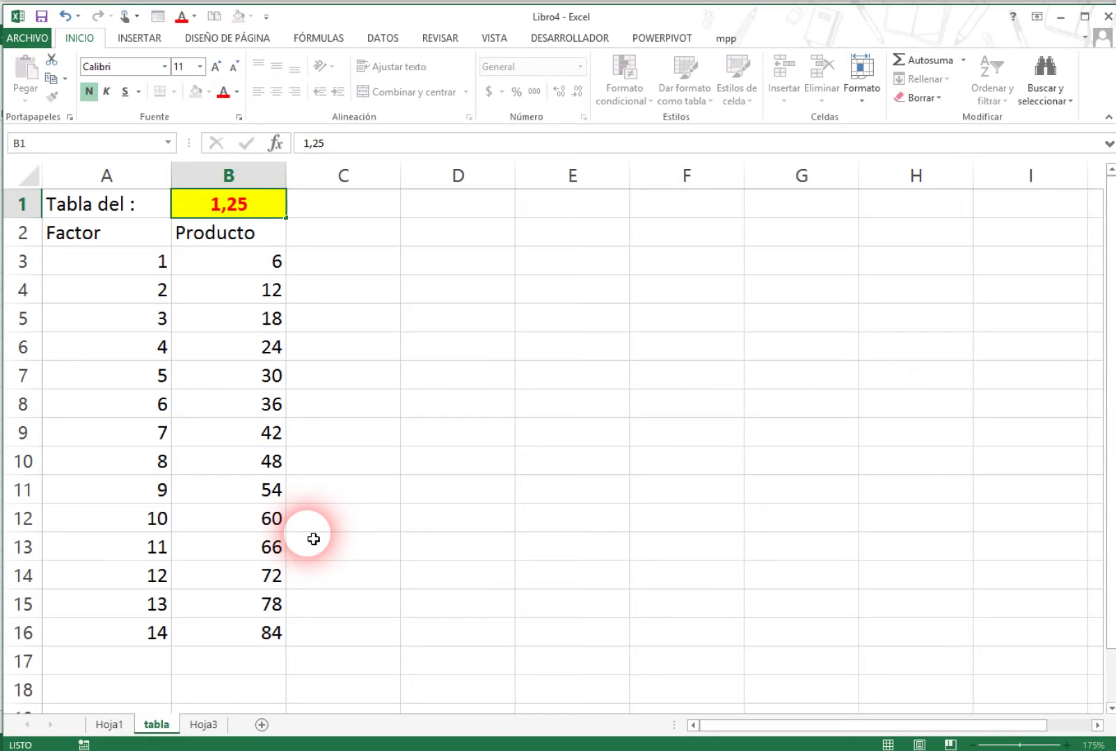
pyautogui.press('Return')
pyautogui.press('Up')
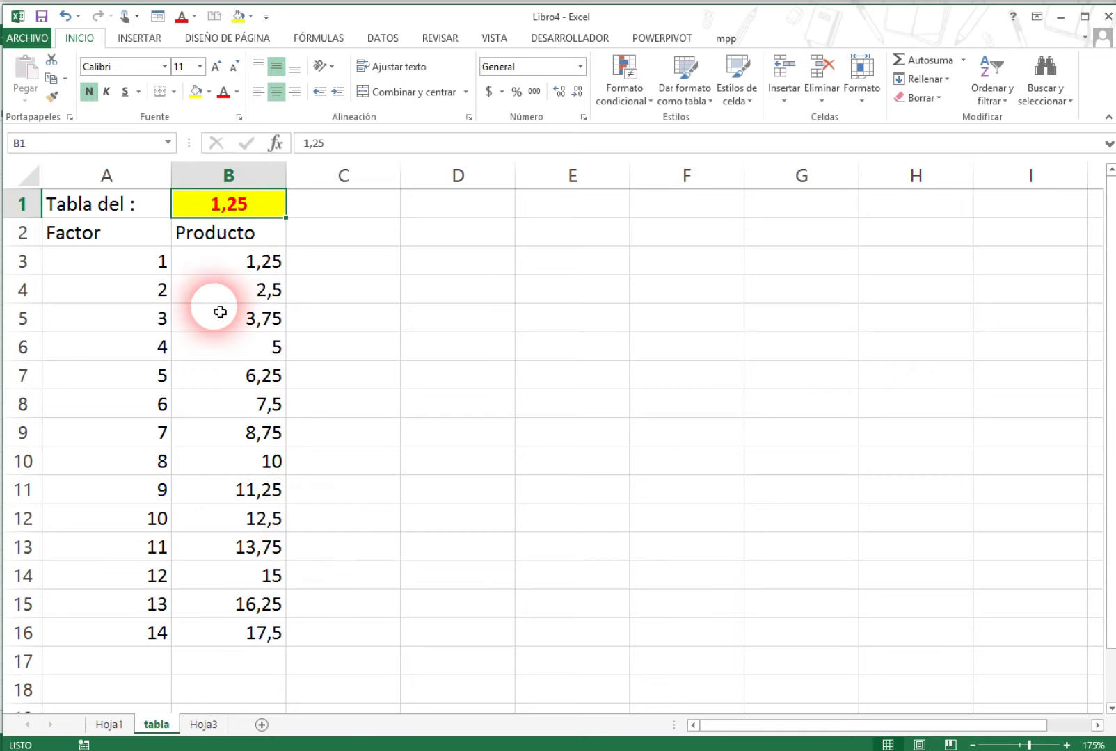
# Step: Format the products in B3:B16 with two decimal places, trying both fewer and more decimals
pyautogui.click(254, 262)
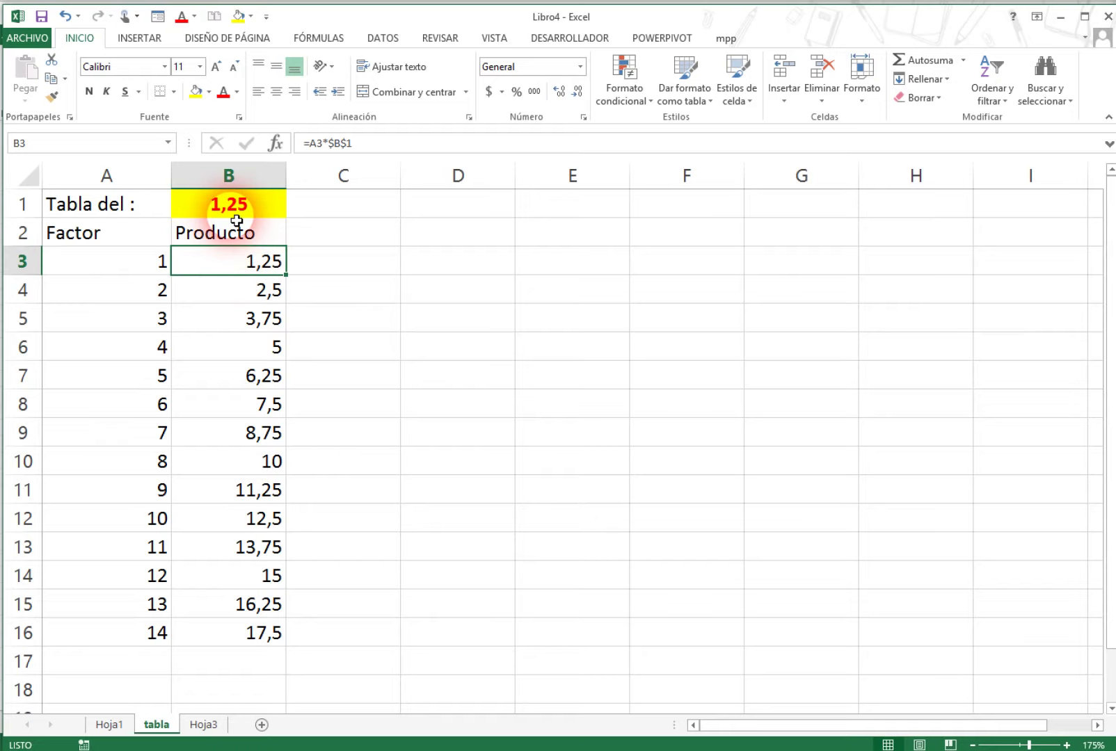
pyautogui.moveTo(229, 259); pyautogui.dragTo(226, 638)
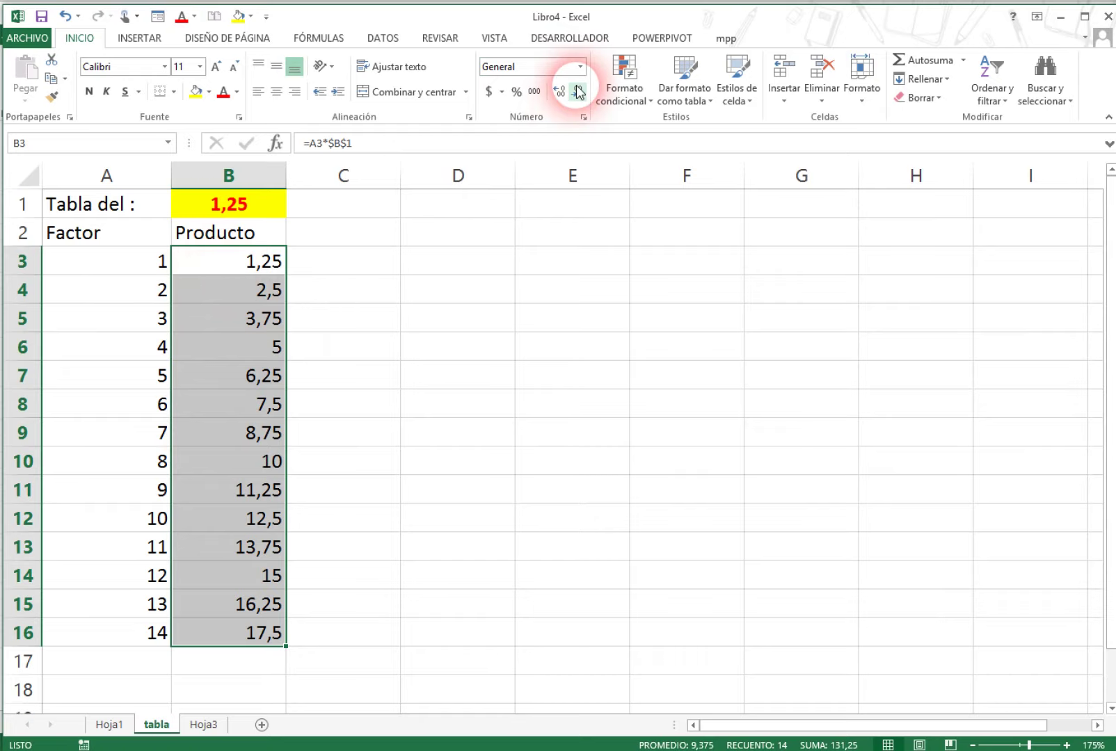
pyautogui.click(578, 90)
pyautogui.click(560, 91)
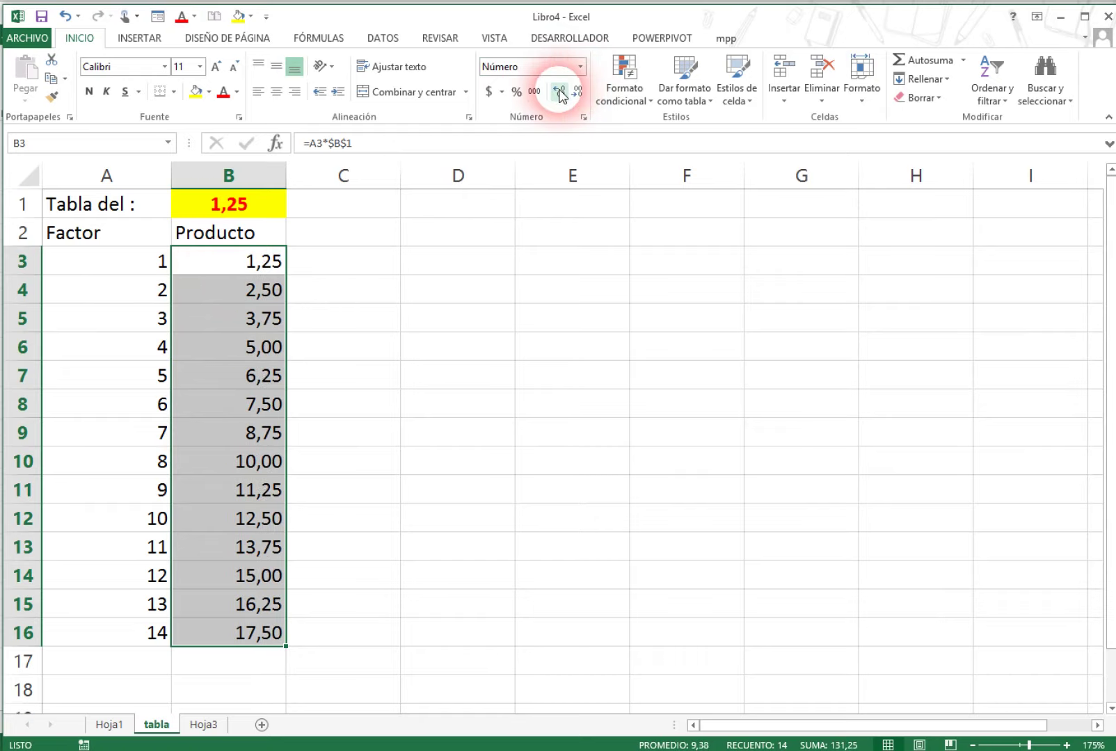
pyautogui.click(560, 91)
pyautogui.click(577, 91)
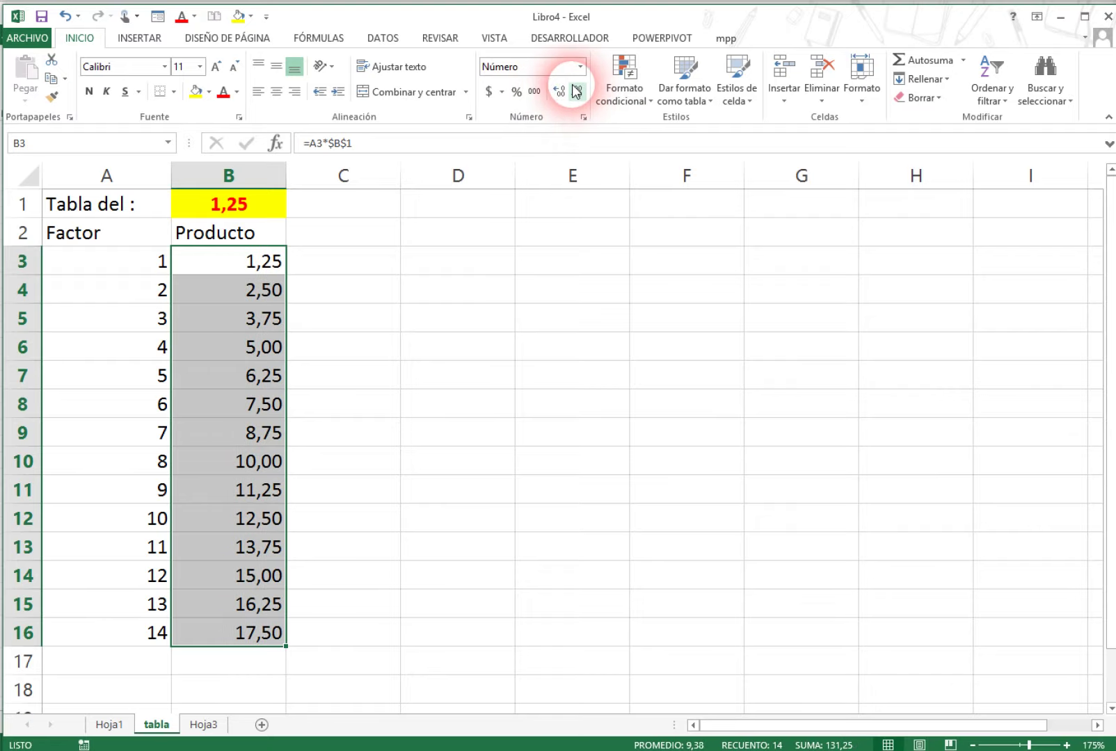
pyautogui.click(458, 334)
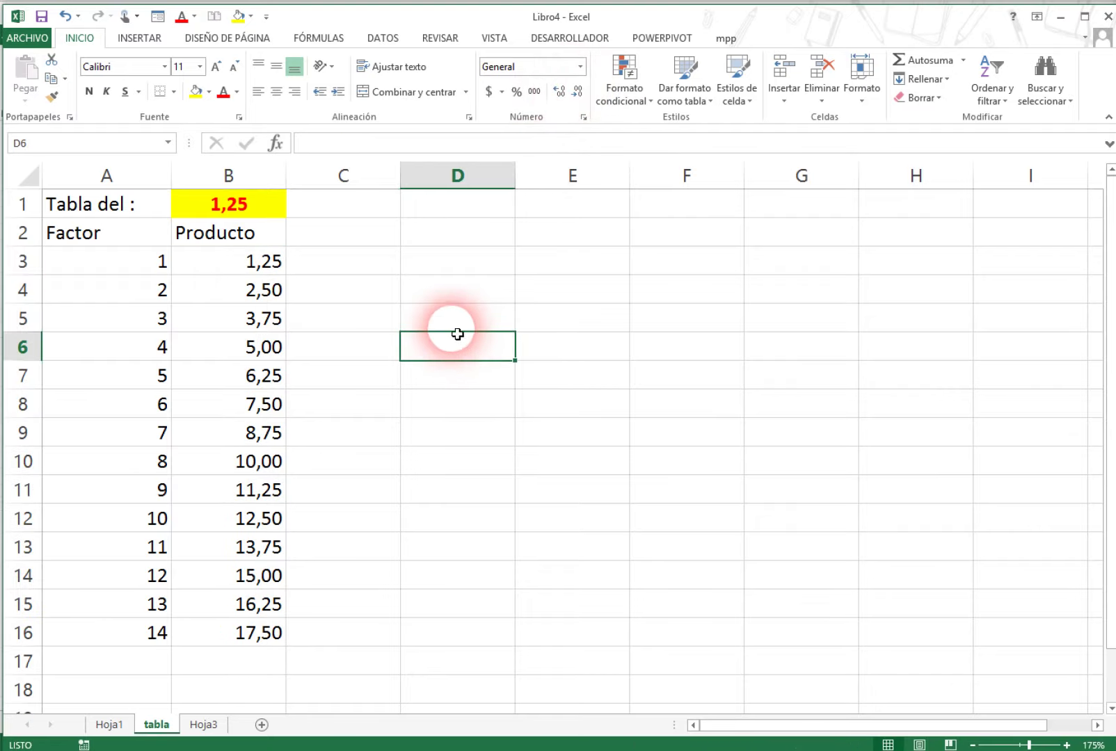
# Step: Undo the decimal formatting and the B1 change, and redo only the 1,25 entry in B1
pyautogui.hotkey('ctrl', 'z')
pyautogui.hotkey('ctrl', 'z')
pyautogui.hotkey('ctrl', 'z')
pyautogui.hotkey('ctrl', 'z')
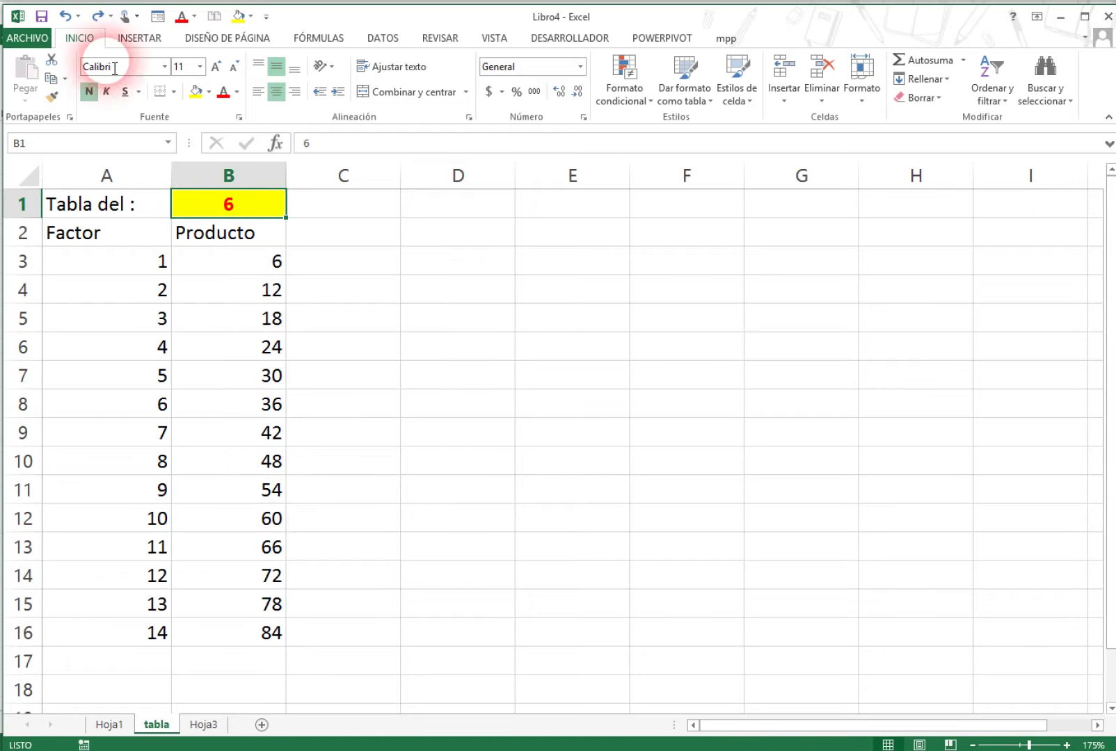
pyautogui.click(97, 15)
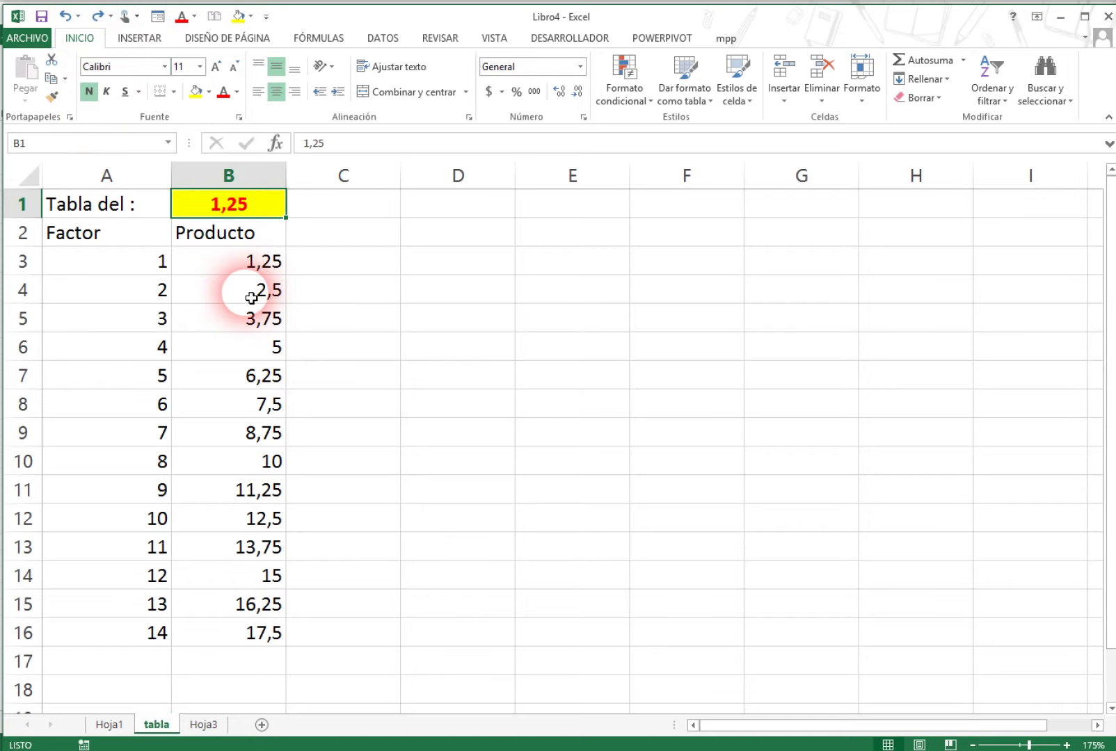
# Step: Clear the product cells B4:B16, undo the clearing, and clear them again
pyautogui.moveTo(232, 292); pyautogui.dragTo(222, 630)
pyautogui.press('Delete')
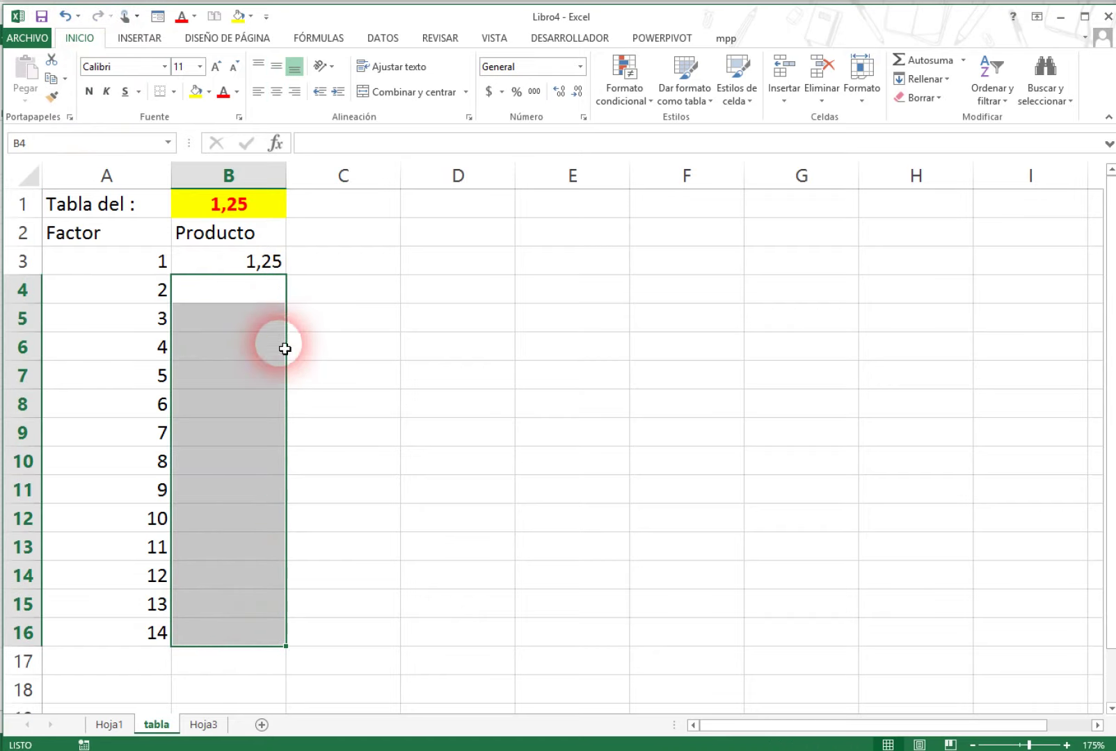
pyautogui.hotkey('ctrl', 'z')
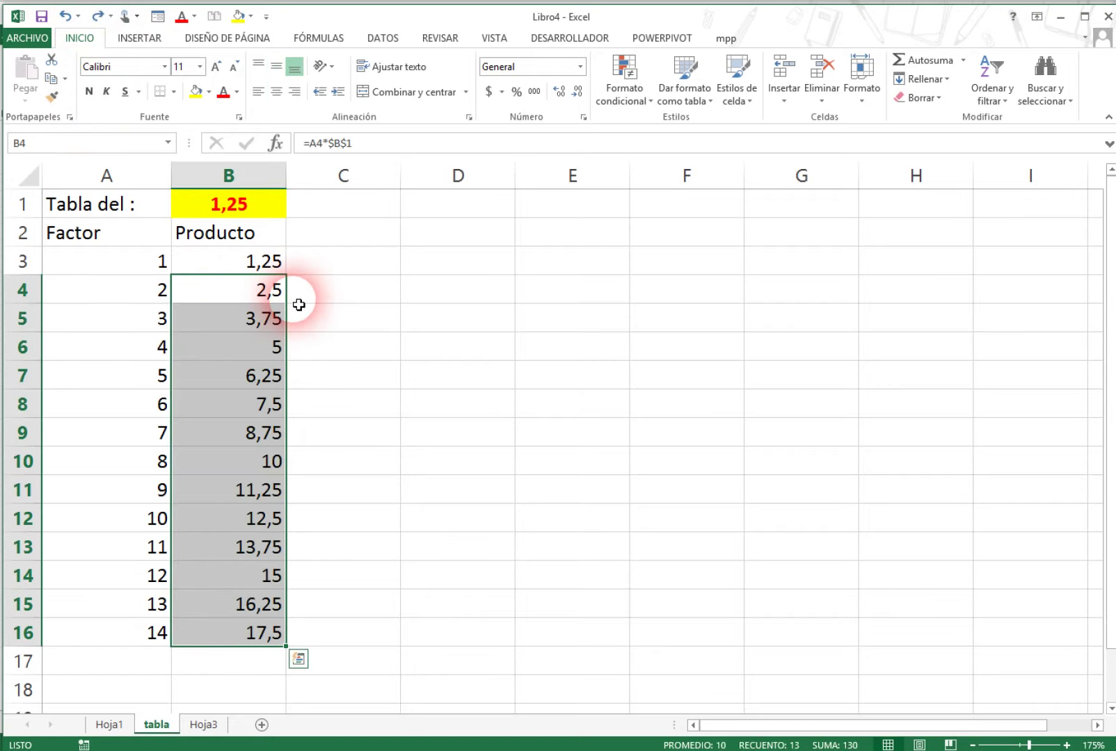
pyautogui.press('Delete')
# Step: Try formatting B3 with two decimals and filling it down to B16, and undo back to before B4:B16 were cleared
pyautogui.click(254, 271)
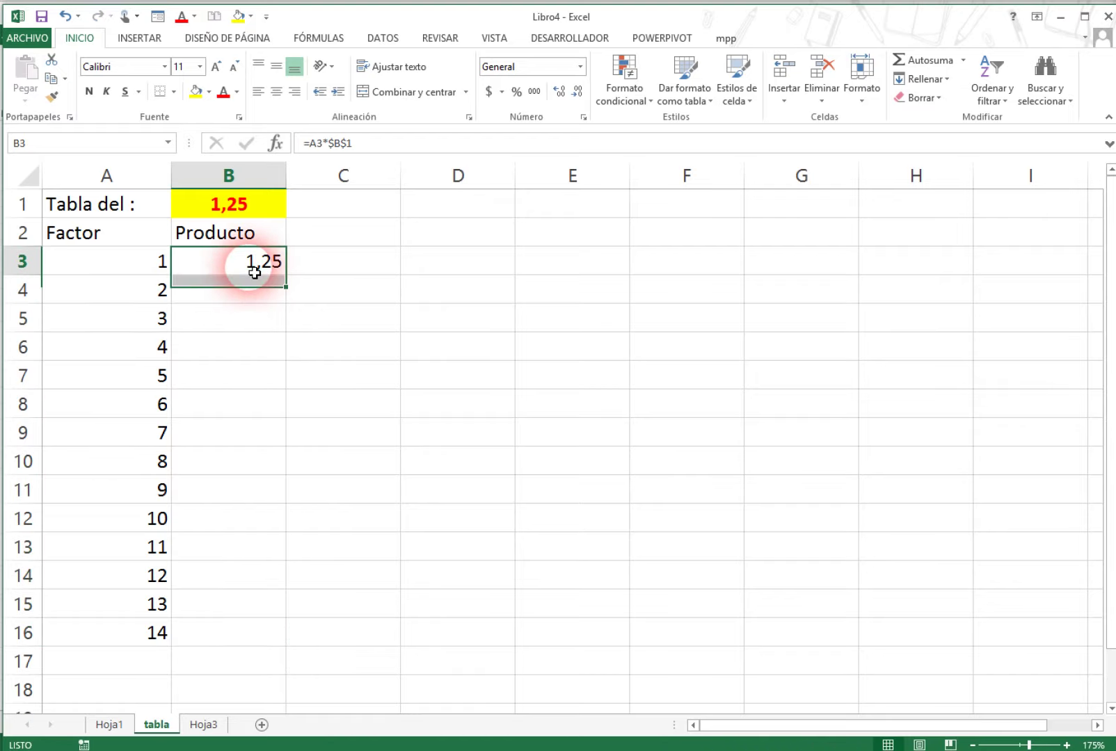
pyautogui.click(561, 92)
pyautogui.click(563, 92)
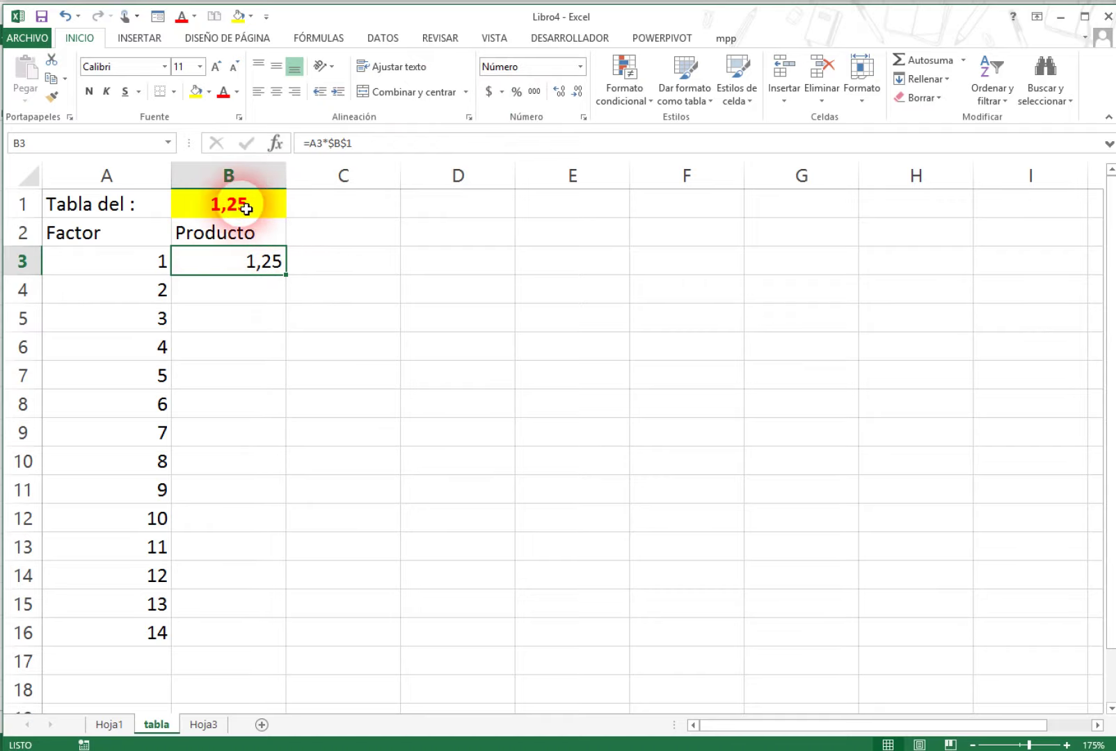
pyautogui.doubleClick(293, 280)
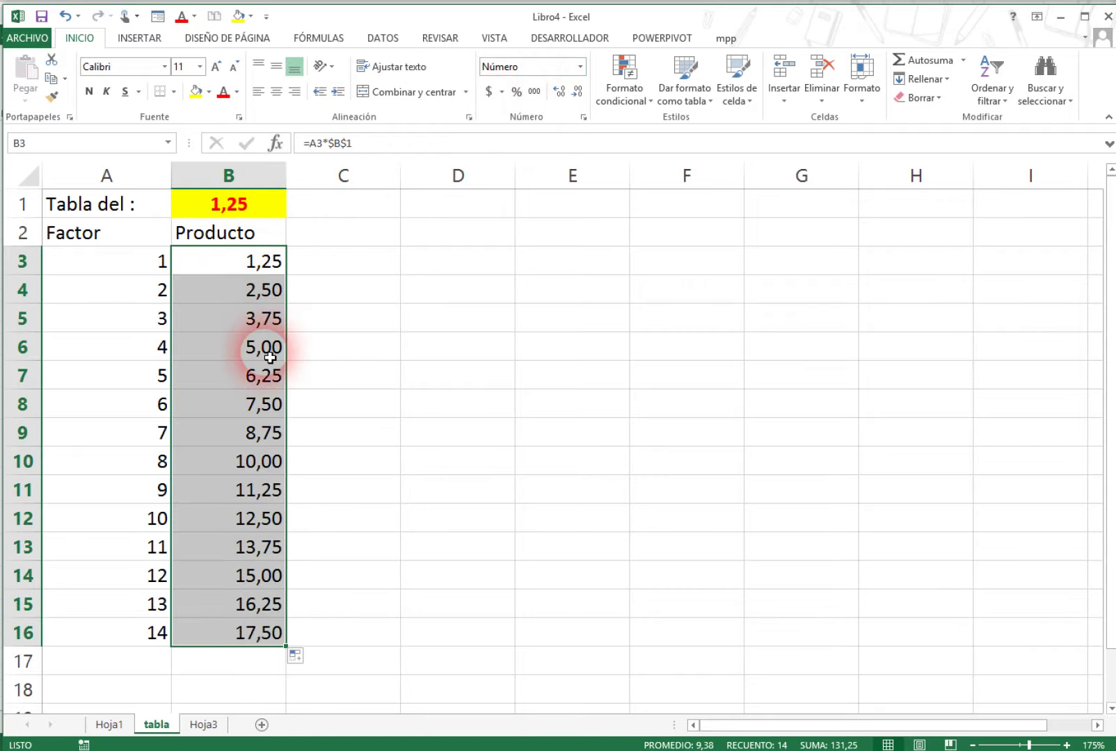
pyautogui.hotkey('ctrl', 'z')
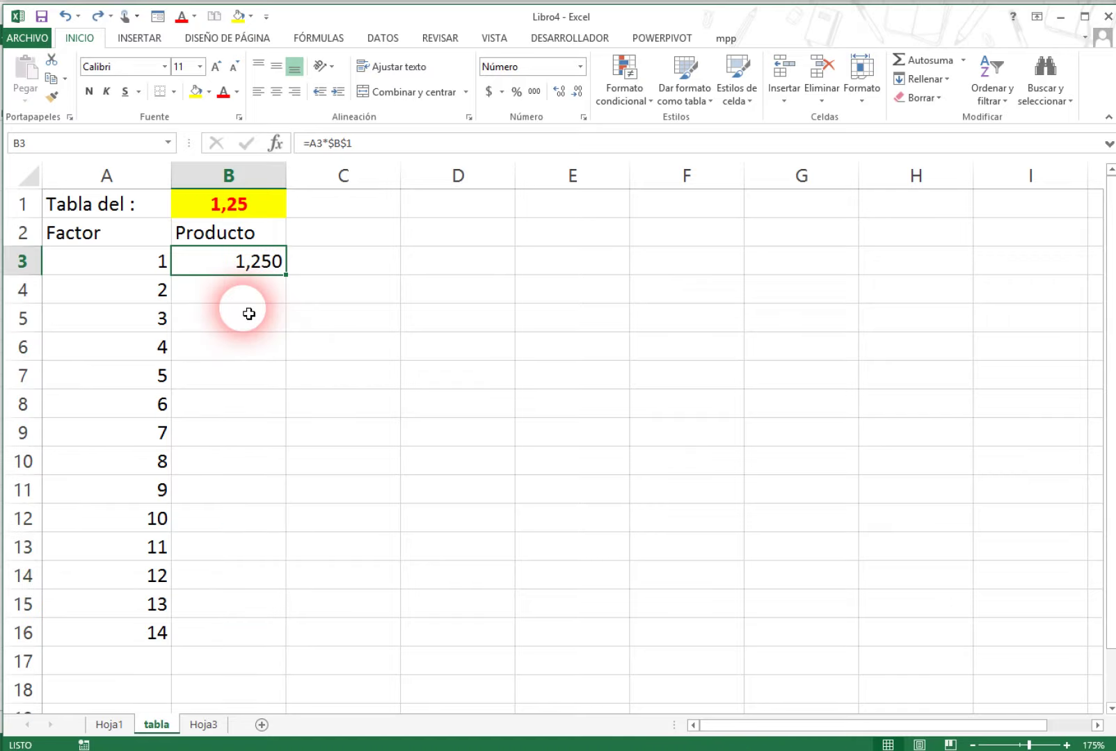
pyautogui.hotkey('ctrl', 'z')
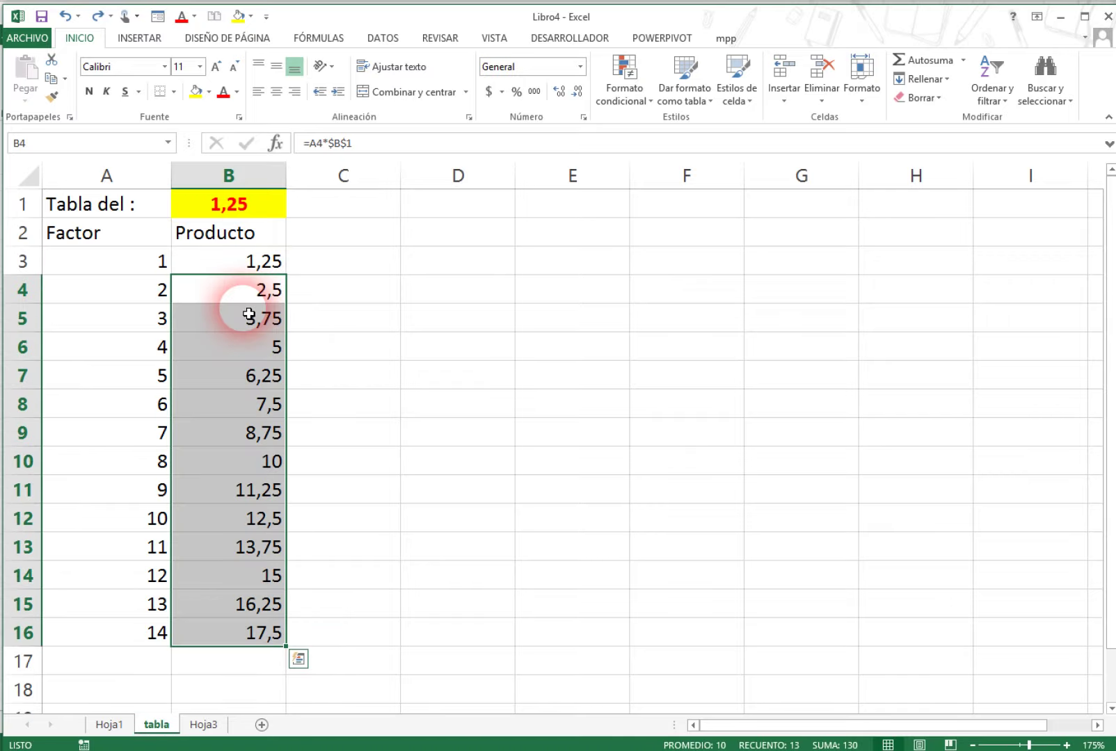
# Step: Try copying the General number format of B3 onto B4:B16 with Format Painter
pyautogui.click(229, 266)
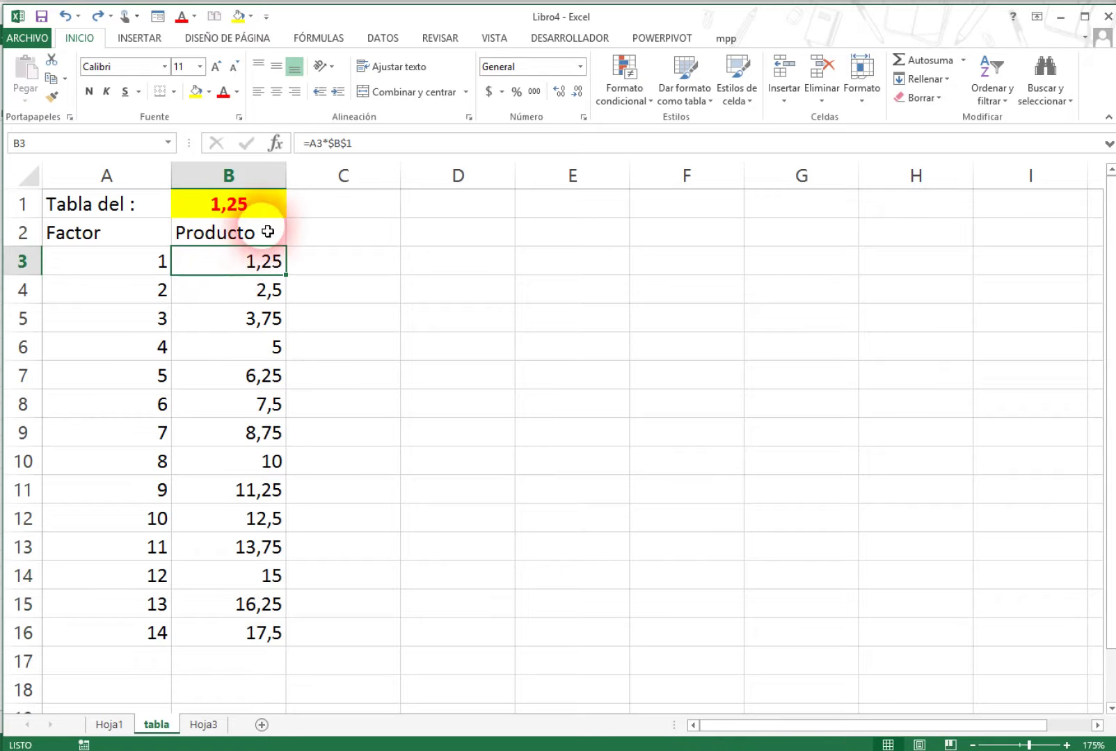
pyautogui.click(54, 100)
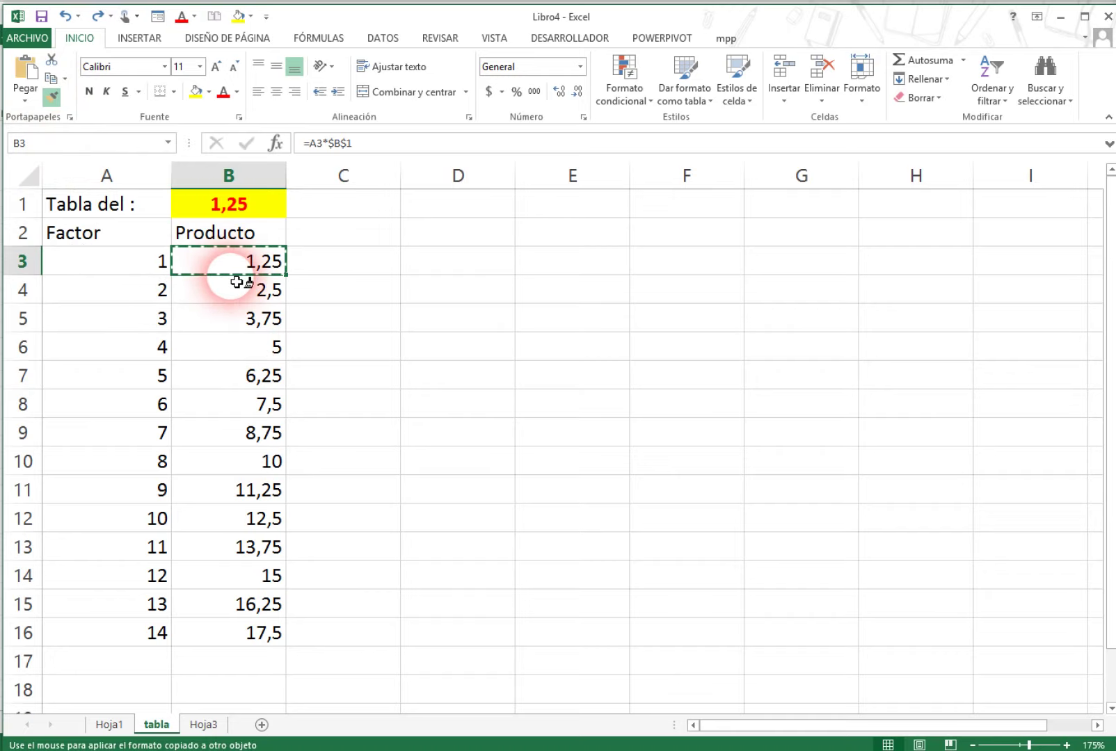
pyautogui.moveTo(231, 286); pyautogui.dragTo(229, 648)
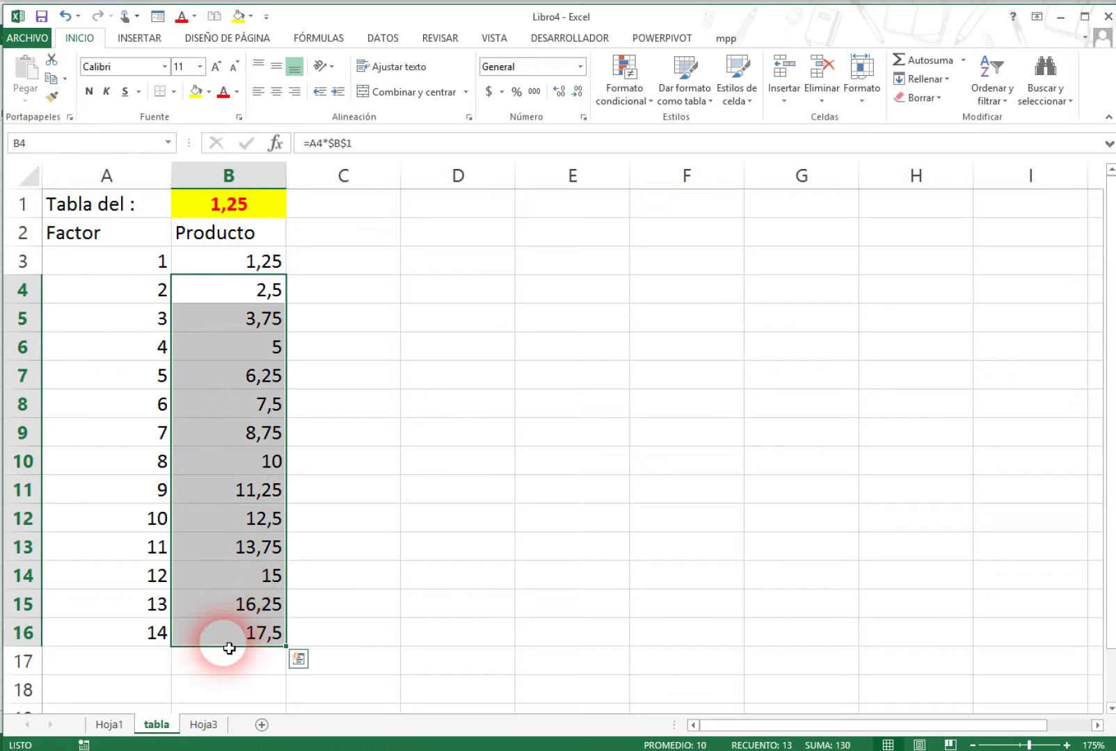
pyautogui.click(248, 259)
pyautogui.moveTo(237, 289); pyautogui.dragTo(245, 632)
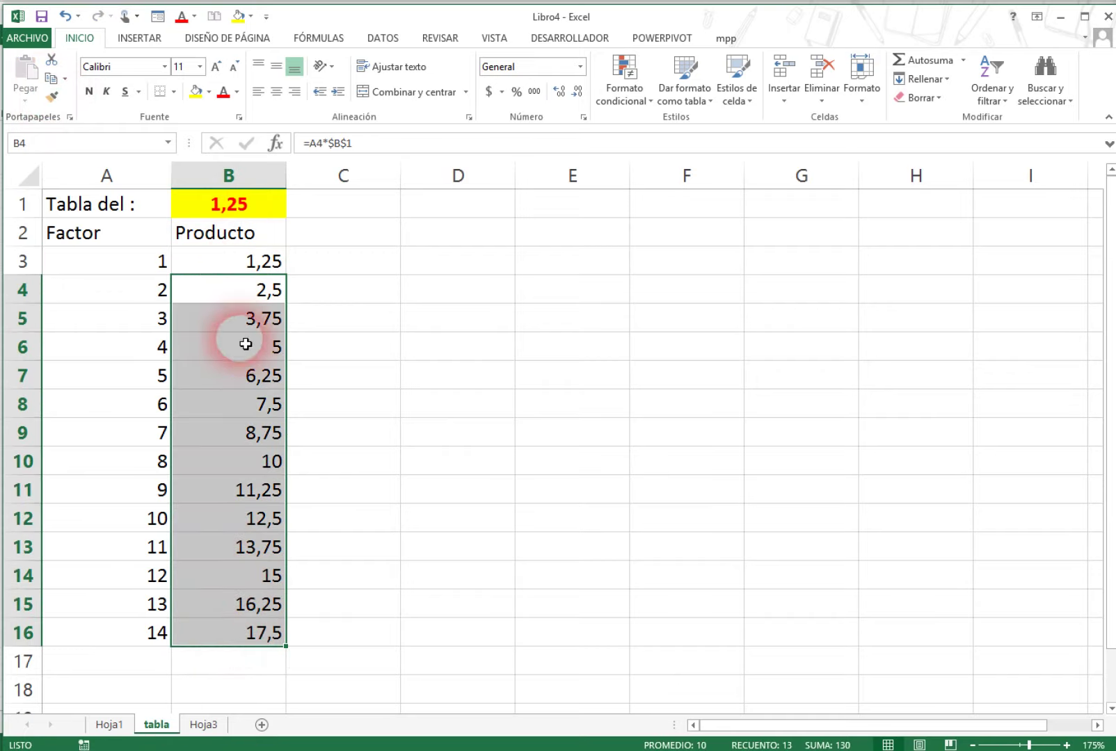
# Step: Format B3 with two decimal places and copy its format onto B4:B16 with Format Painter
pyautogui.click(242, 258)
pyautogui.click(560, 91)
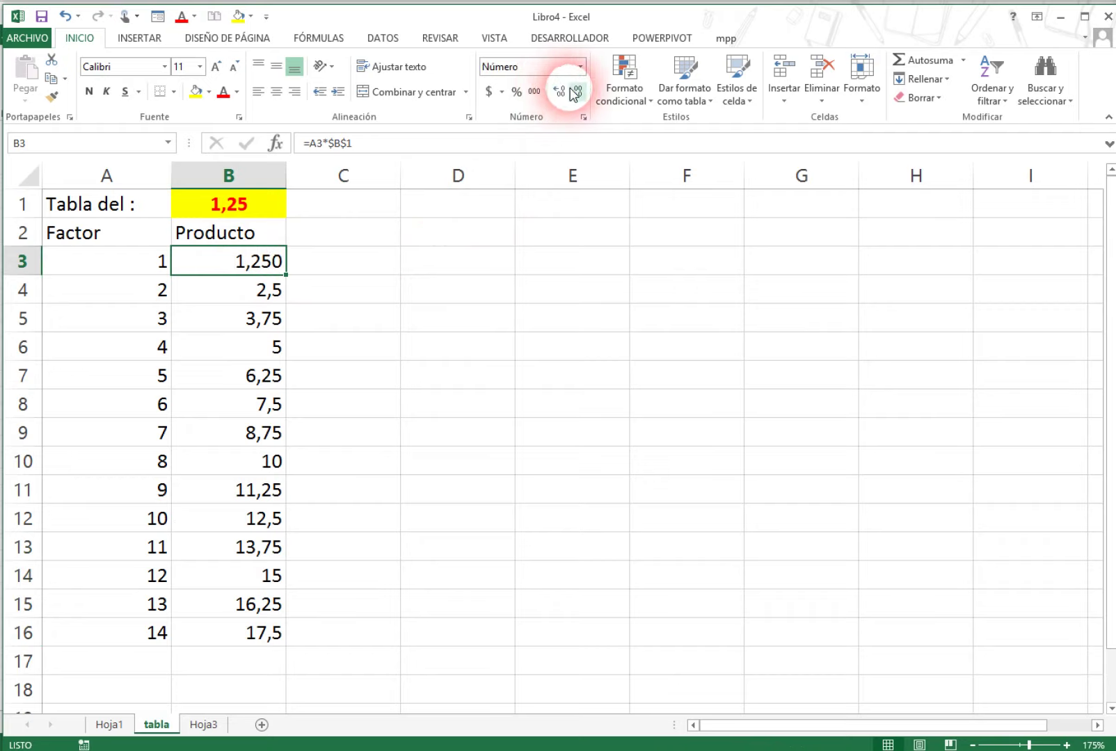
pyautogui.click(577, 91)
pyautogui.click(51, 96)
pyautogui.moveTo(211, 299)
pyautogui.mouseDown()
pyautogui.moveTo(224, 660)
pyautogui.moveTo(224, 640)
pyautogui.mouseUp()
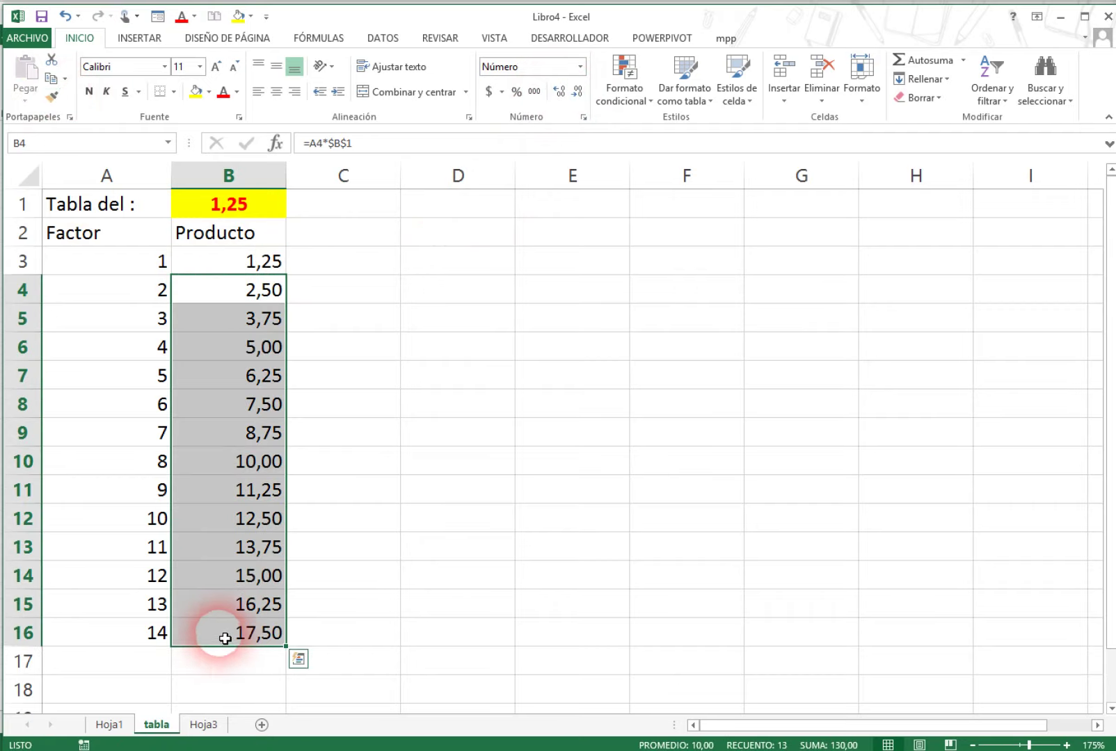
pyautogui.click(249, 465)
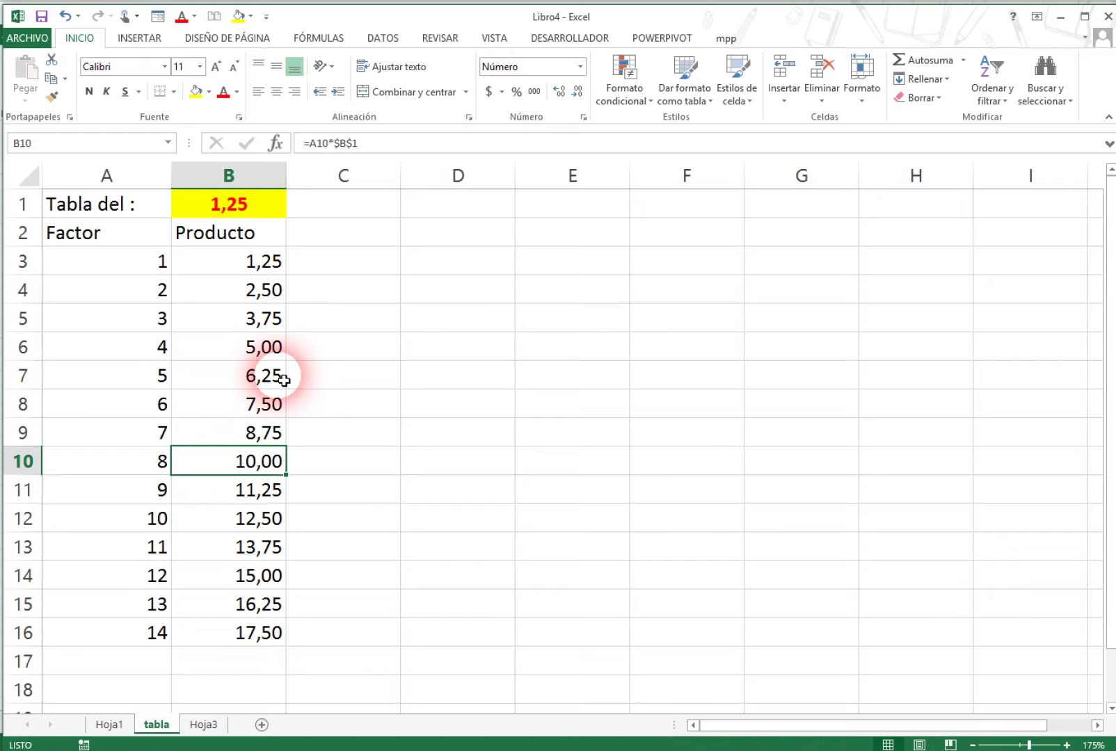
# Step: Set the table number in cell B1 to 7
pyautogui.click(219, 205)
pyautogui.write('7')
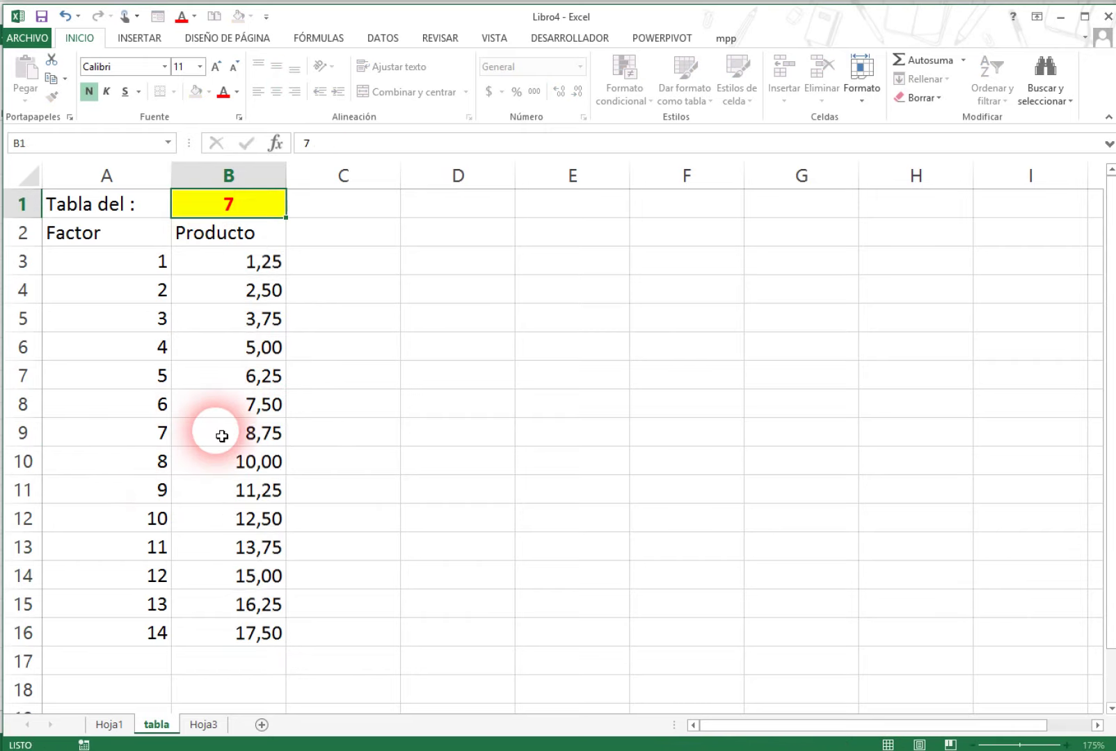
pyautogui.press('Return')
pyautogui.press('Up')
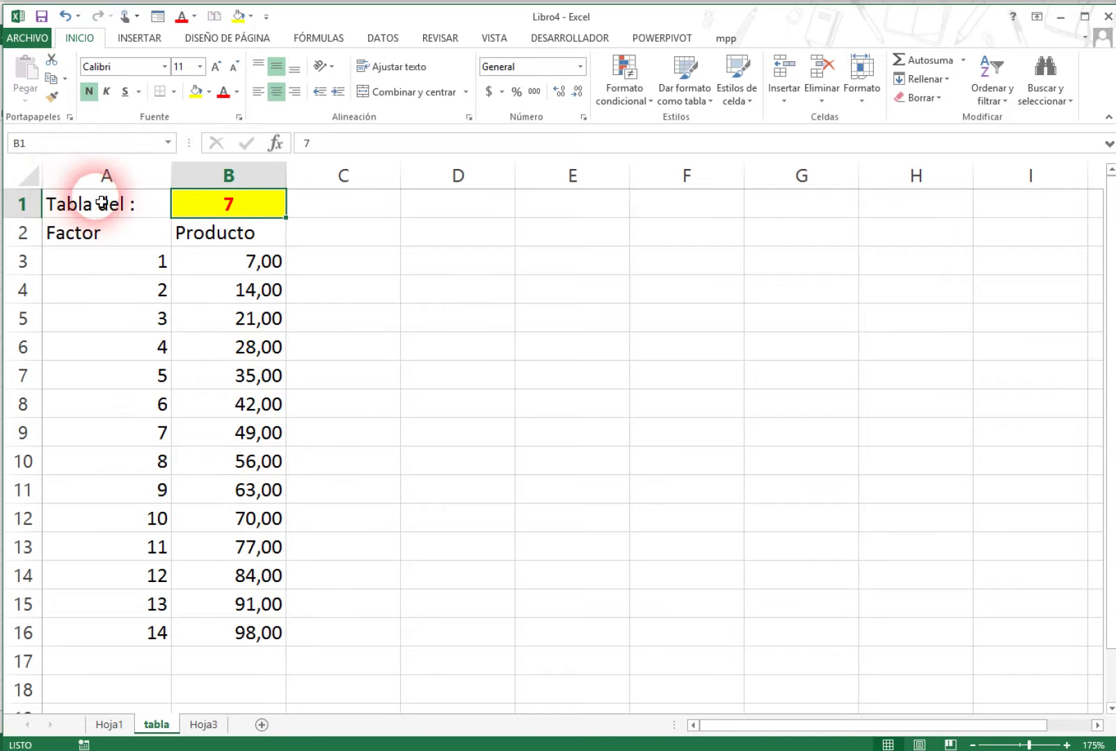
# Step: Narrow the empty column C beside the products to about half its width
pyautogui.click(173, 91)
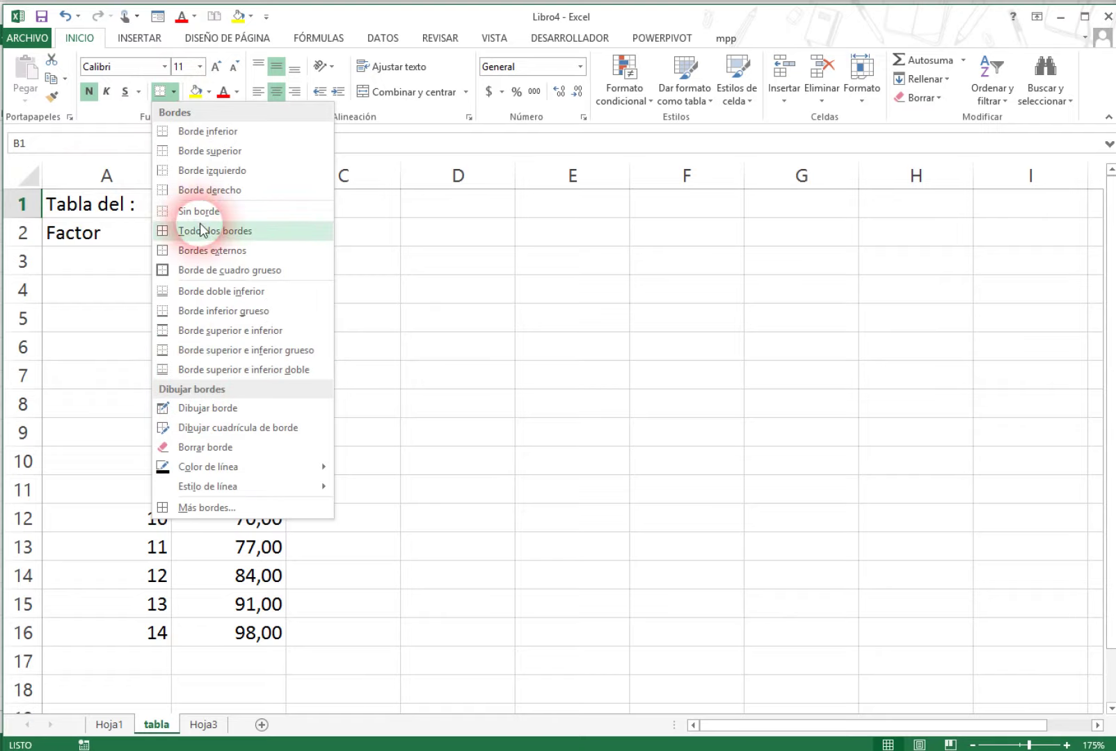
pyautogui.click(402, 264)
pyautogui.click(348, 257)
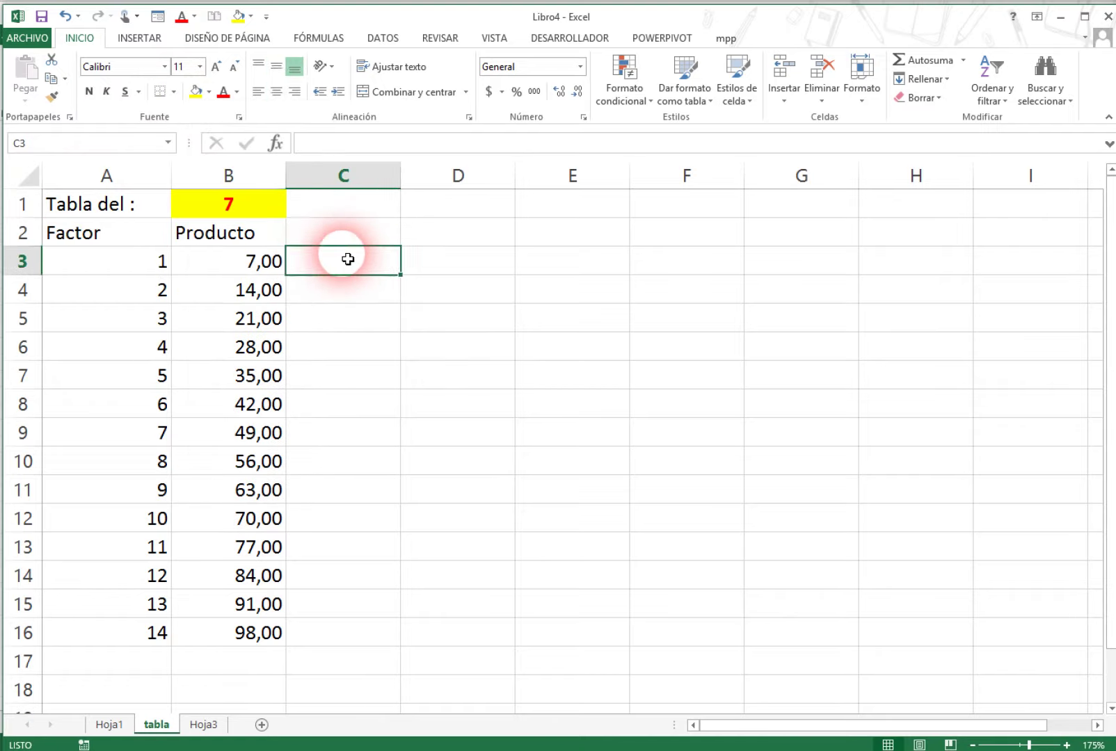
pyautogui.moveTo(402, 182); pyautogui.dragTo(341, 182)
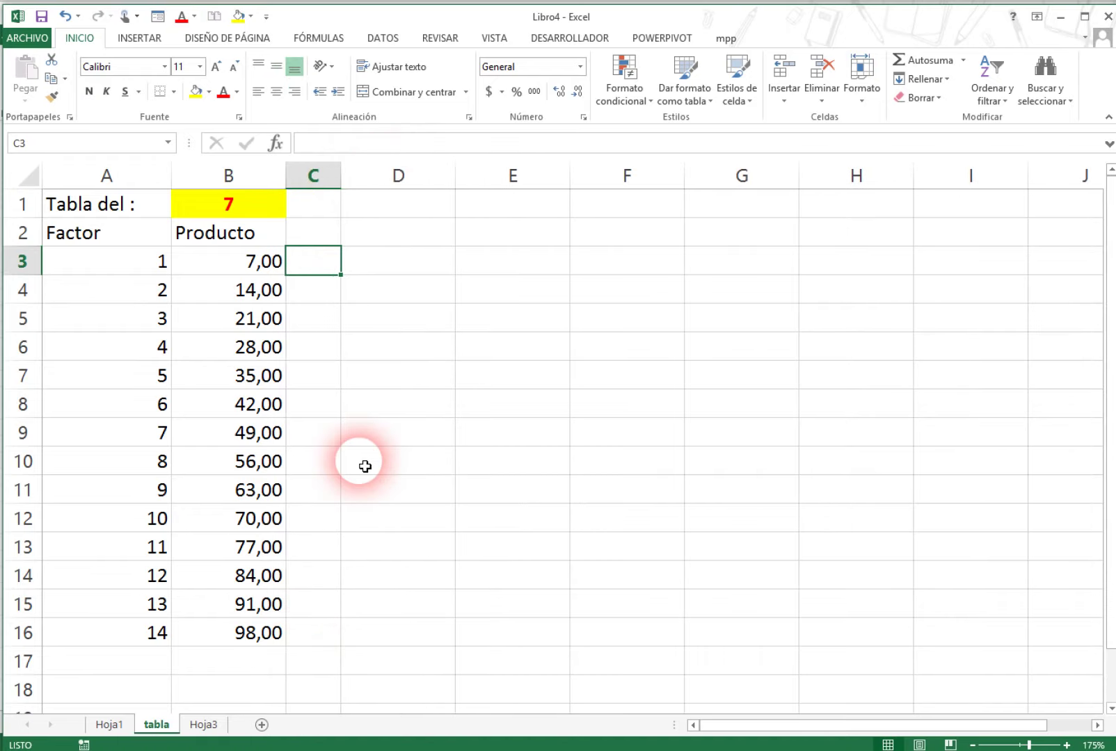
# Step: Enter "lunes" in cell D3 and fill the weekday series down through D12
pyautogui.click(130, 271)
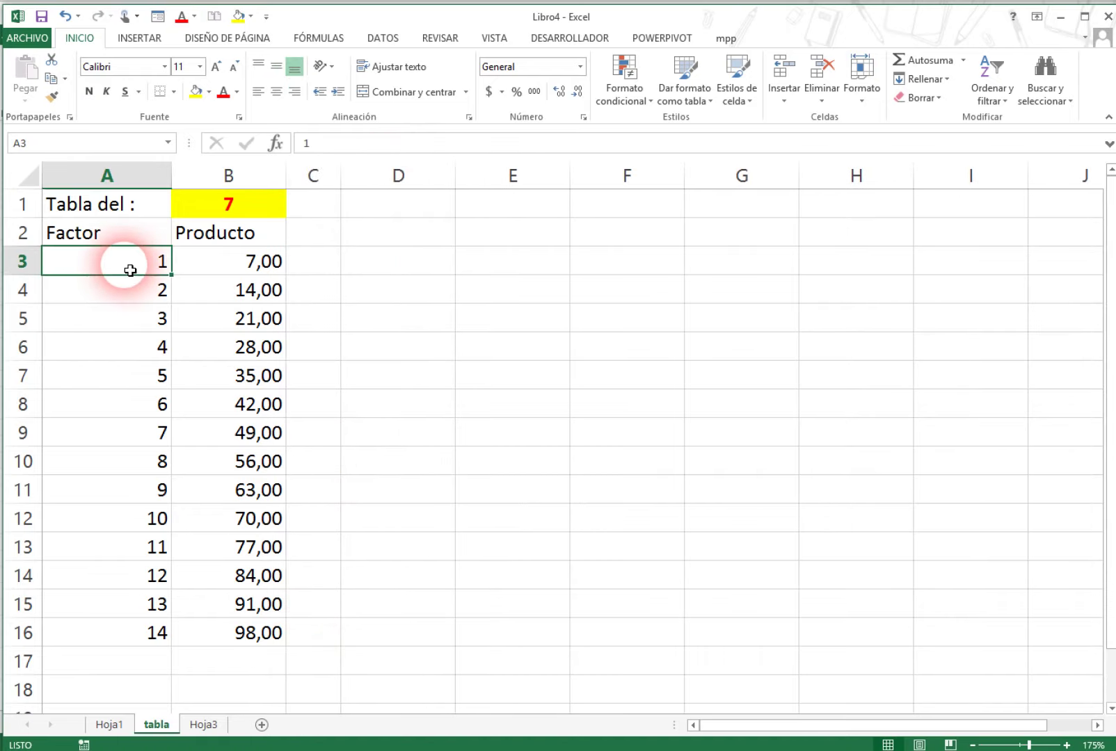
pyautogui.click(424, 265)
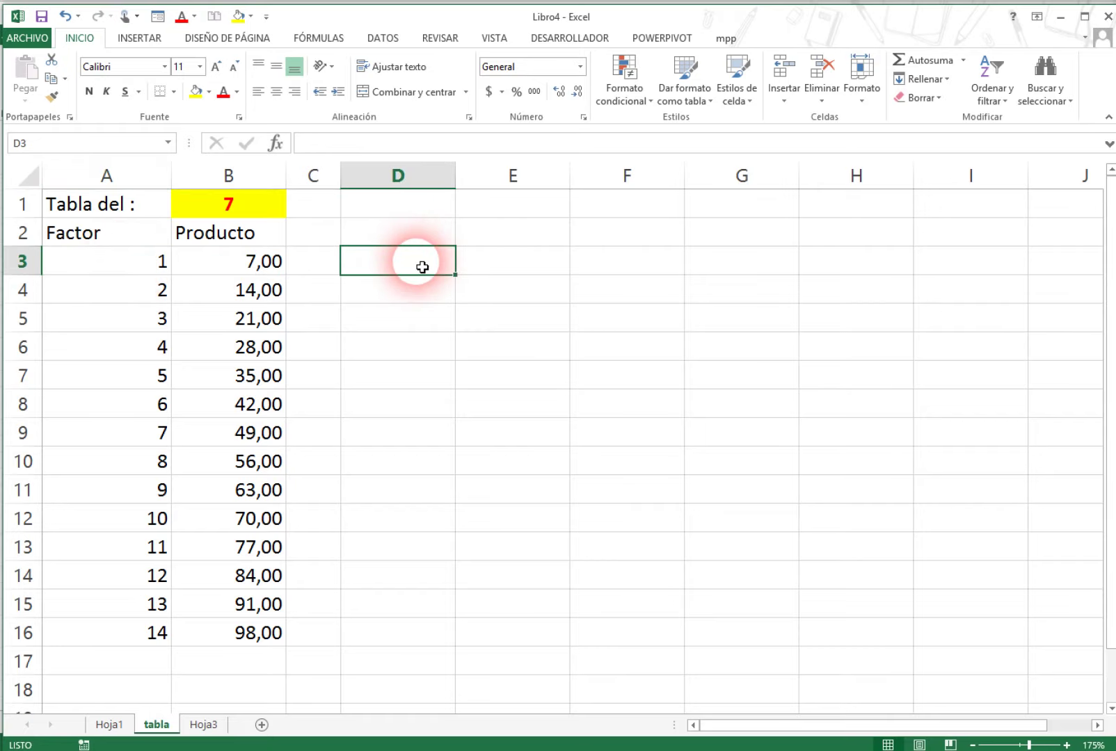
pyautogui.doubleClick(423, 268)
pyautogui.press('Return')
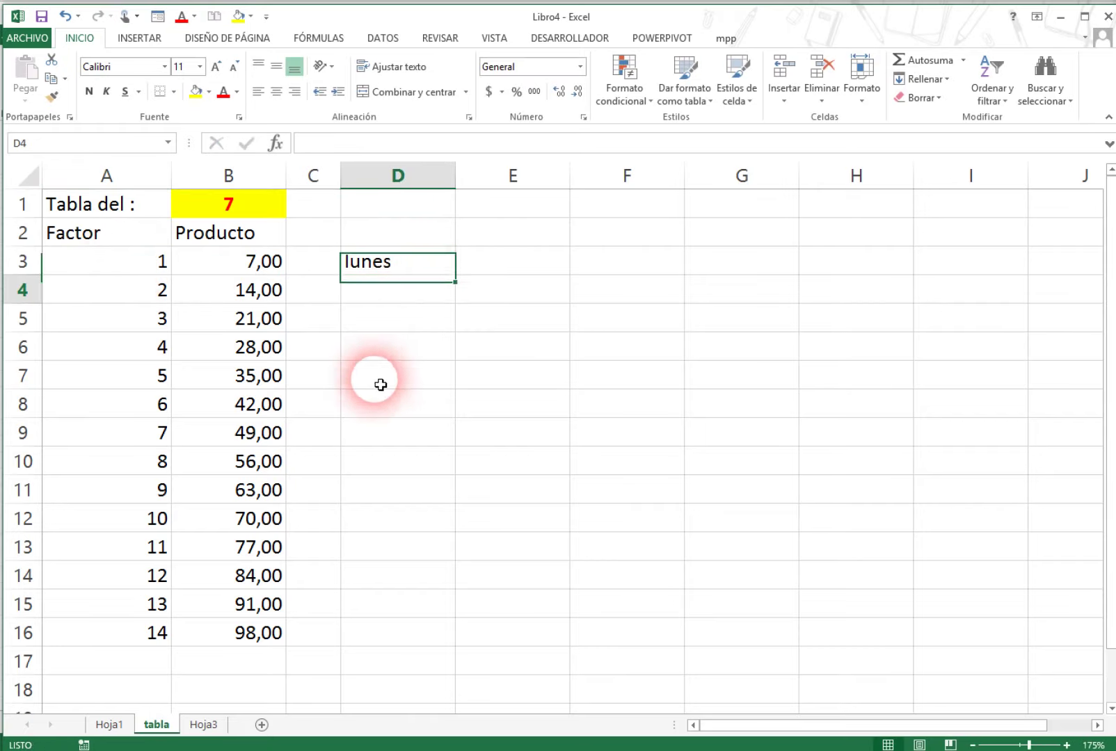
pyautogui.press('Up')
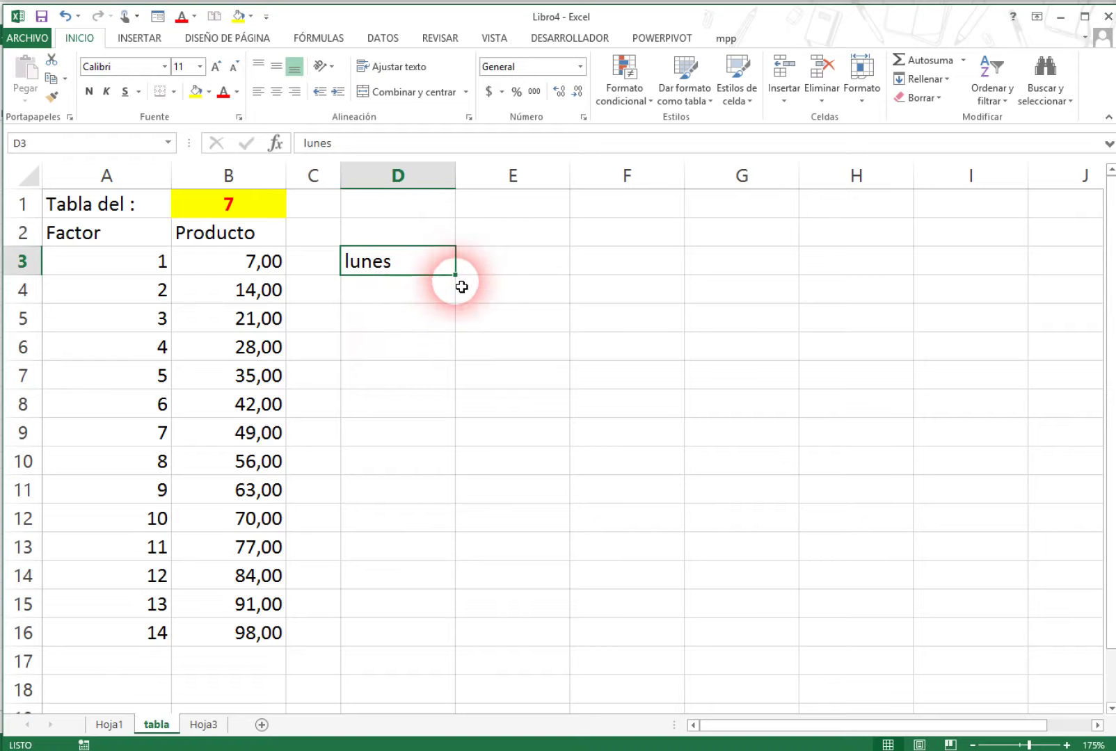
pyautogui.moveTo(462, 284); pyautogui.dragTo(408, 541)
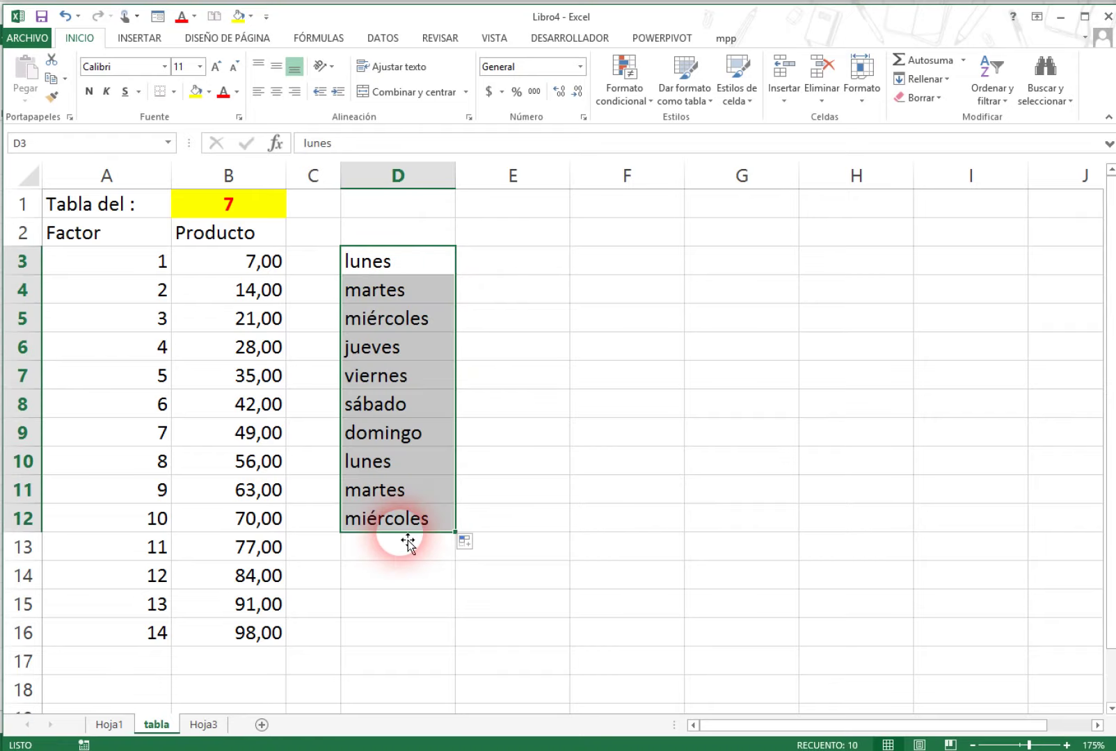
# Step: Enter "mayo" in cell E3, fill the month series down through E13, and clear the filled range
pyautogui.click(519, 271)
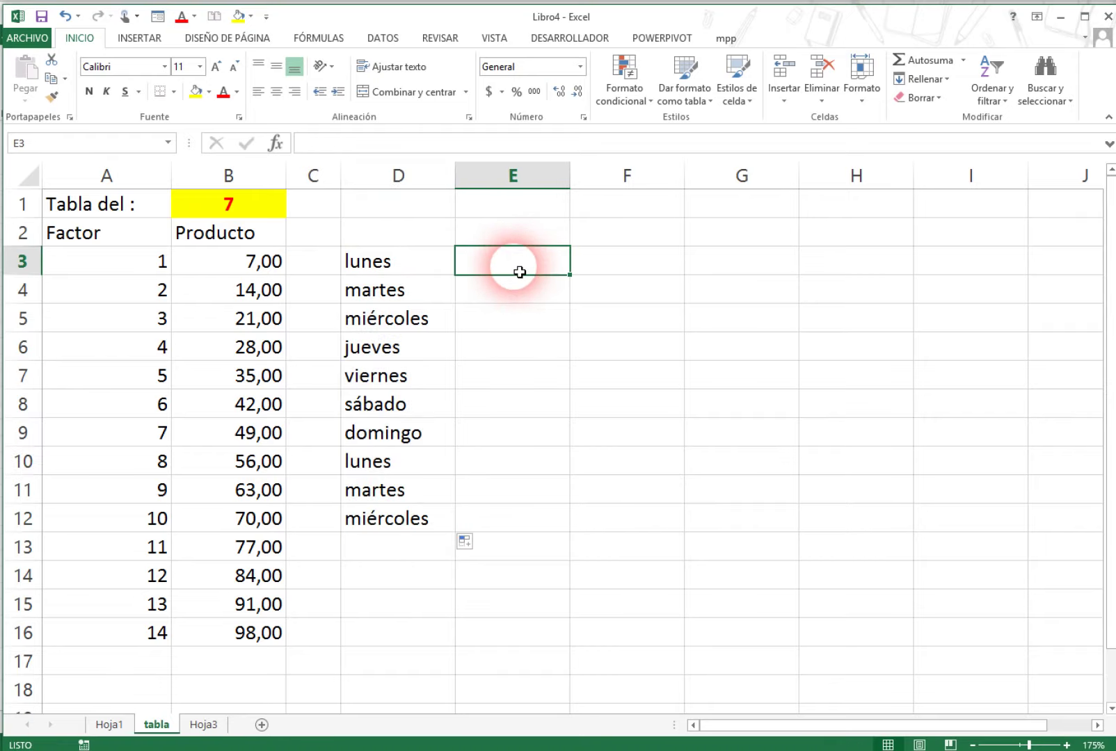
pyautogui.write('mayo')
pyautogui.press('Return')
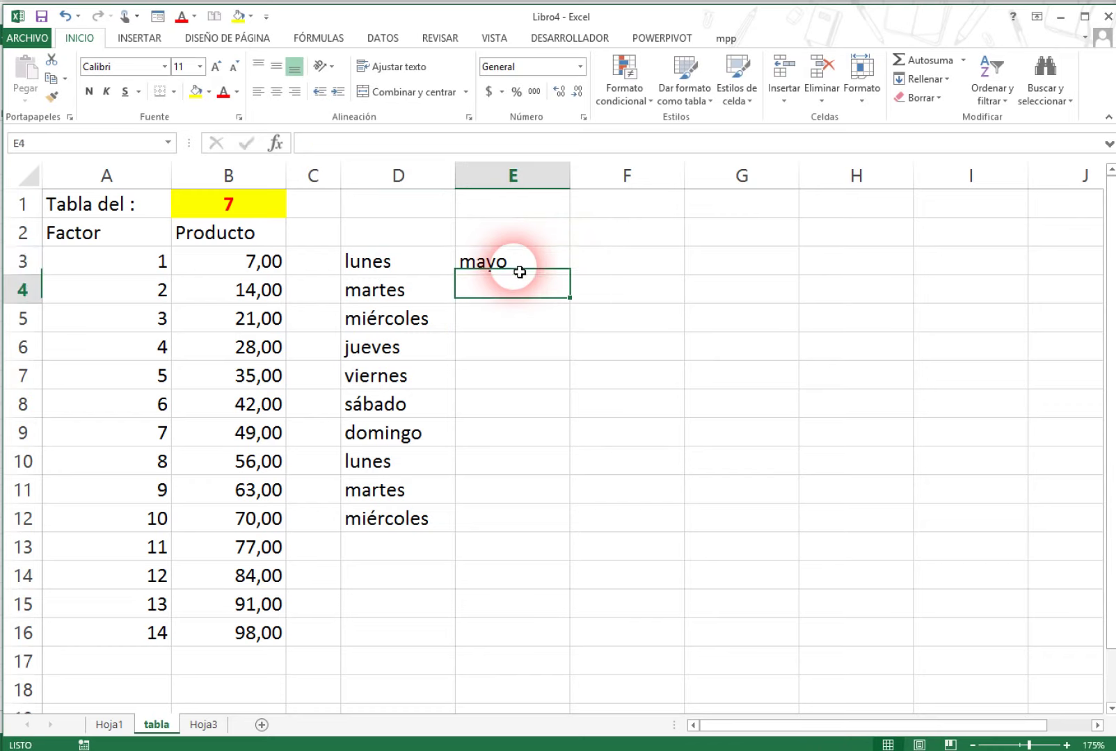
pyautogui.click(528, 271)
pyautogui.moveTo(575, 284); pyautogui.dragTo(561, 574)
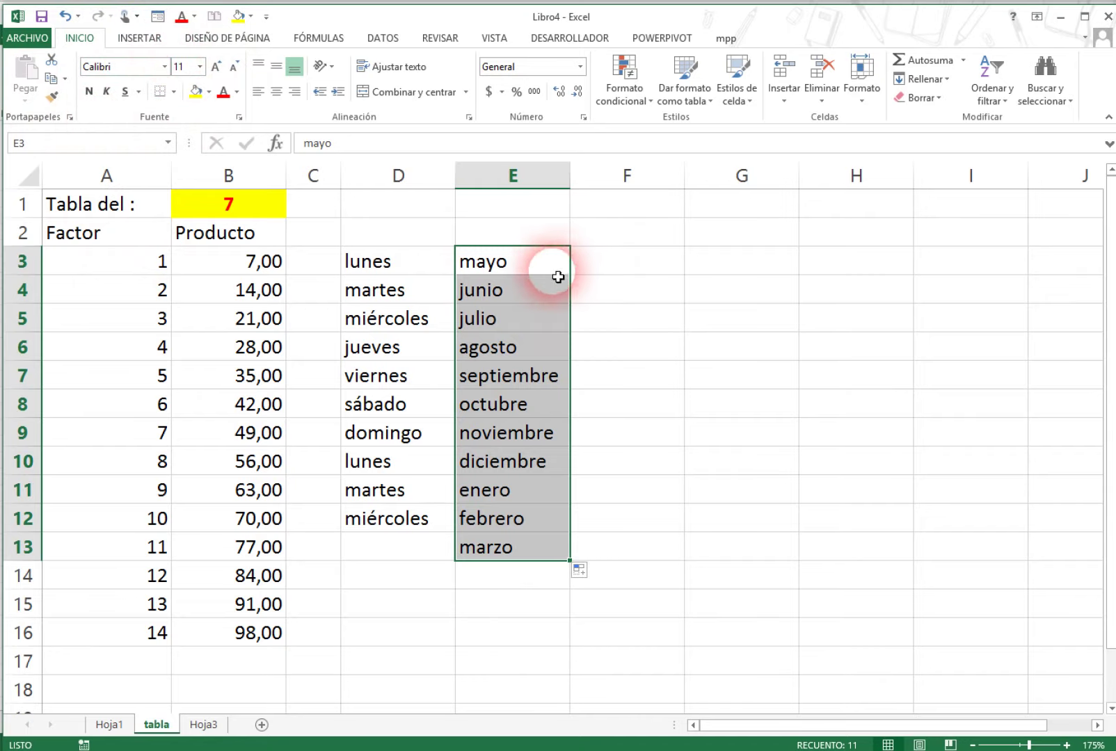
pyautogui.press('Delete')
# Step: Enter 0 in F3 and 0,25 in F4, and extend the series in steps of 0,25 down through F14
pyautogui.click(611, 265)
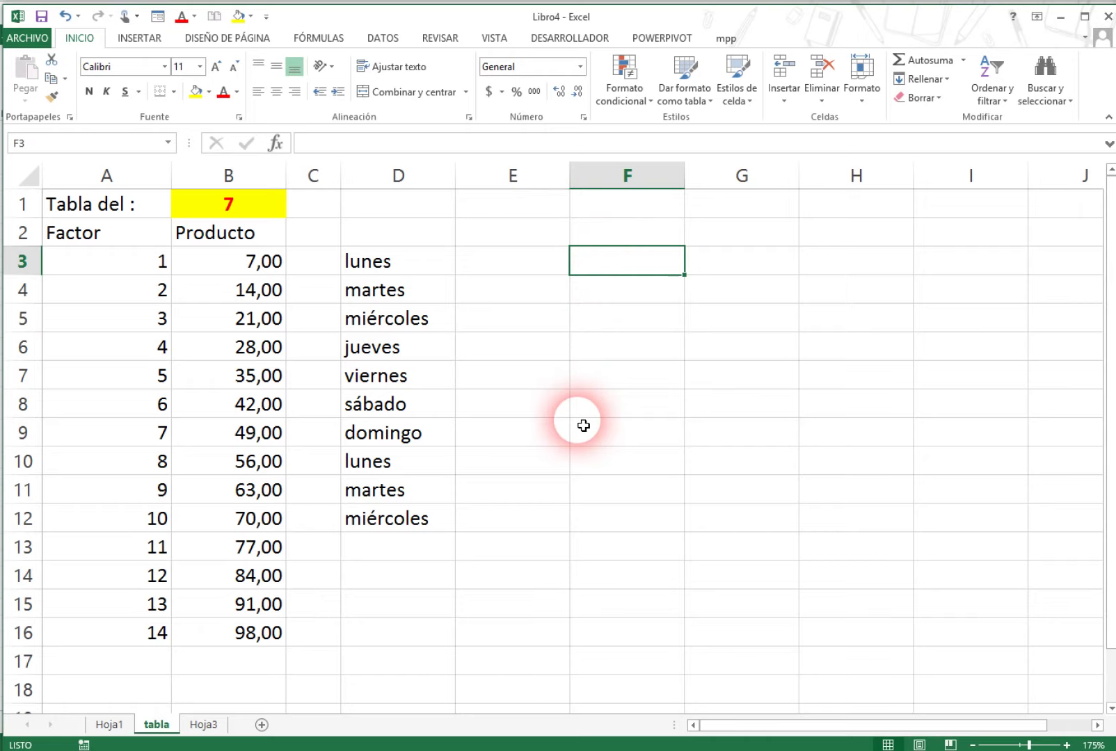
pyautogui.write('0')
pyautogui.press('Return')
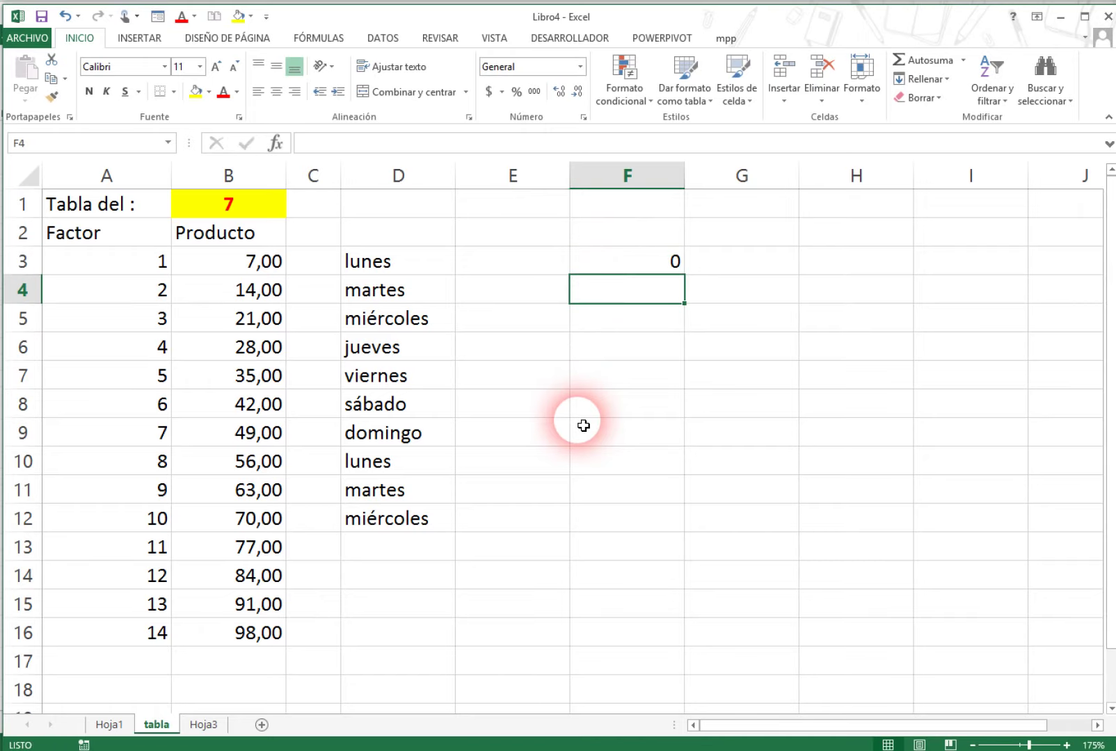
pyautogui.write('0,')
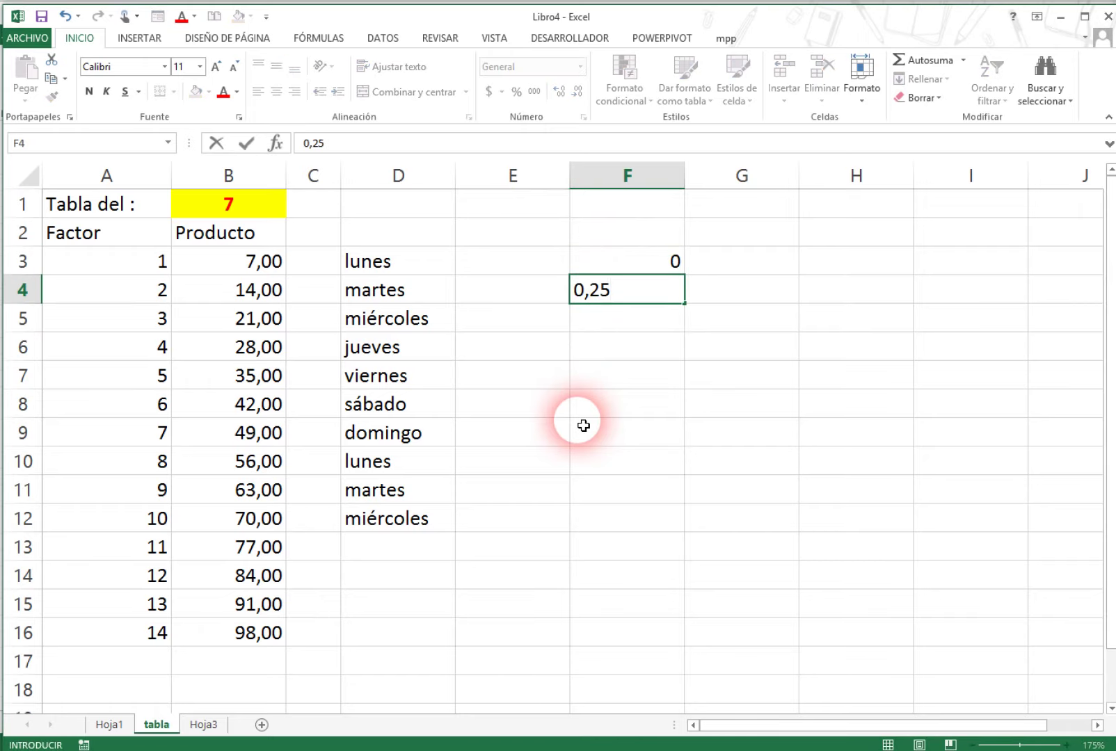
pyautogui.write('25')
pyautogui.hotkey('ctrl', 'Return')
pyautogui.moveTo(652, 271); pyautogui.dragTo(635, 597)
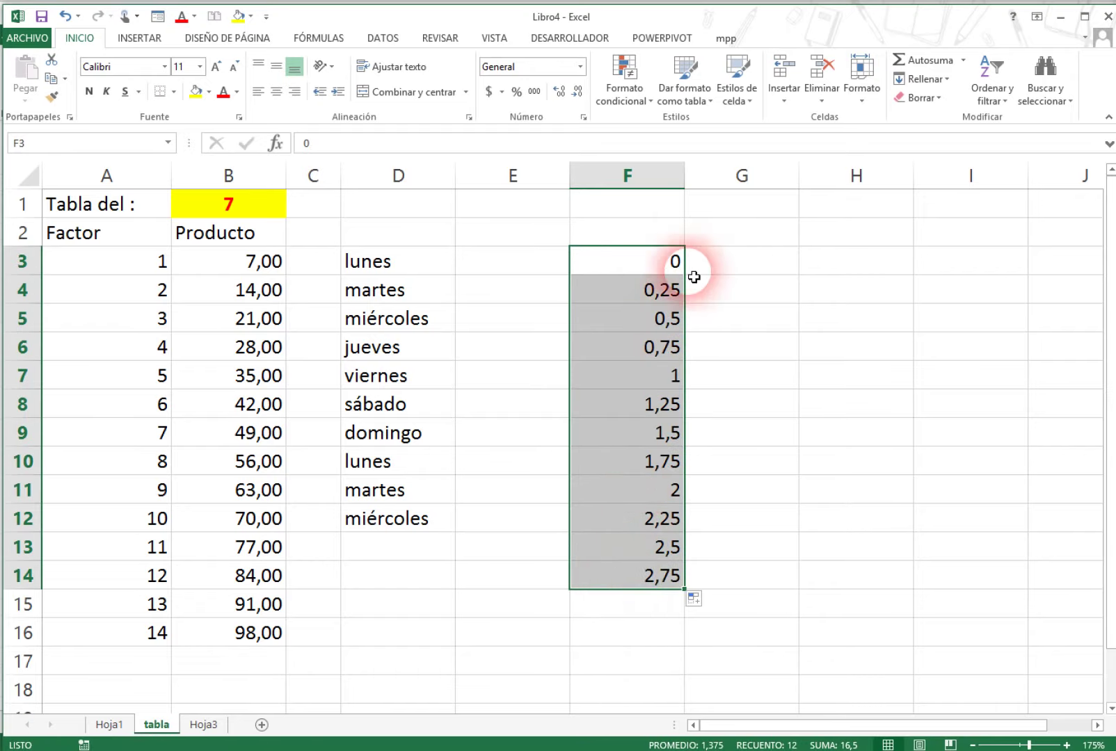
# Step: Enter 10 in cell G3 and fill consecutive numbers increasing by 1 down through G14
pyautogui.click(724, 268)
pyautogui.write('1')
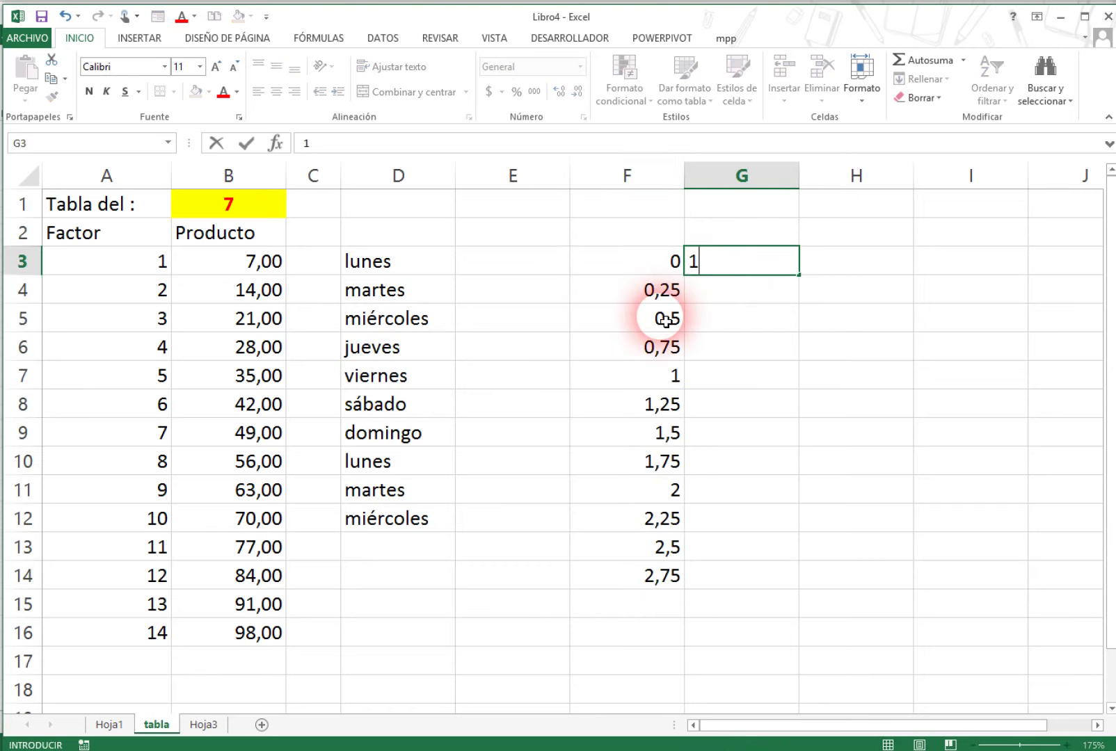
pyautogui.write('0')
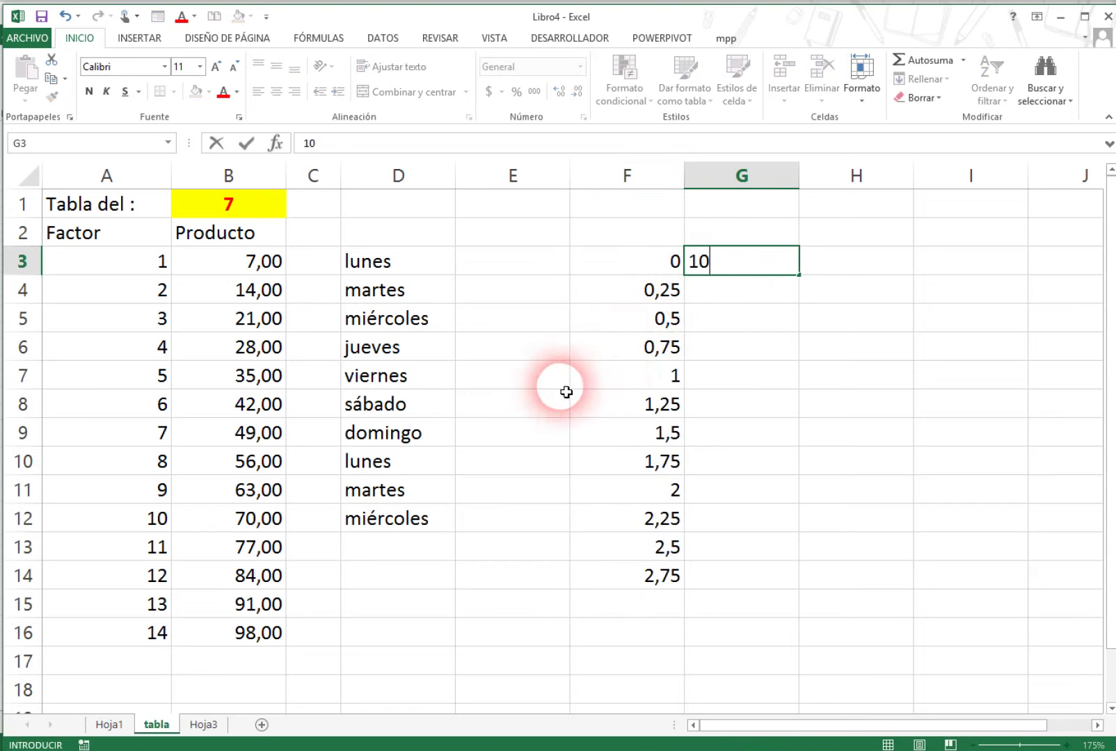
pyautogui.press('Return')
pyautogui.click(759, 264)
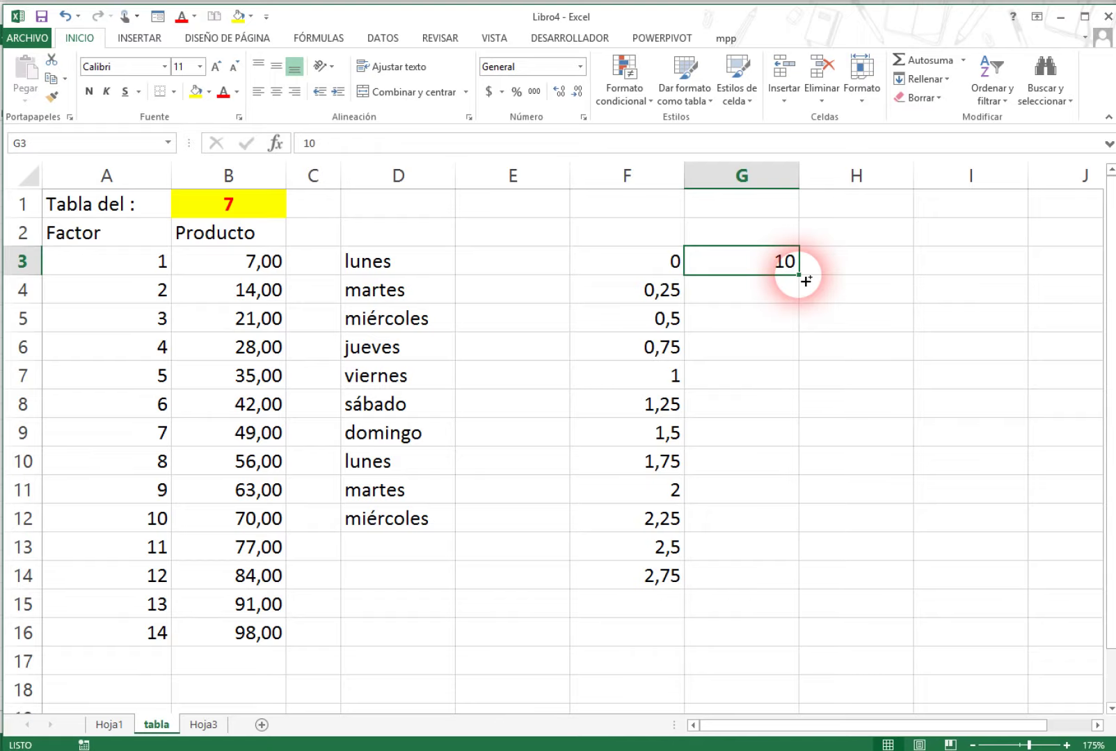
pyautogui.moveTo(806, 280); pyautogui.dragTo(758, 582)
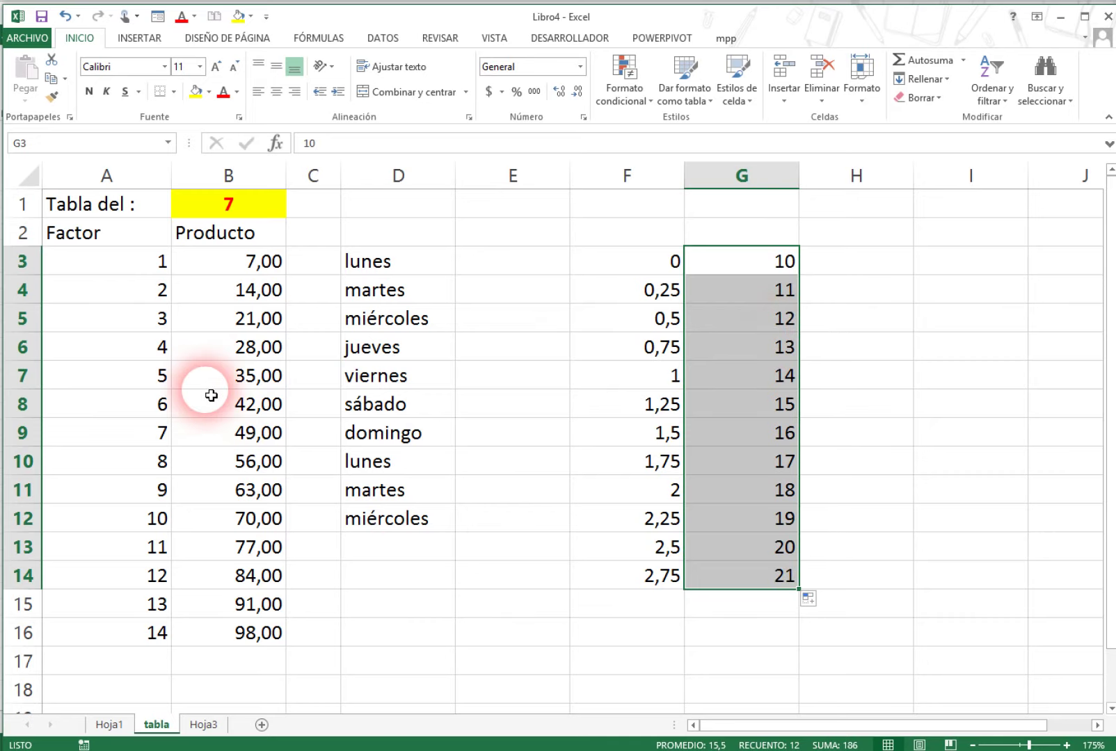
pyautogui.click(515, 293)
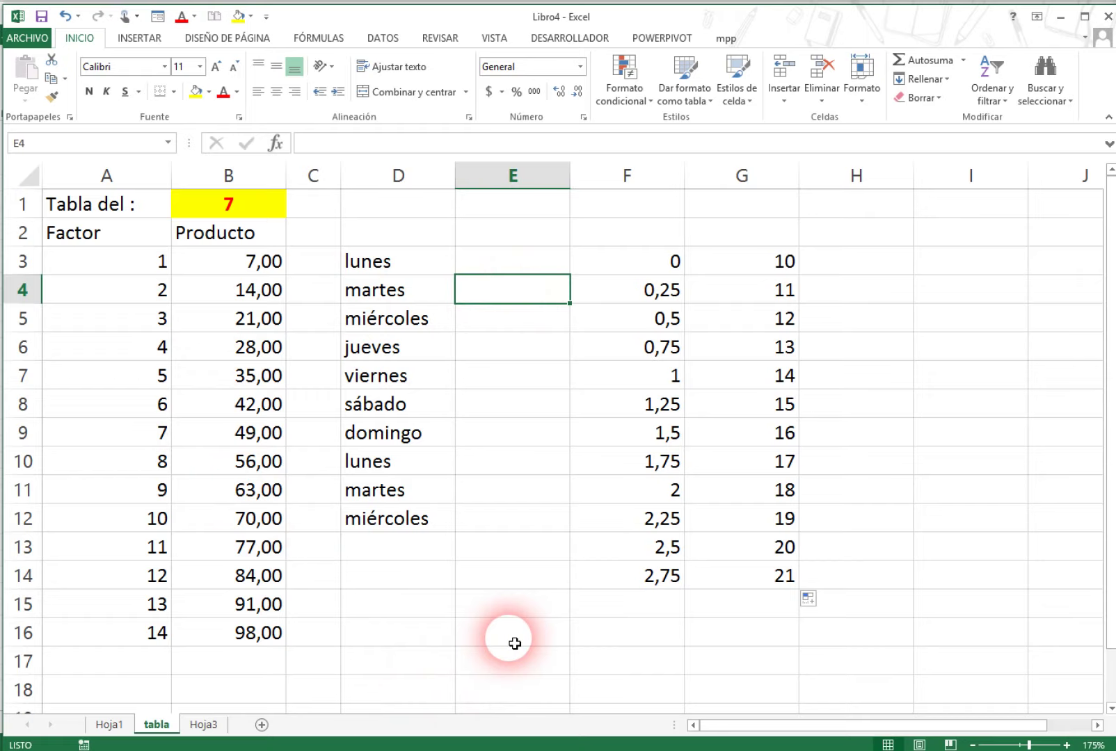
pyautogui.click(496, 585)
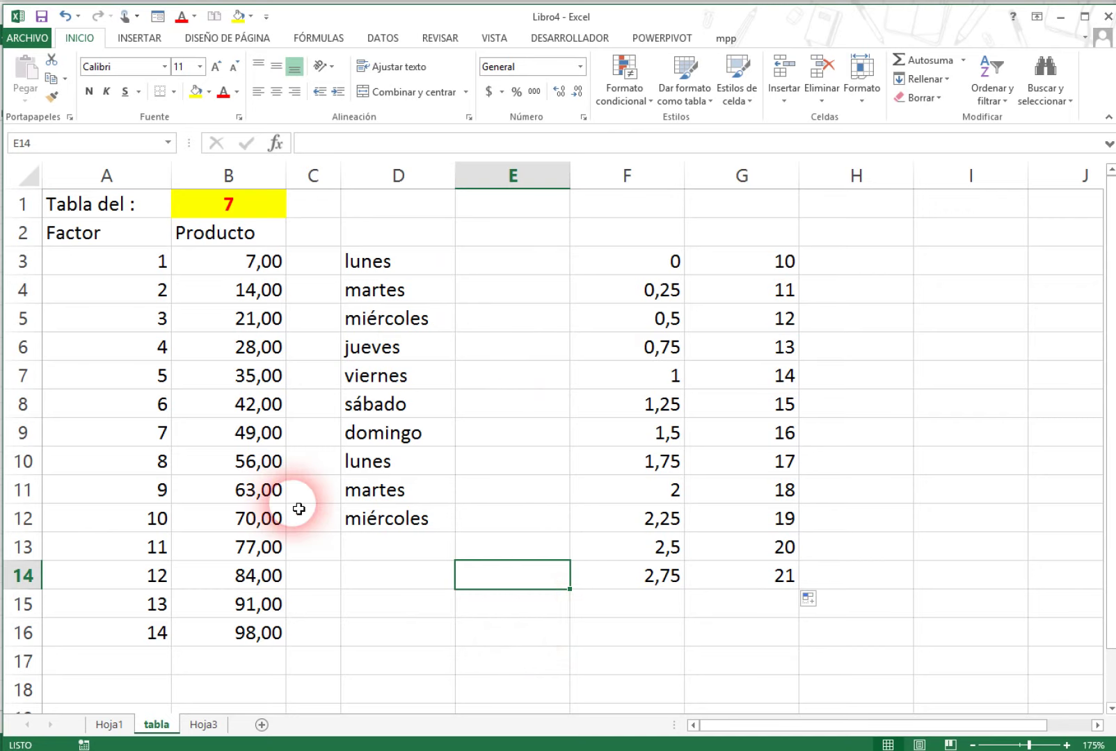
# Step: Start saving the workbook as a new file on this computer and browse to the Escritorio folder
pyautogui.click(28, 38)
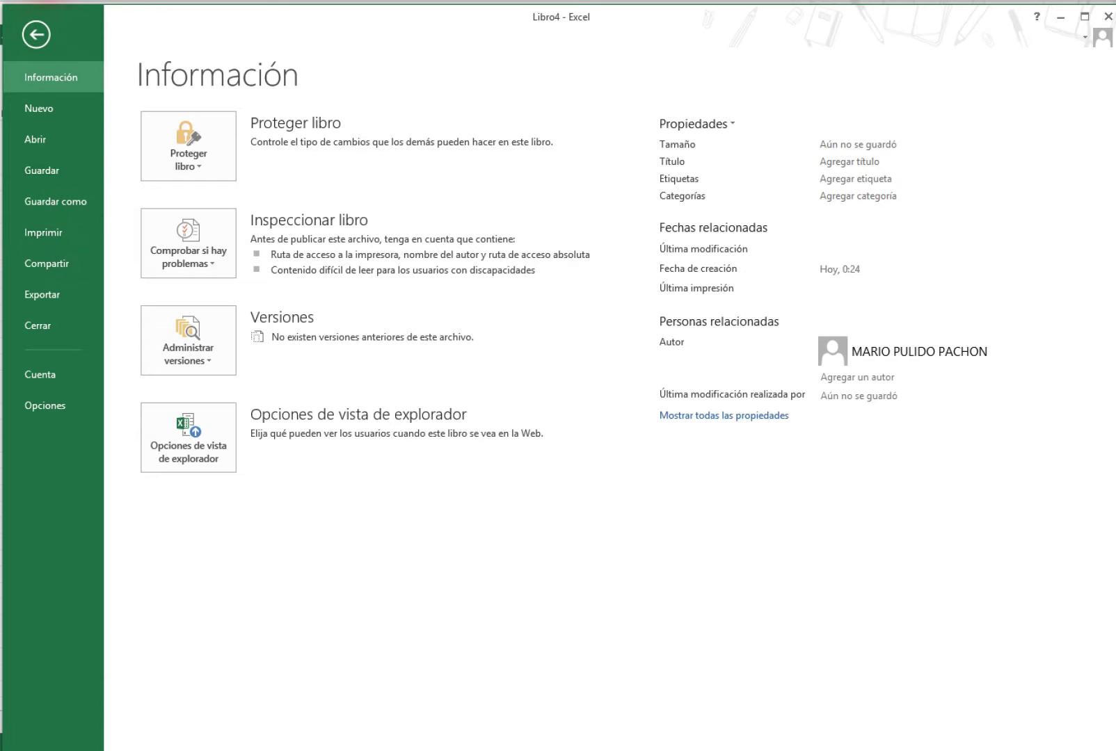
pyautogui.click(71, 214)
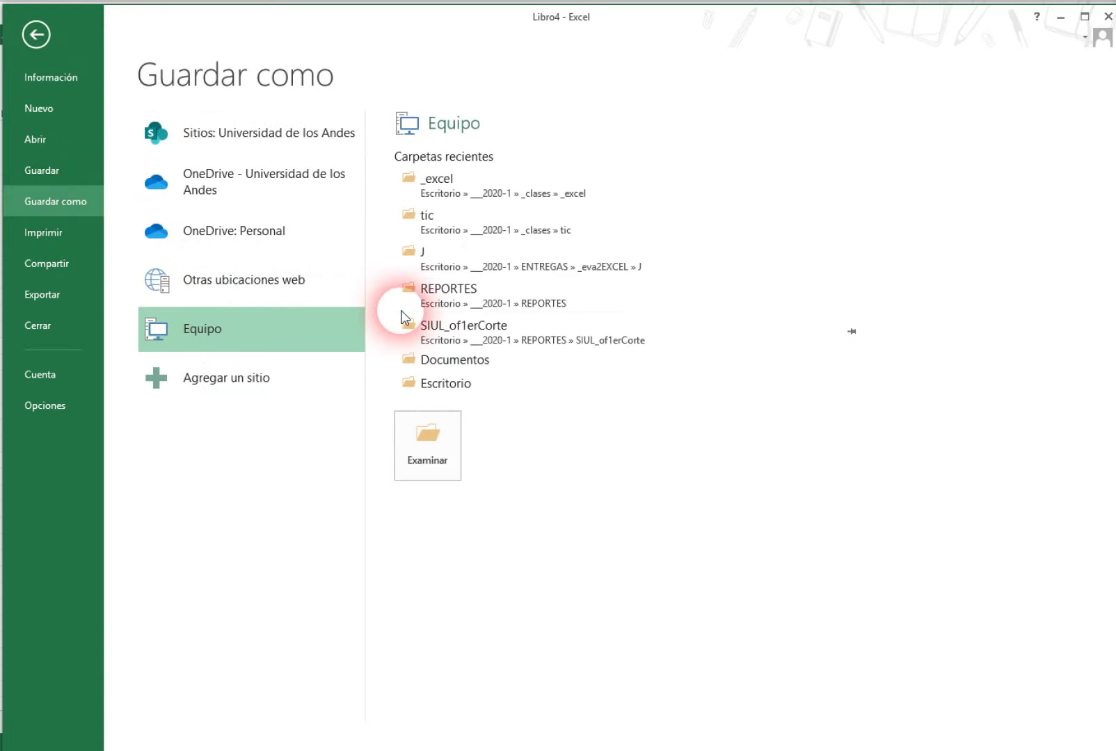
pyautogui.click(418, 452)
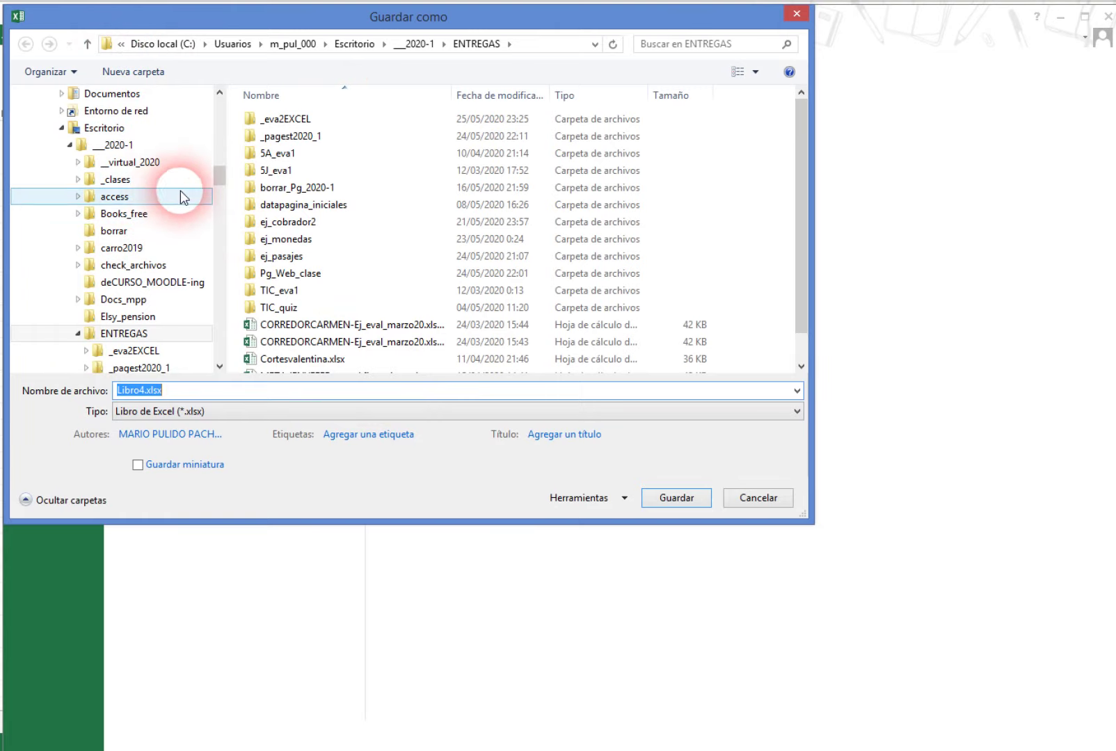
pyautogui.moveTo(221, 174); pyautogui.dragTo(222, 124)
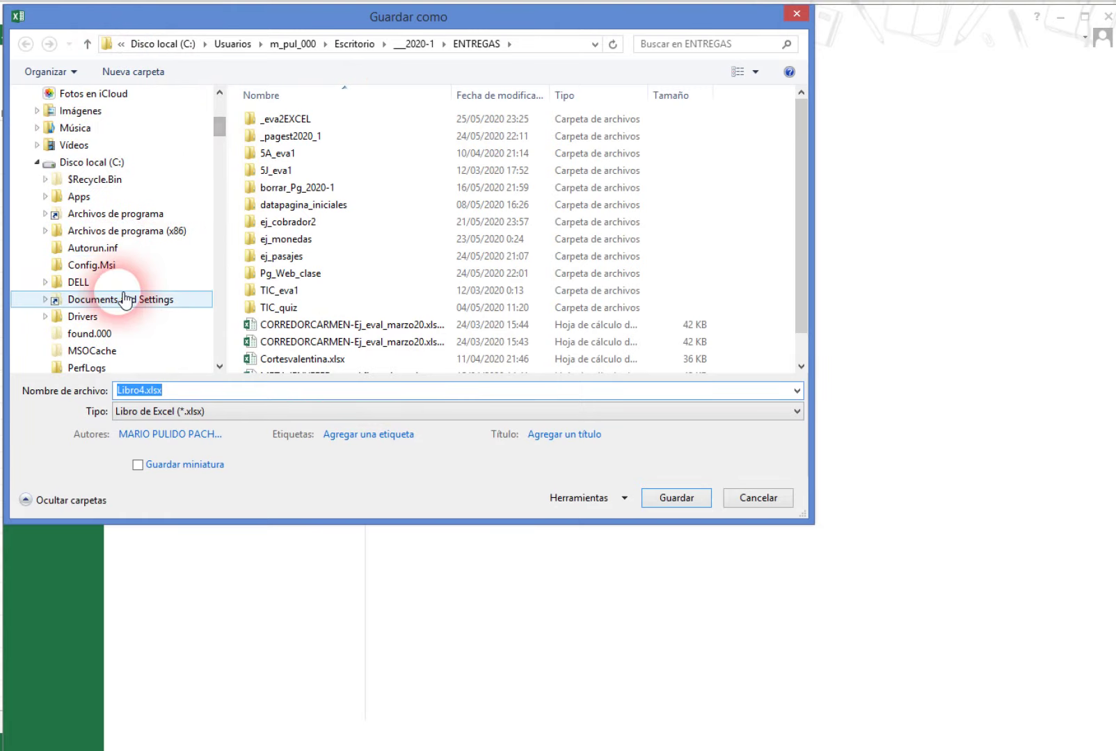
pyautogui.click(217, 104)
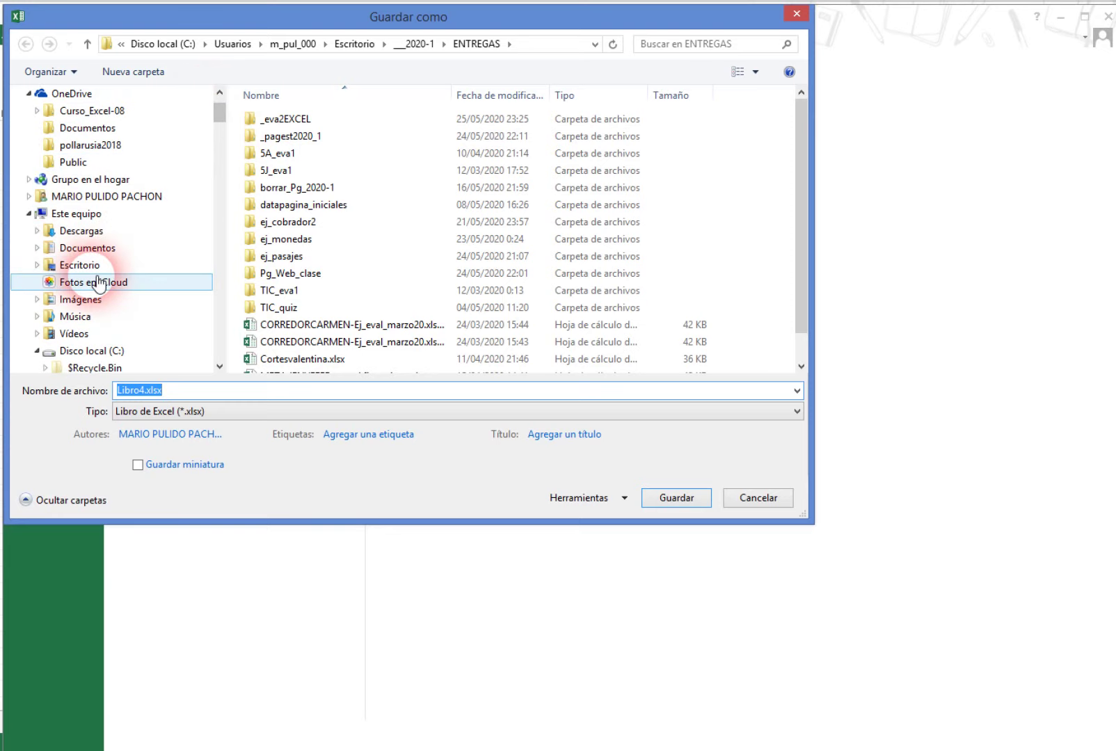
pyautogui.click(73, 265)
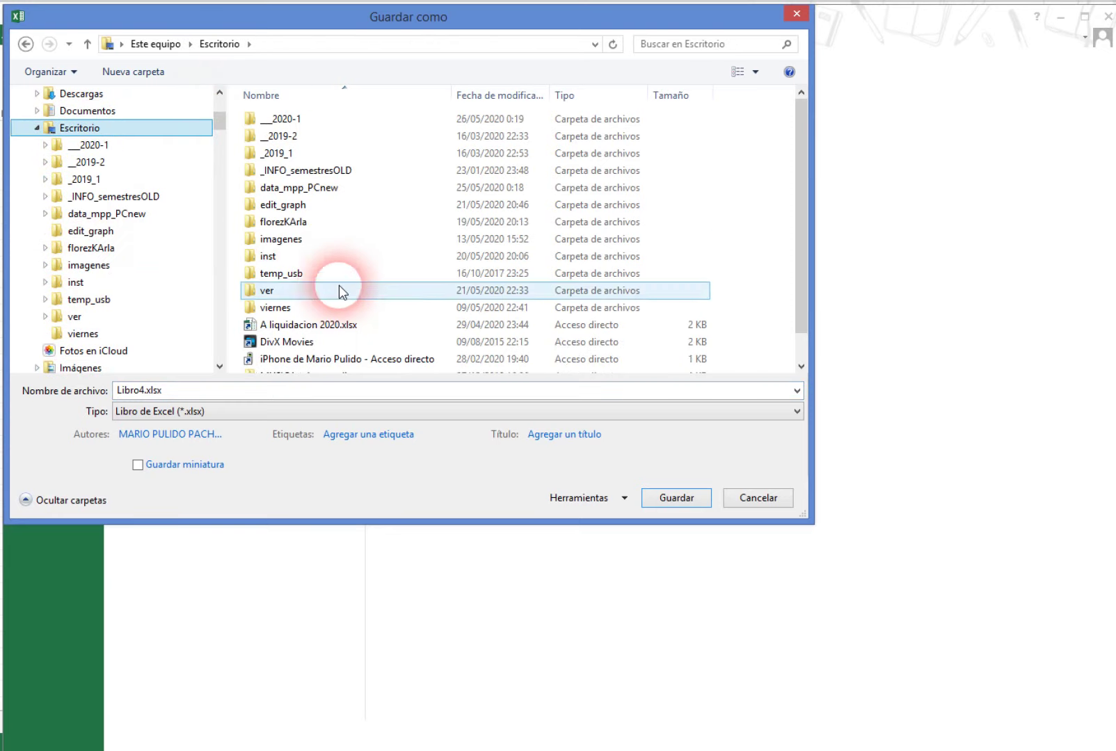
# Step: Create a folder named clases_excel inside Escritorio and open it as the save location
pyautogui.click(134, 72)
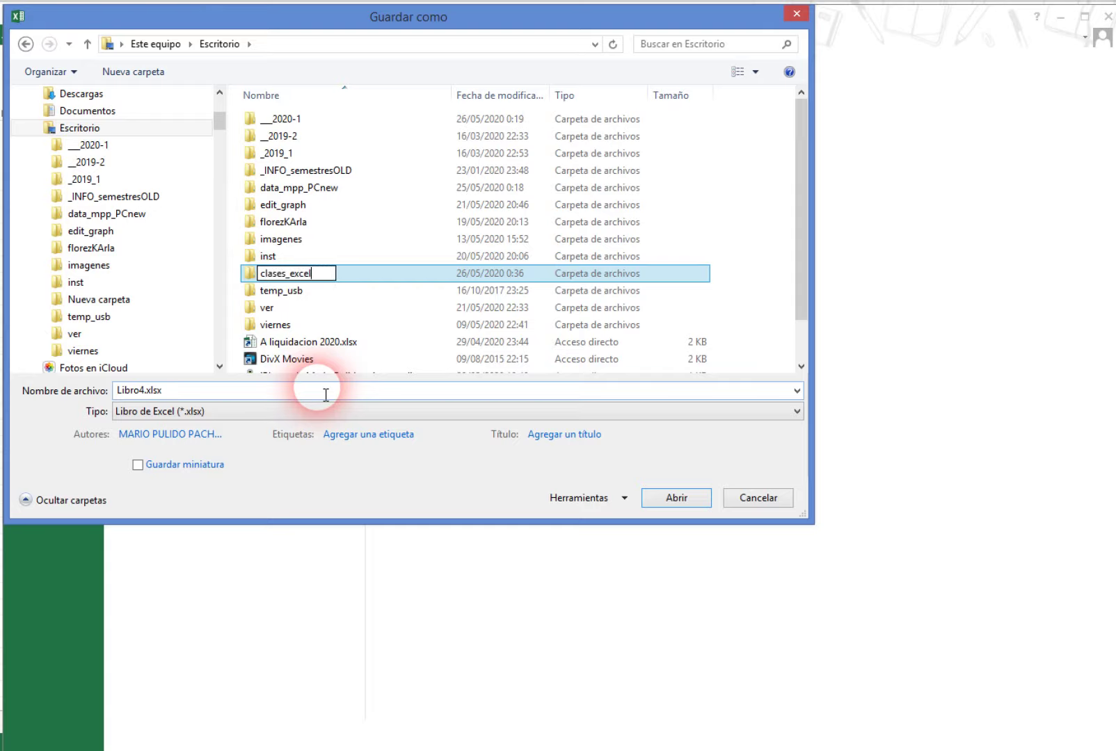
pyautogui.press('Return')
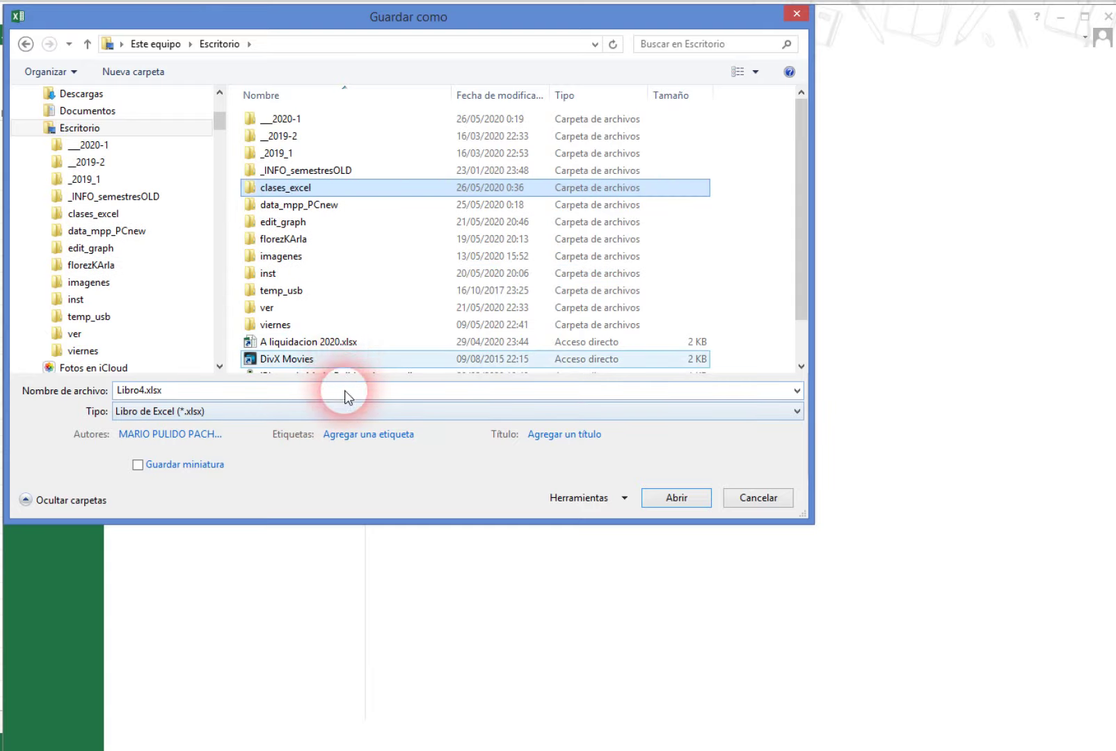
pyautogui.press('Return')
# Step: Replace the default file name with the author's surname and first name, without the trailing number and extension
pyautogui.doubleClick(183, 398)
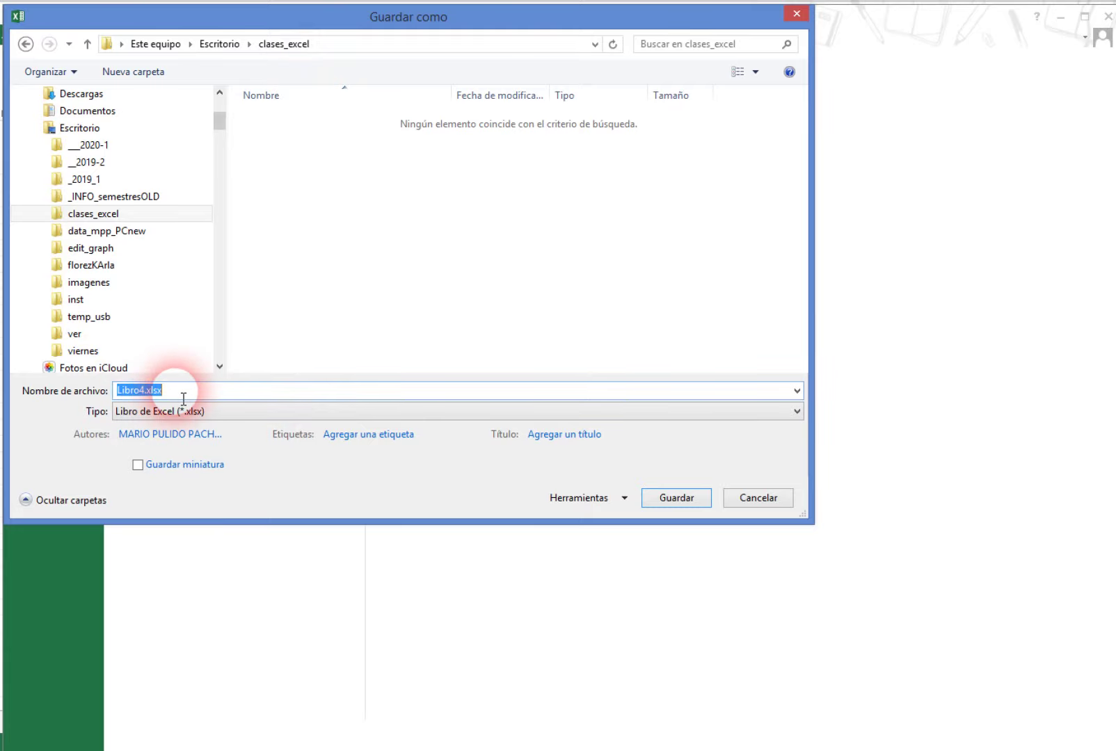
pyautogui.click(119, 391)
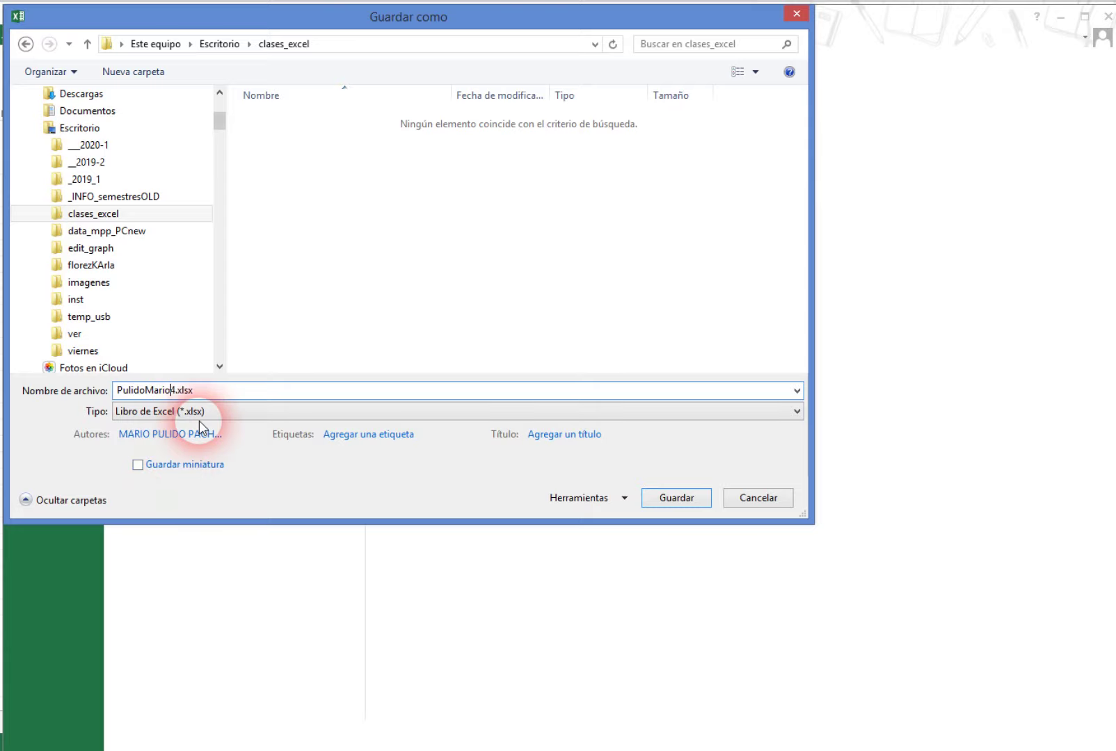
pyautogui.press('Delete')
pyautogui.press('Delete')
pyautogui.press('Delete')
pyautogui.press('Delete')
pyautogui.press('Delete')
pyautogui.press('Delete')
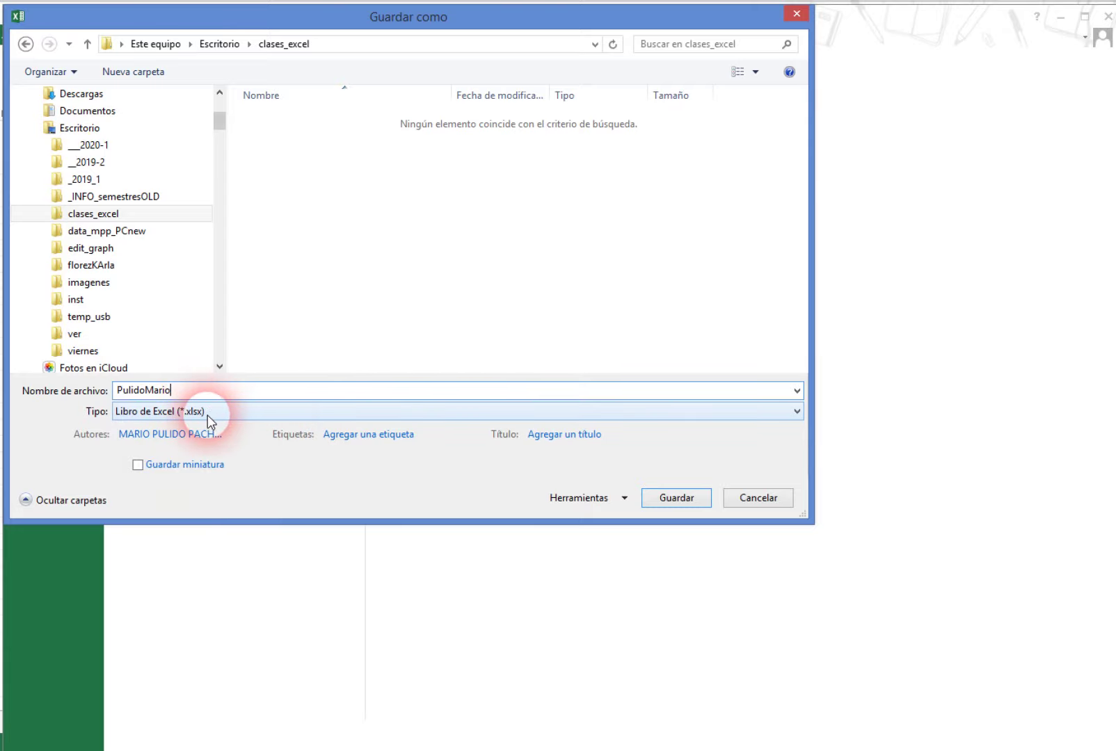
# Step: Review the available file types, keep Libro de Excel (*.xlsx), and save the workbook in clases_excel
pyautogui.click(798, 413)
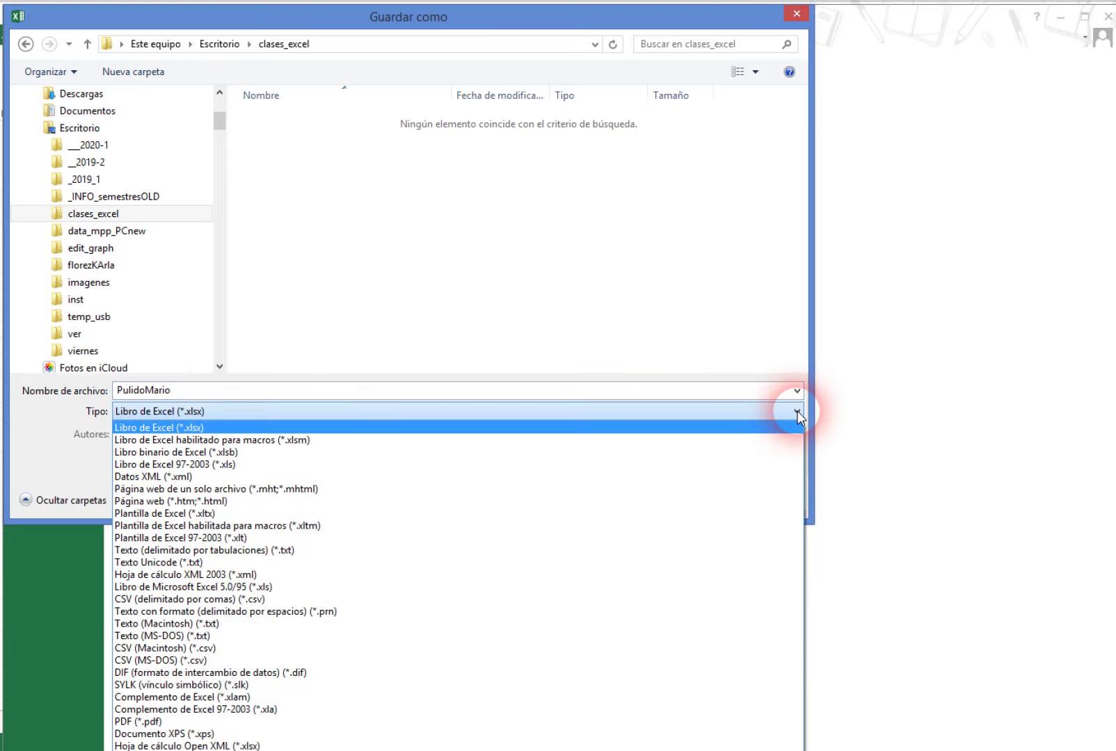
pyautogui.click(797, 413)
pyautogui.click(797, 414)
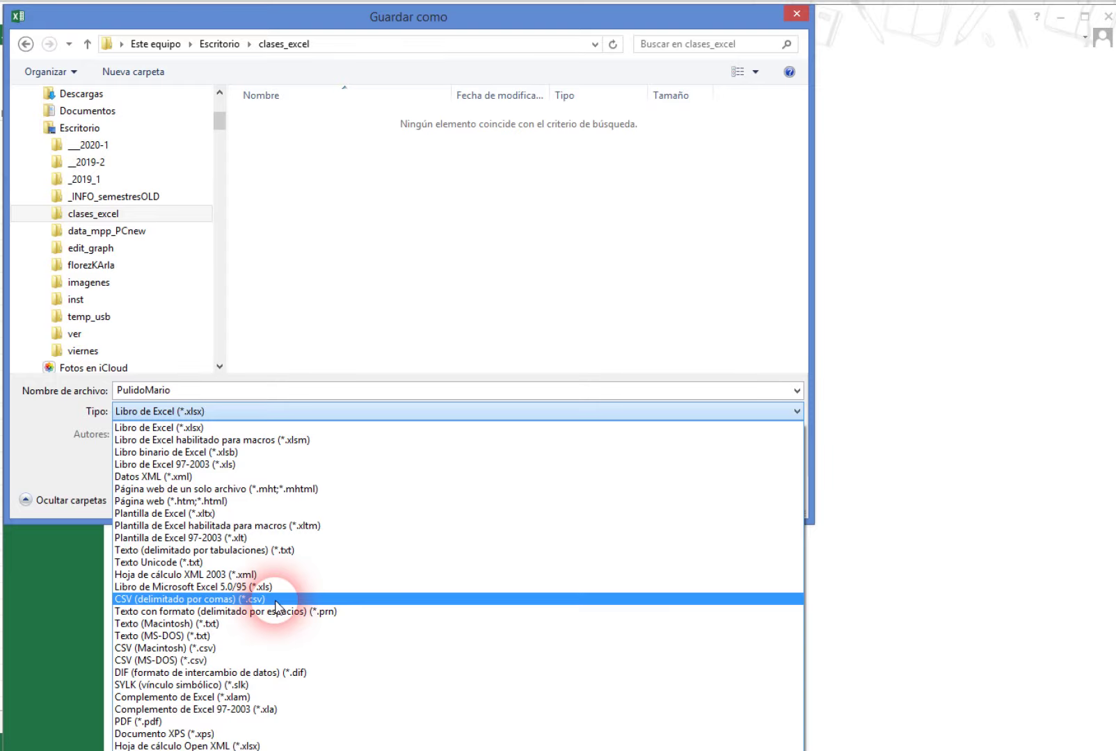
pyautogui.click(54, 450)
pyautogui.click(669, 500)
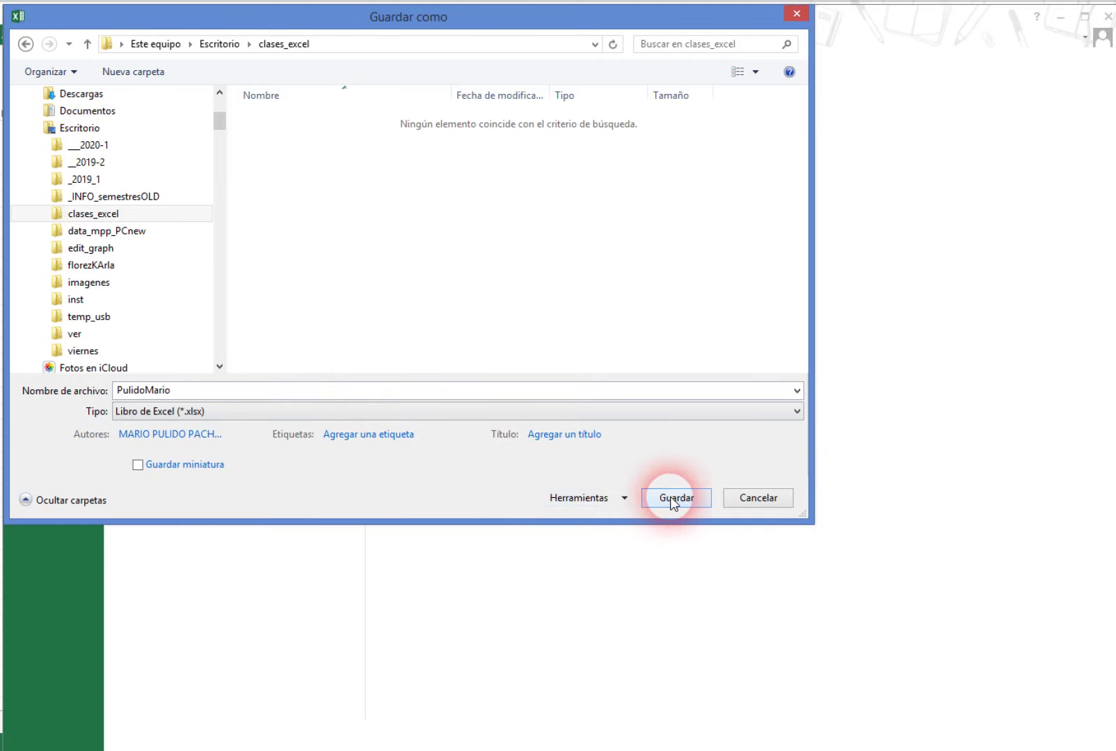